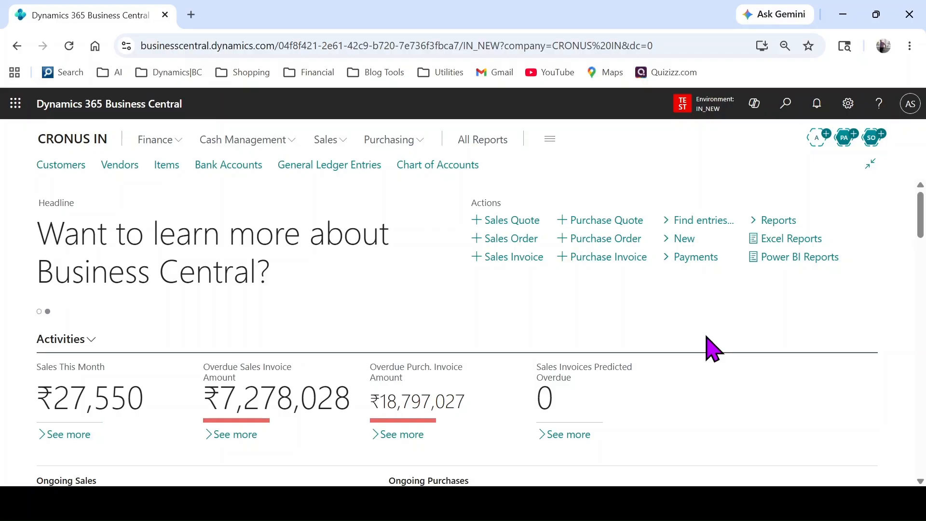
Search for the charge group page, open the Charge Groups list and open the F-FIXED charge group card.
left_click(785, 112)
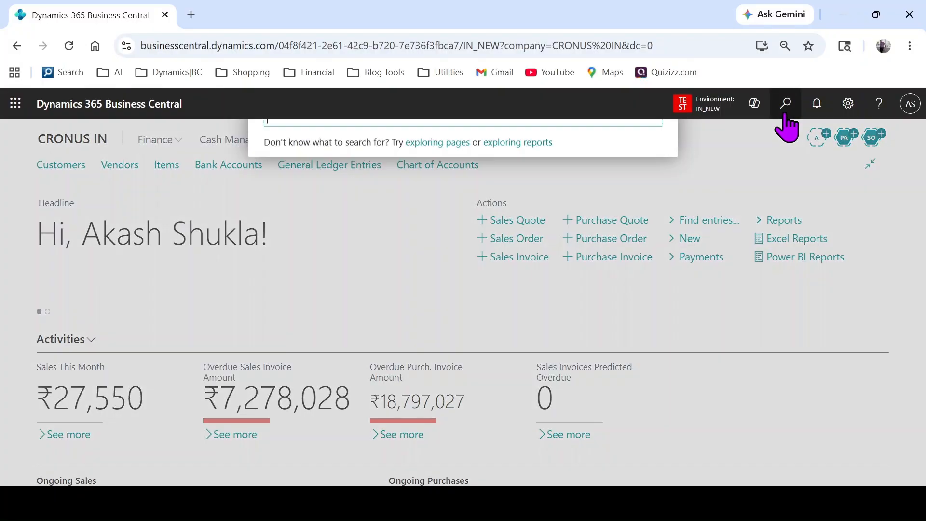
type("charge ")
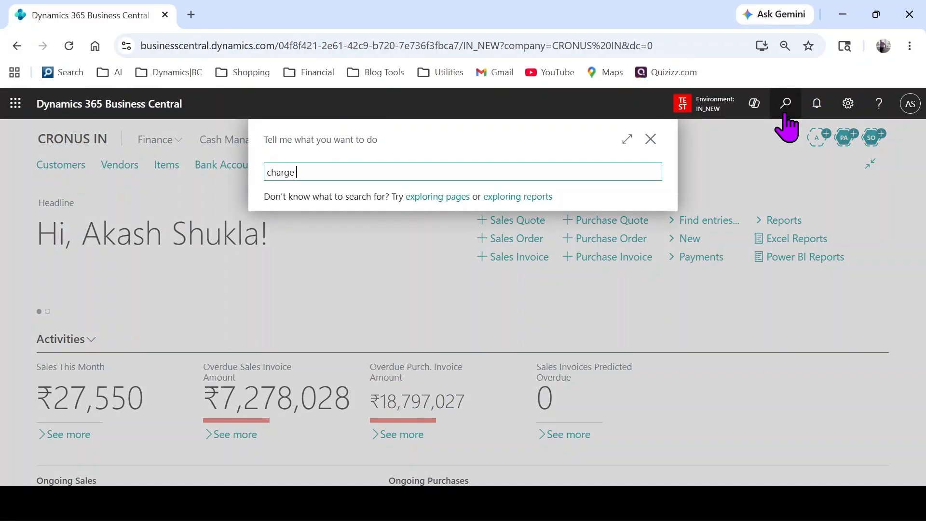
type("group")
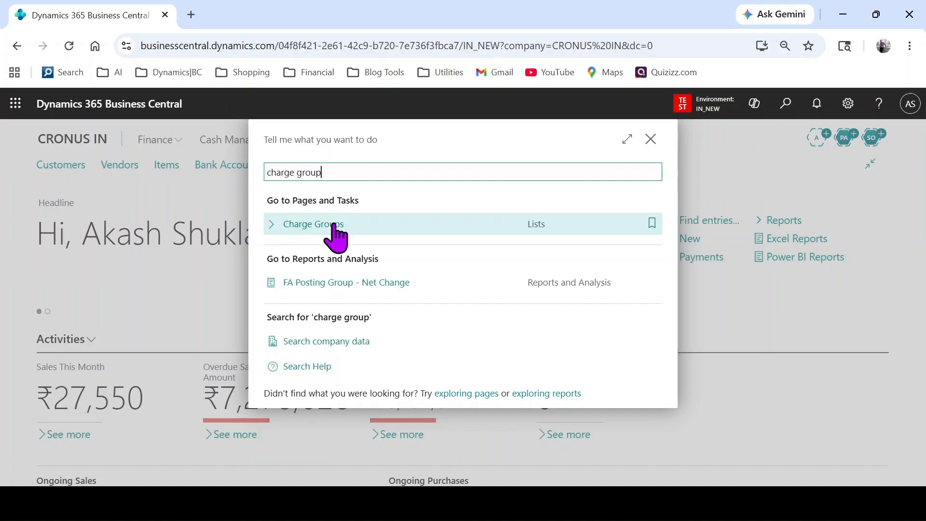
left_click(334, 225)
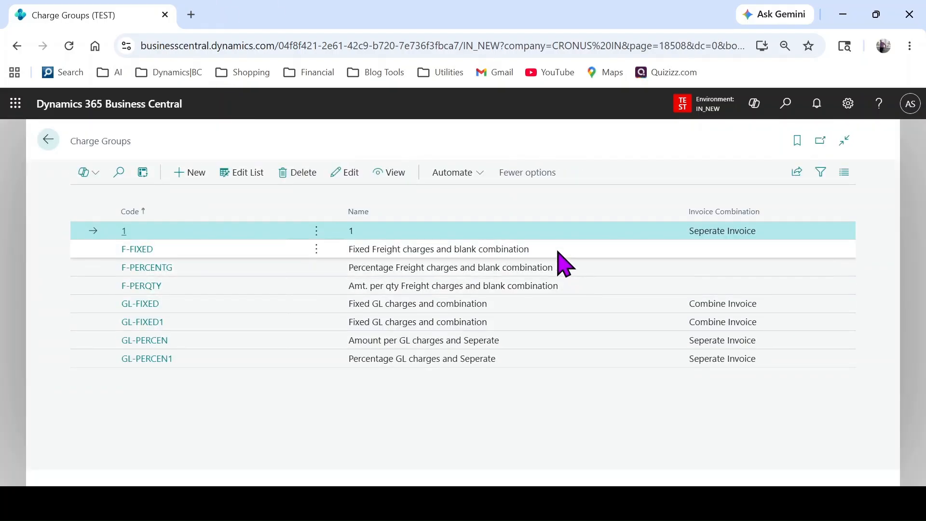
left_click(559, 252)
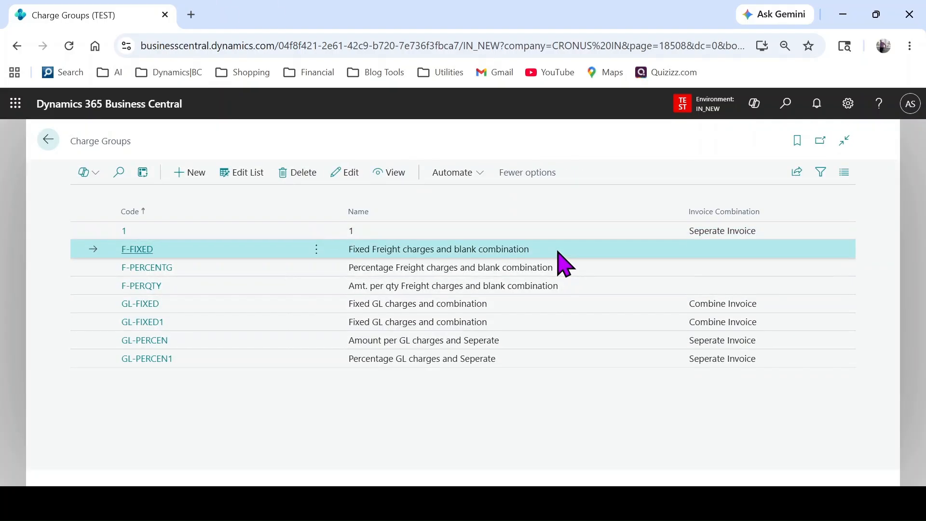
left_click(149, 247)
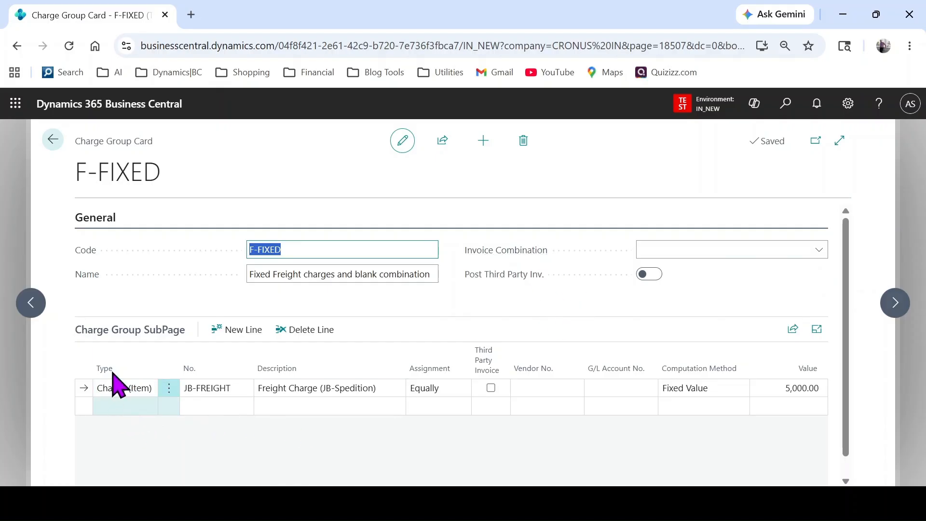
Examine the JB-FREIGHT line's type, assignment options and computation method options, and return to the Charge Groups list.
left_click(139, 391)
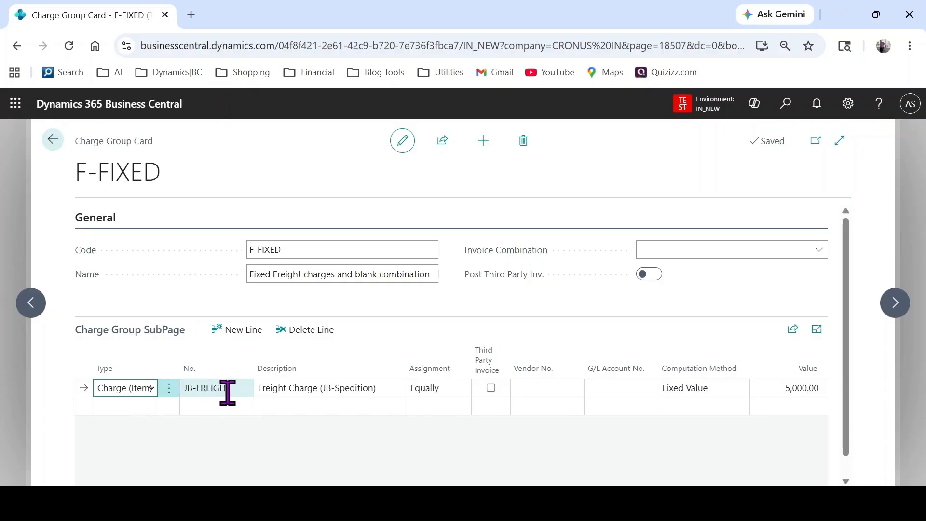
left_click(435, 393)
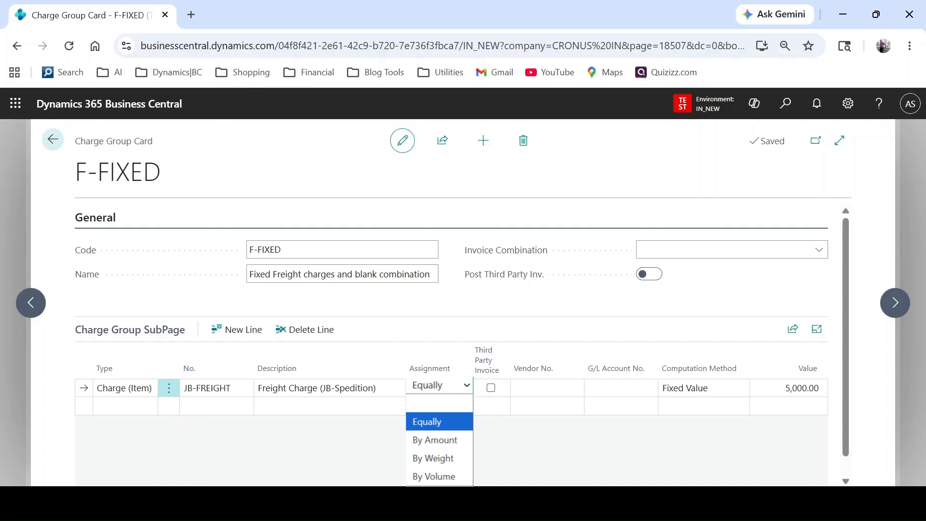
left_click(545, 430)
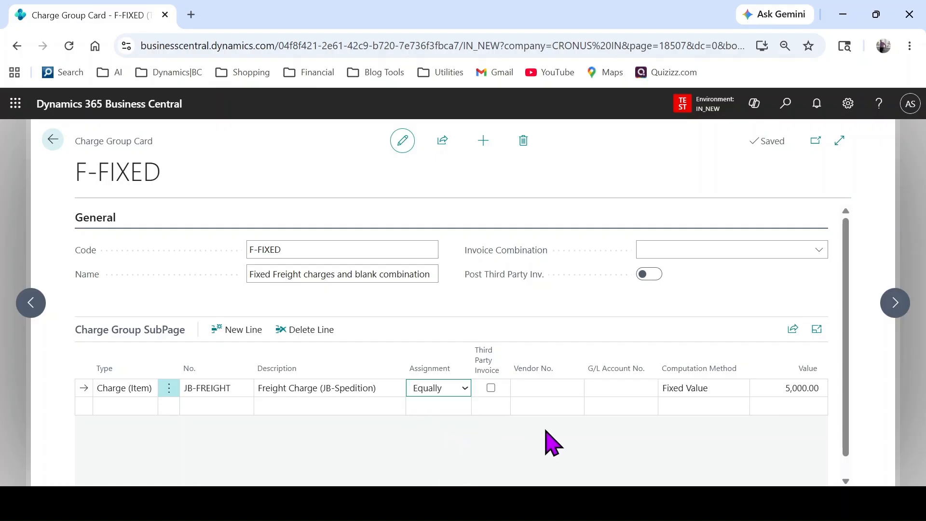
left_click(707, 389)
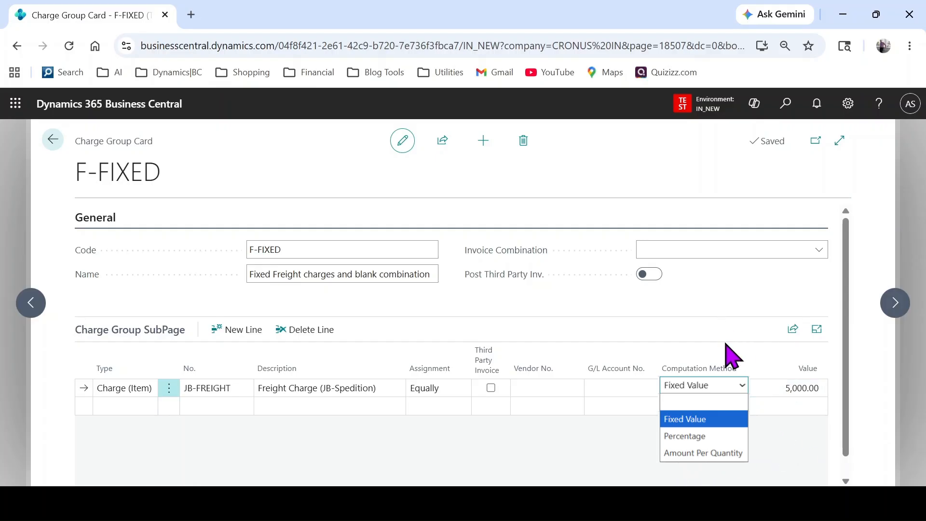
left_click(727, 414)
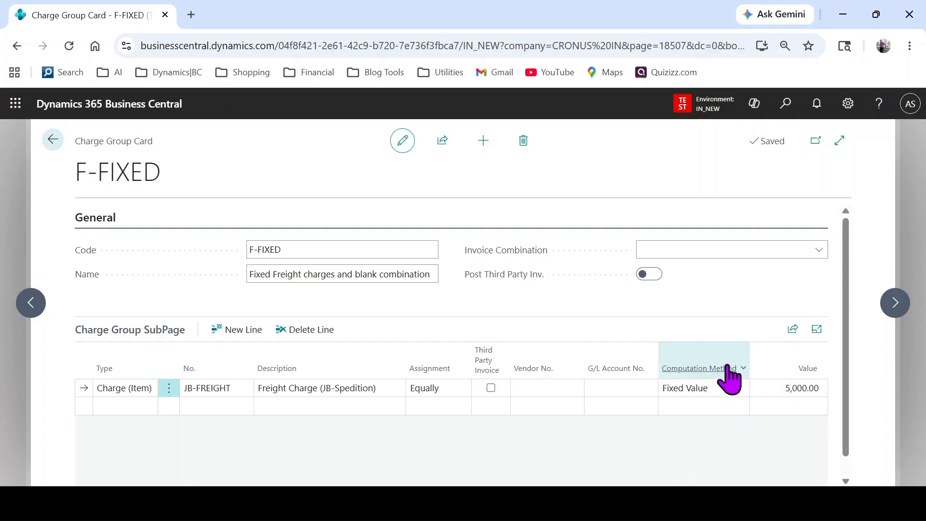
left_click(54, 141)
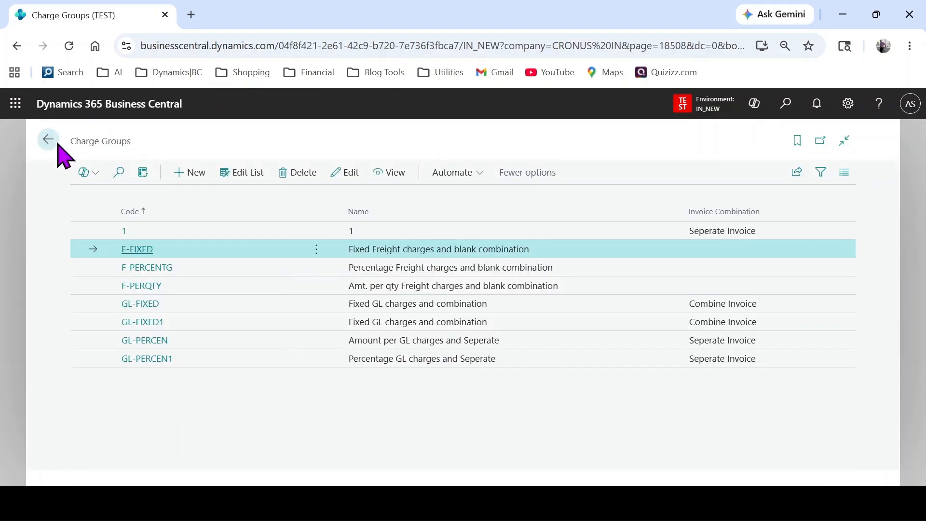
Leave the charge groups, open the Purchase Orders list and create a new purchase order.
left_click(49, 141)
left_click(391, 140)
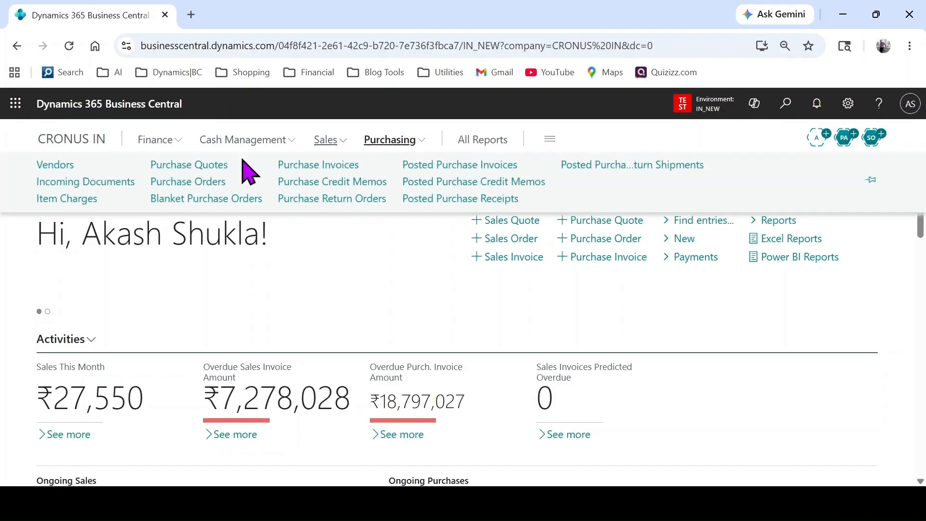
left_click(211, 183)
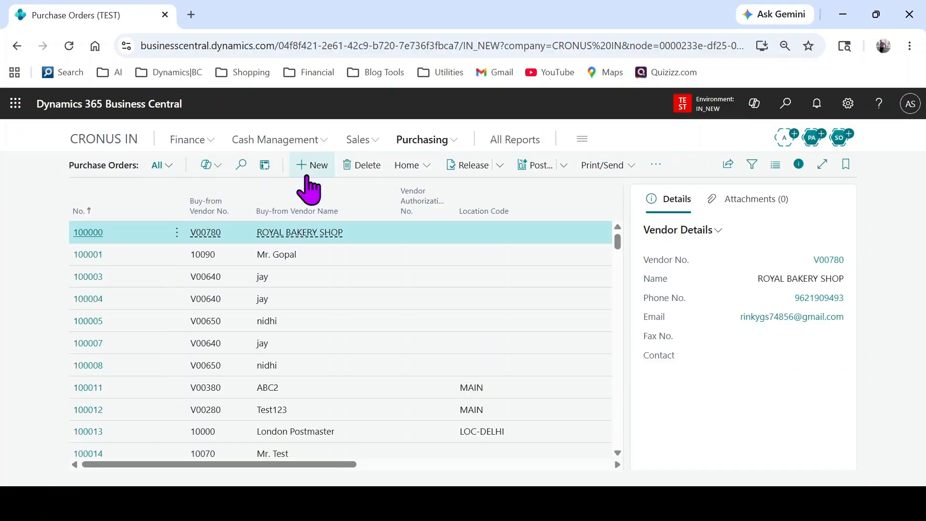
left_click(306, 174)
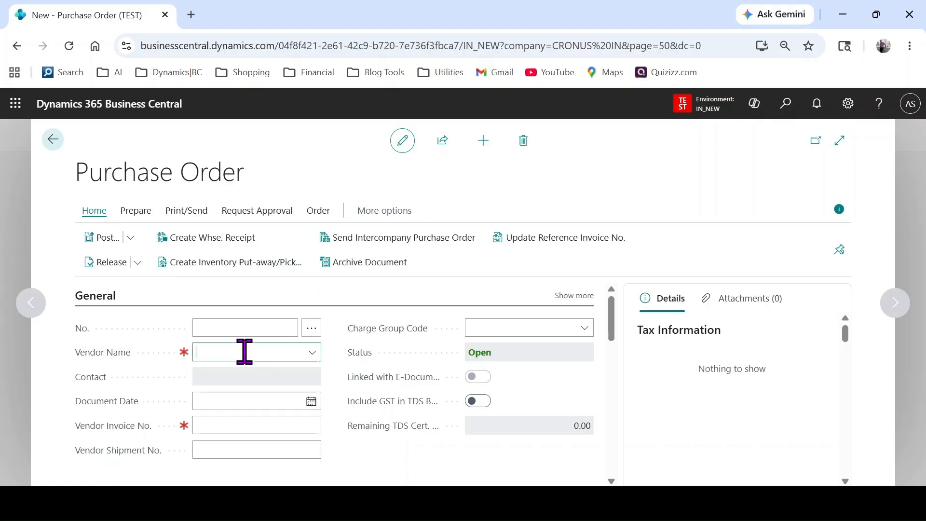
Set the new purchase order's vendor to London Postmaster.
left_click(315, 355)
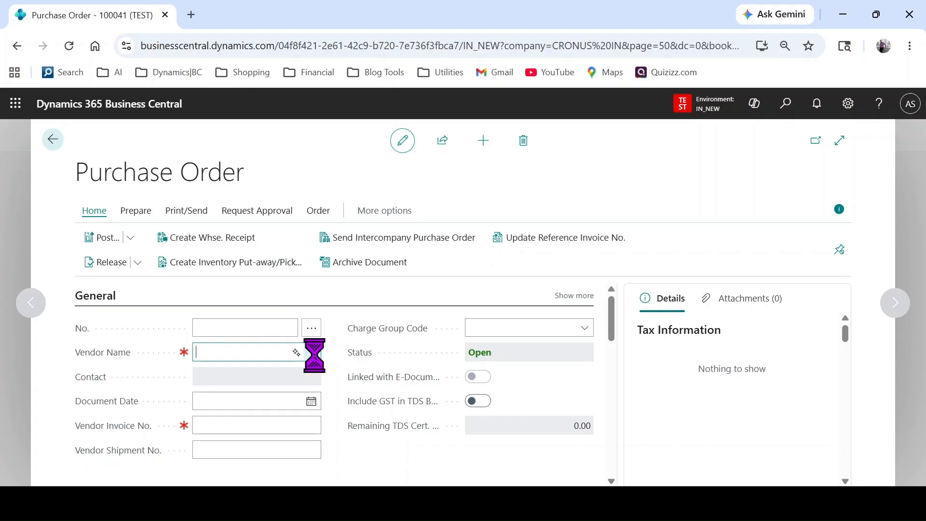
left_click(339, 286)
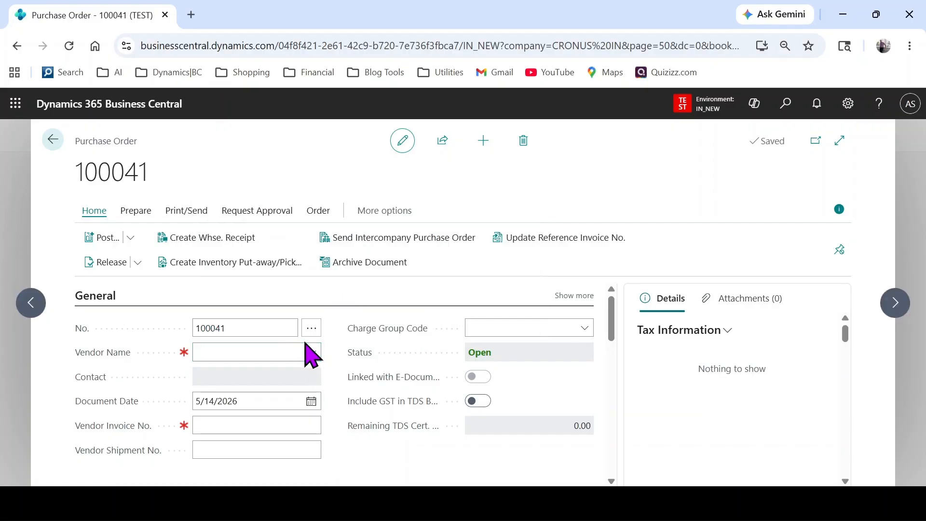
left_click(313, 358)
left_click(313, 354)
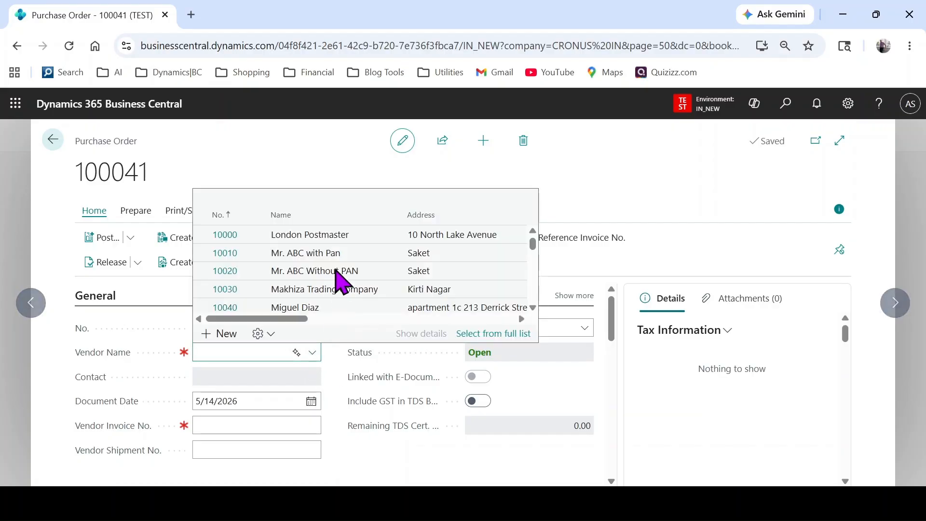
left_click(307, 235)
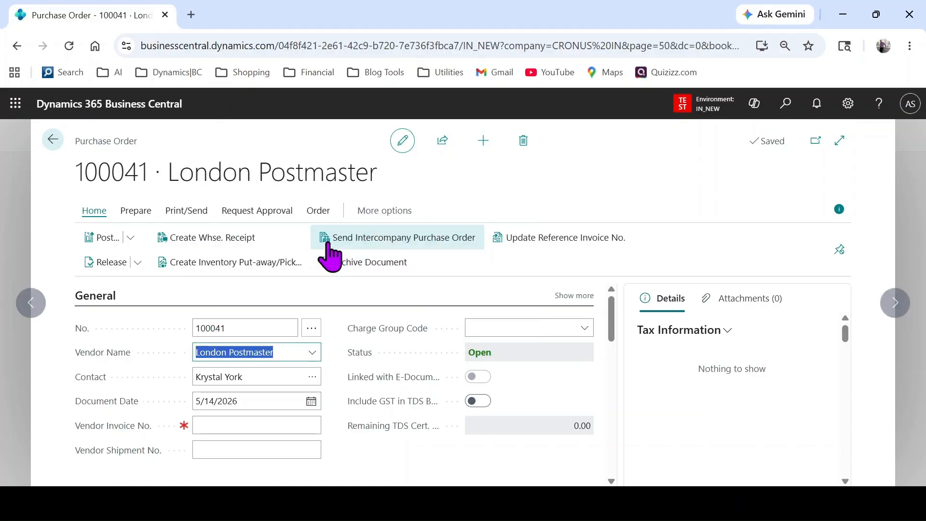
Enter the purchase order's own number as the Vendor Invoice No. and set the Charge Group Code to F-FIXED.
scroll(233, 369, "down", 1)
left_click(233, 357)
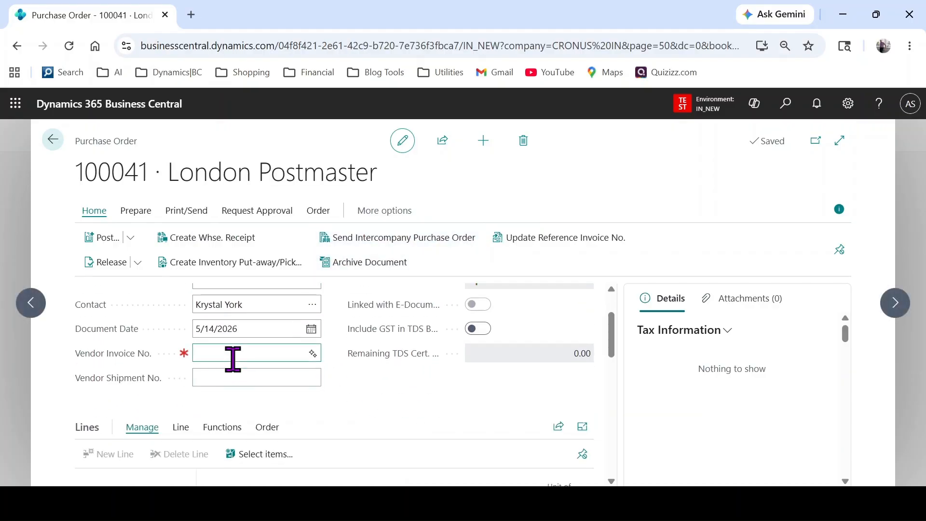
type("100041")
key("Tab")
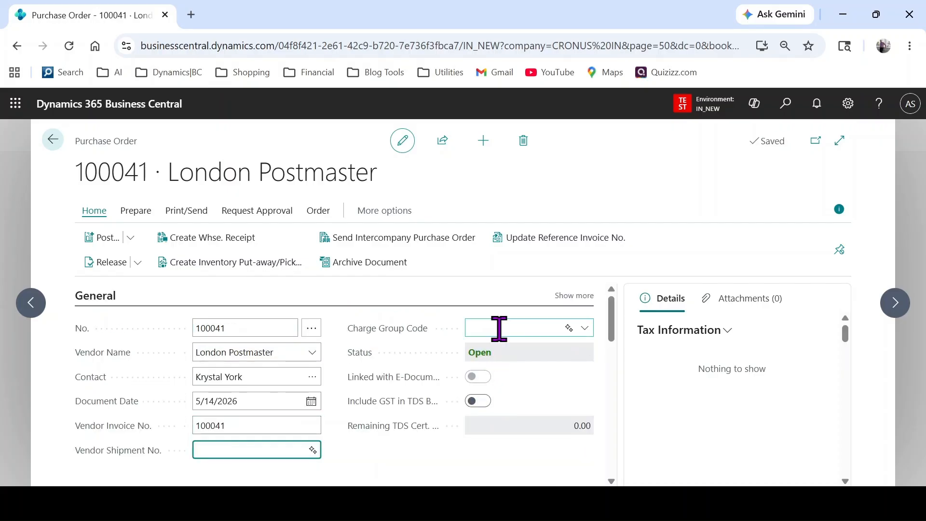
left_click(499, 328)
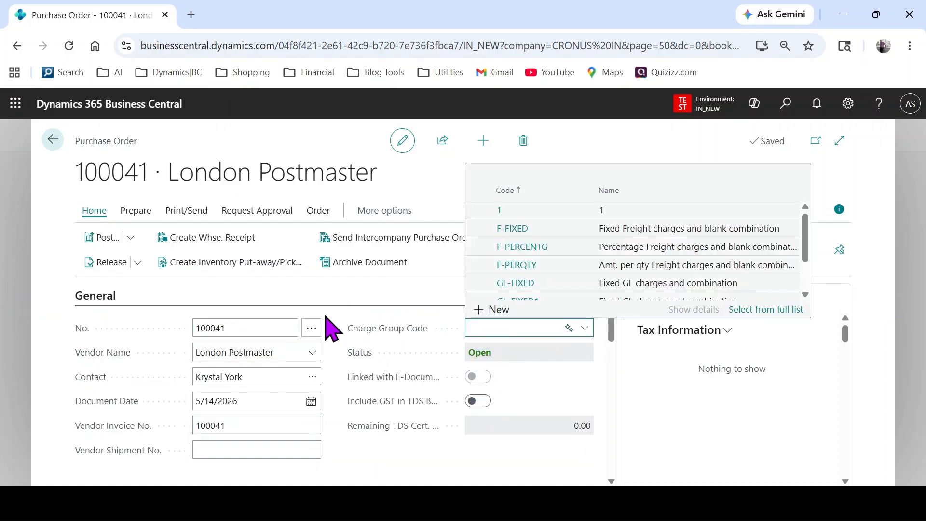
mouse_move(398, 331)
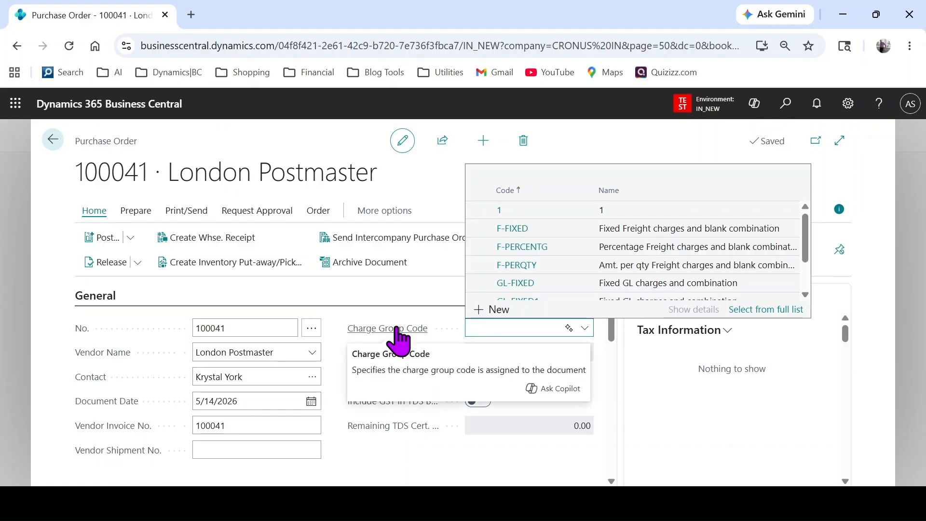
left_click(541, 233)
Add item 1010, TEST ITEM 1, to the first purchase order line with a quantity of 100.
scroll(306, 404, "down", 5)
left_click(226, 372)
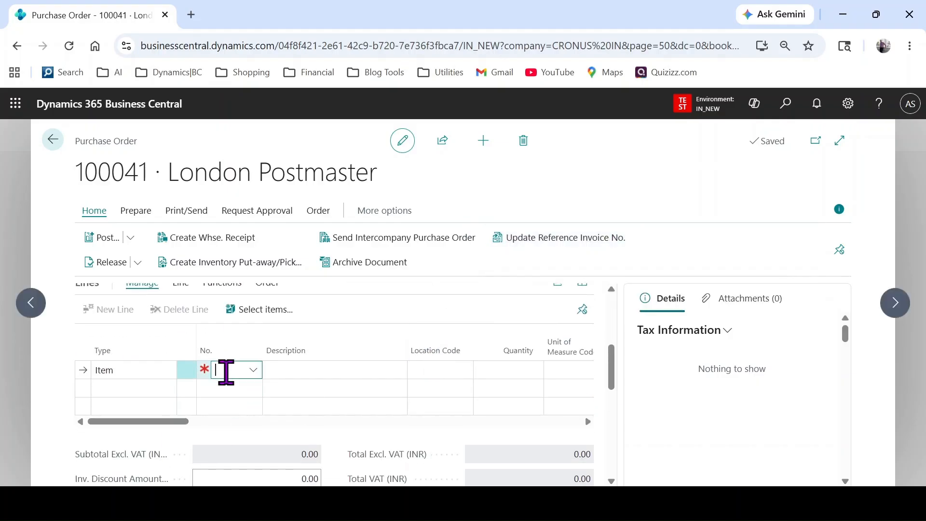
type("test")
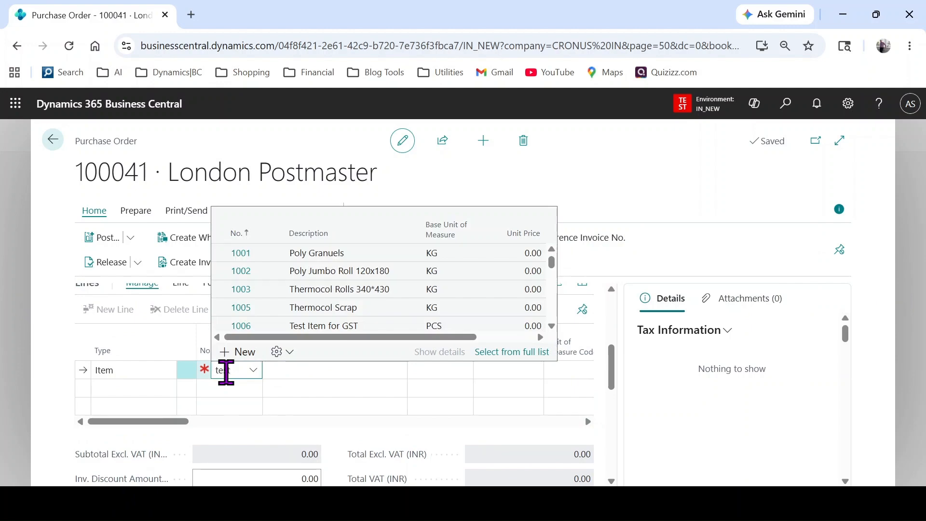
key("Down")
key("Down")
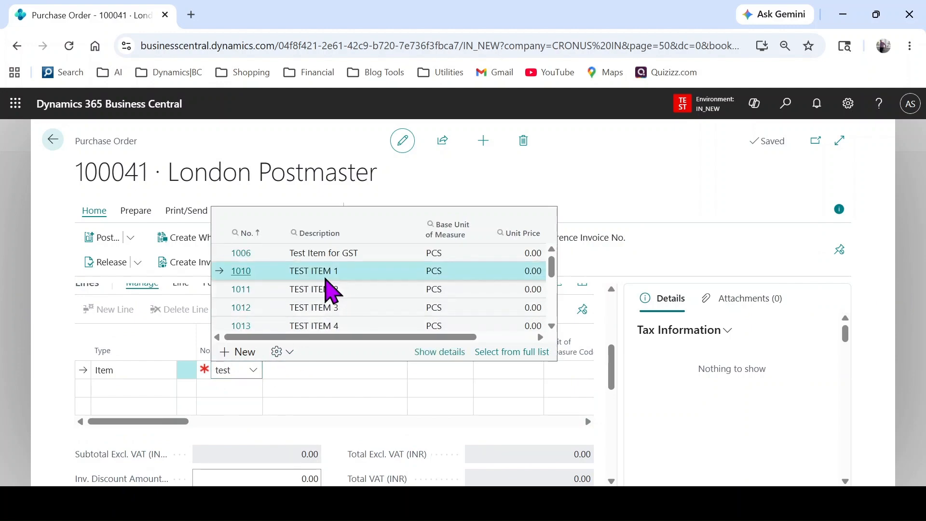
key("Return")
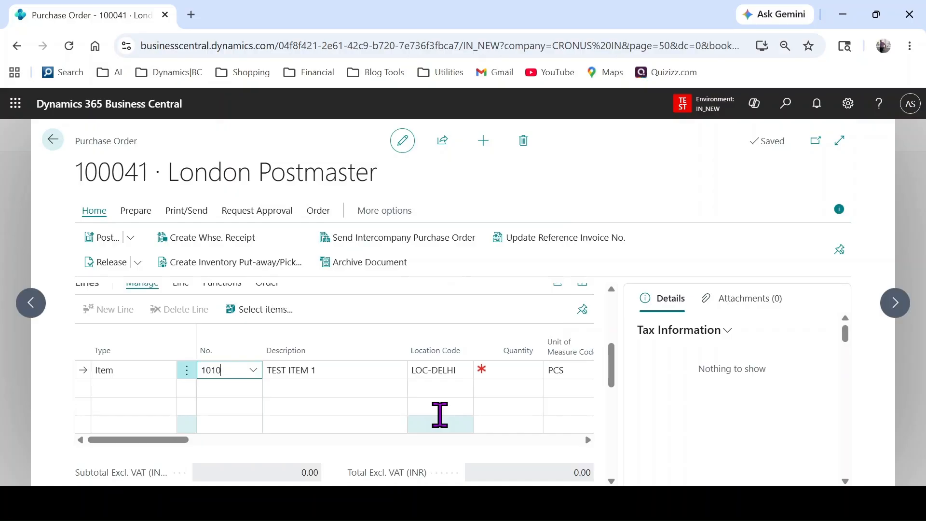
key("Tab")
left_click(504, 370)
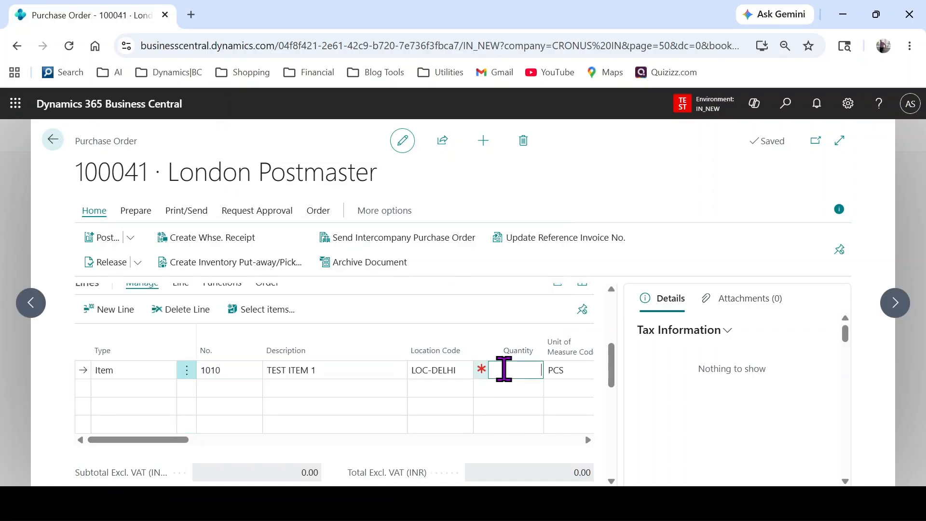
type("100")
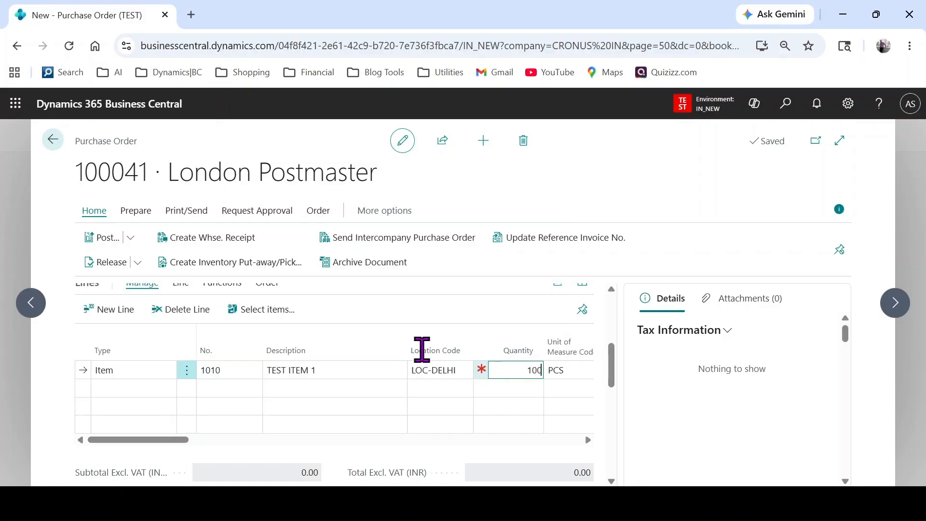
key("Tab")
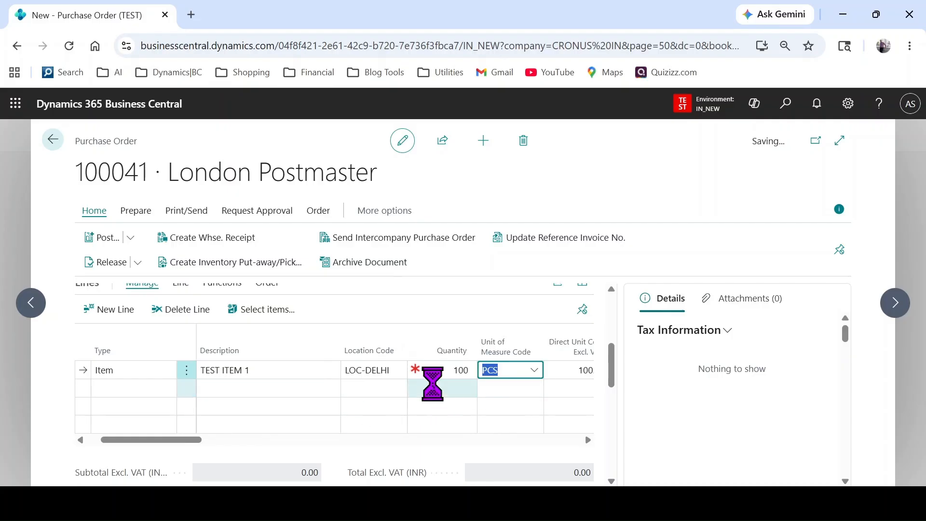
Check the order header and line, run a posting preview of the purchase order, and return from the error messages to the order.
scroll(421, 371, "up", 5)
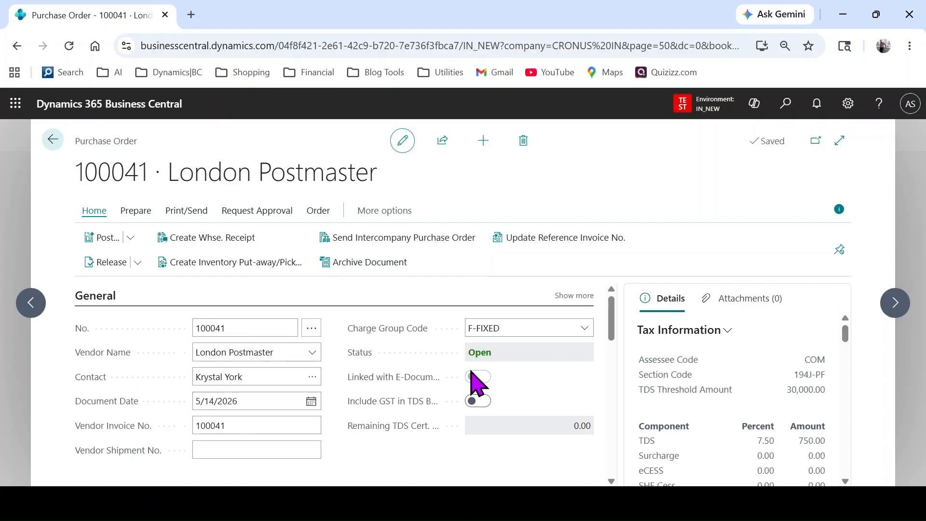
scroll(401, 355, "down", 1)
scroll(402, 354, "down", 2)
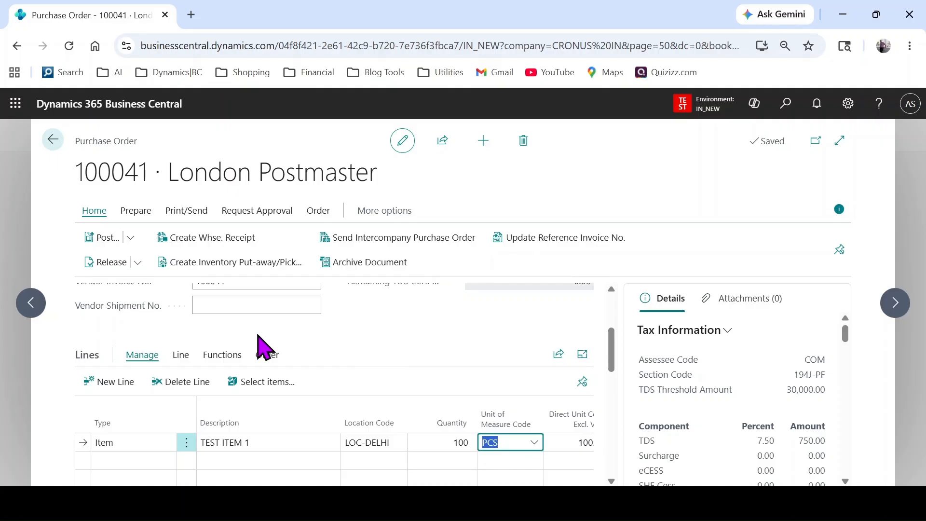
left_click(130, 238)
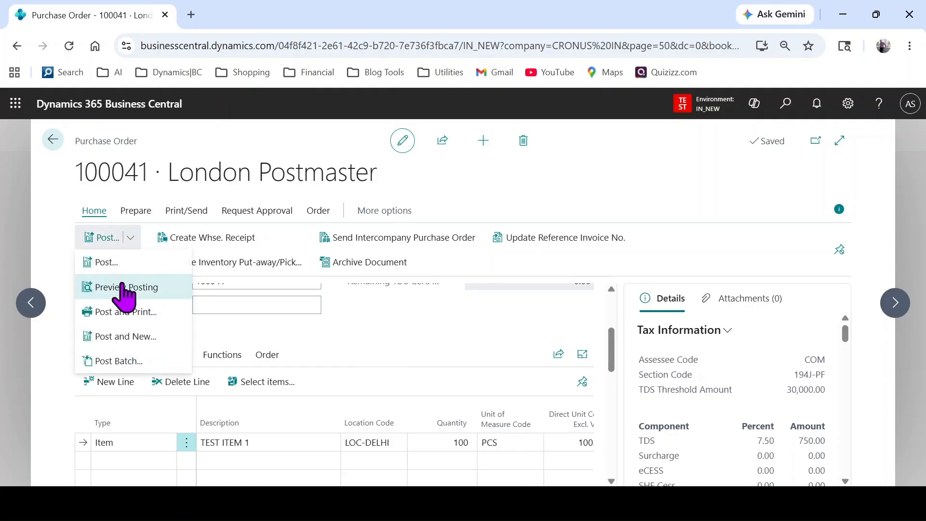
left_click(120, 286)
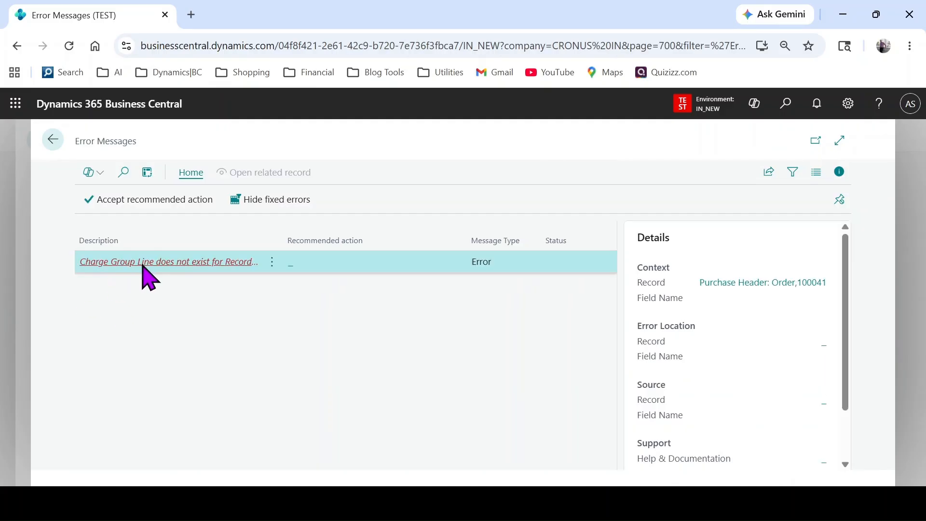
left_click(52, 140)
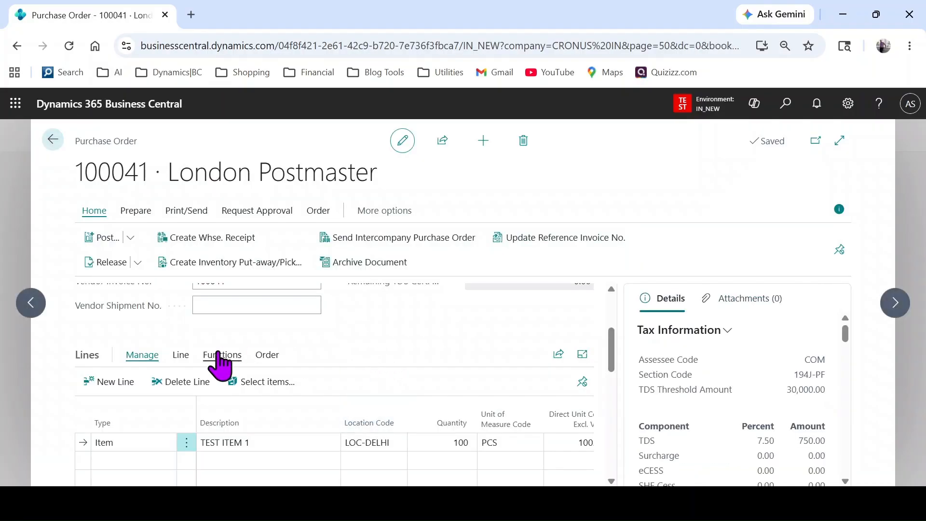
Explode the charge group on the TEST ITEM 1 line to add its freight charge line and check the line amounts.
left_click(221, 357)
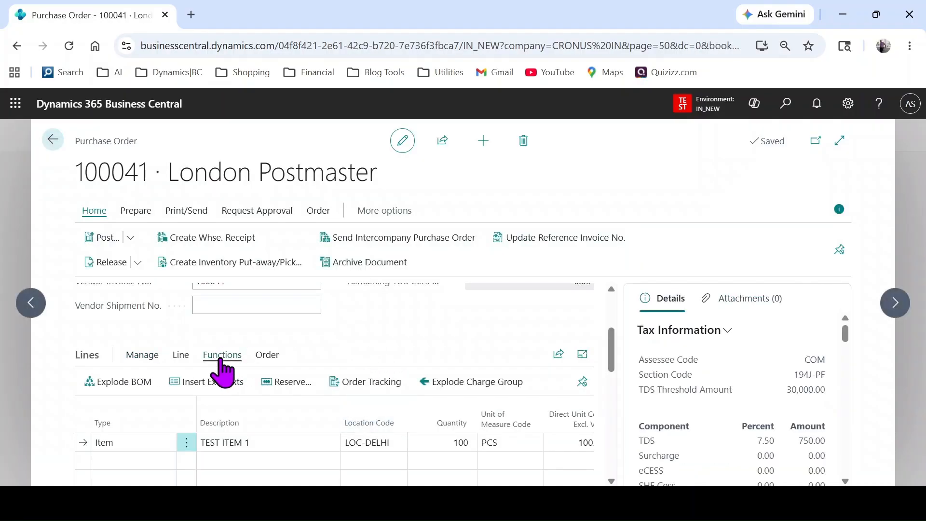
left_click(454, 383)
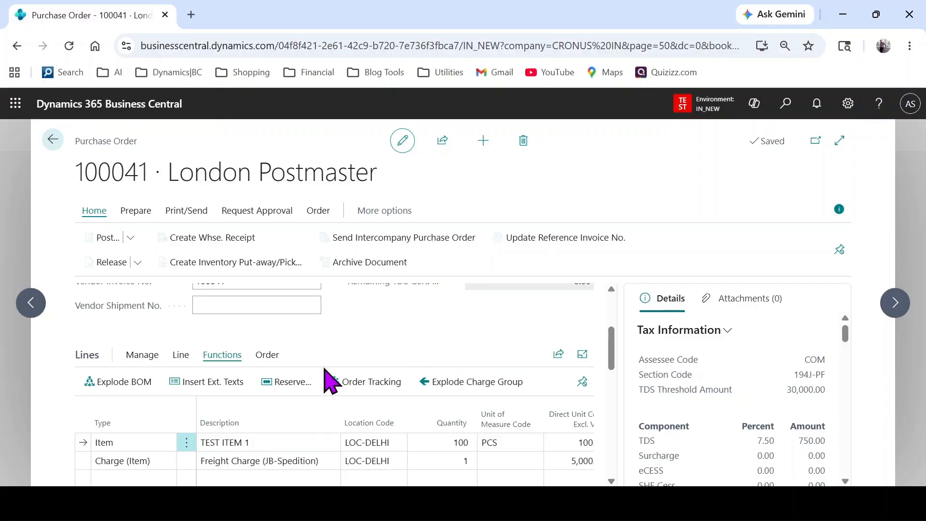
scroll(299, 391, "down", 2)
left_click_drag(178, 460, 212, 464)
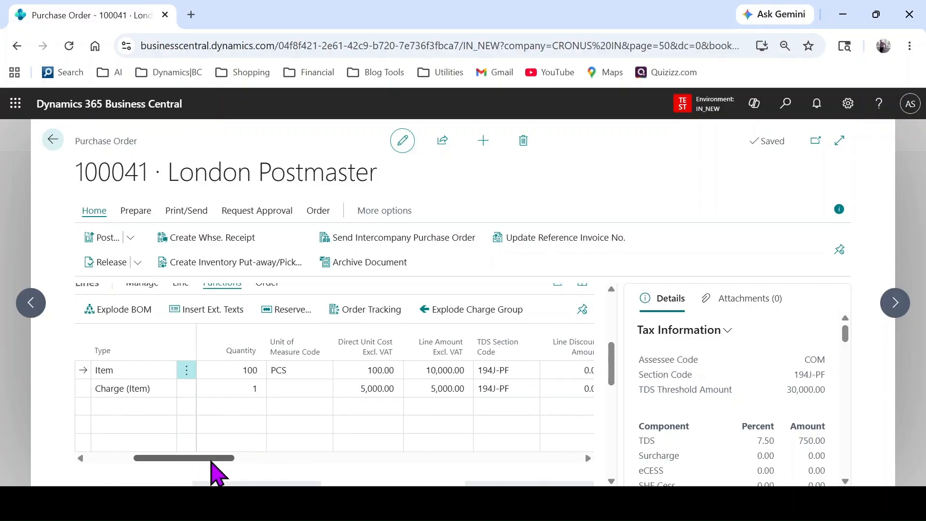
Open the item charge assignment from the freight charge line's Qty. to Assign, review the assigned quantities and amounts, and close it.
left_click(187, 390)
left_click(186, 389)
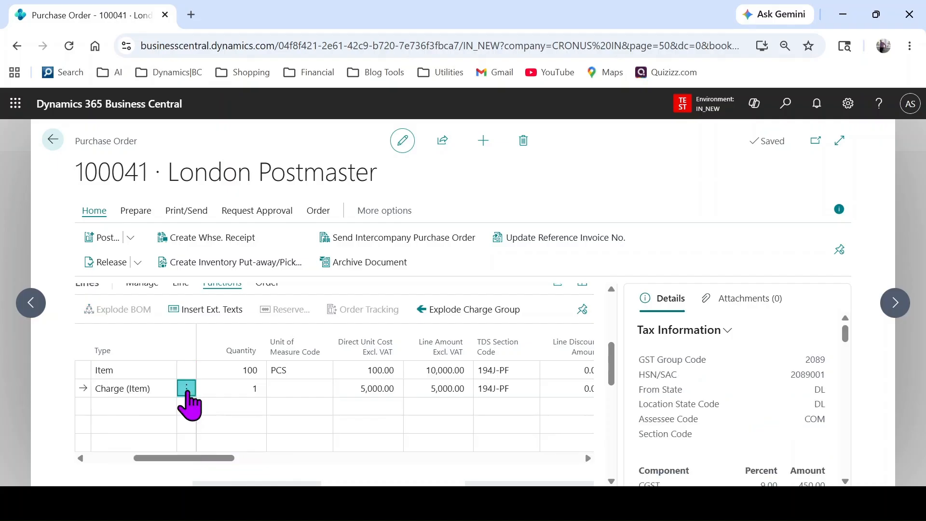
left_click_drag(200, 456, 346, 459)
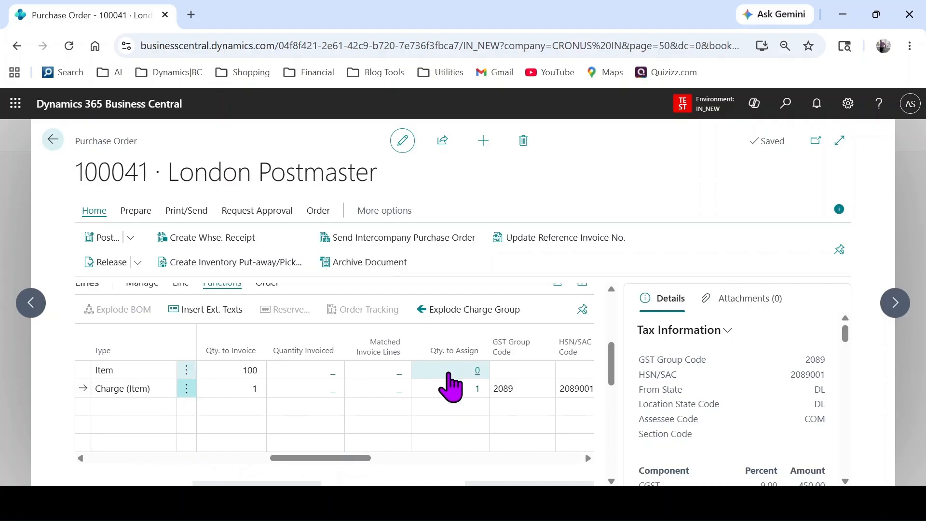
left_click(477, 389)
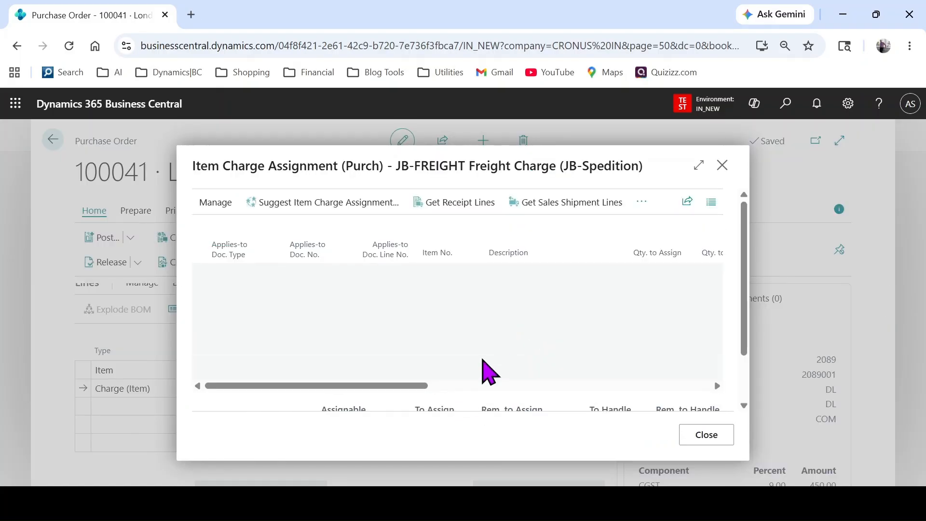
left_click_drag(391, 386, 656, 388)
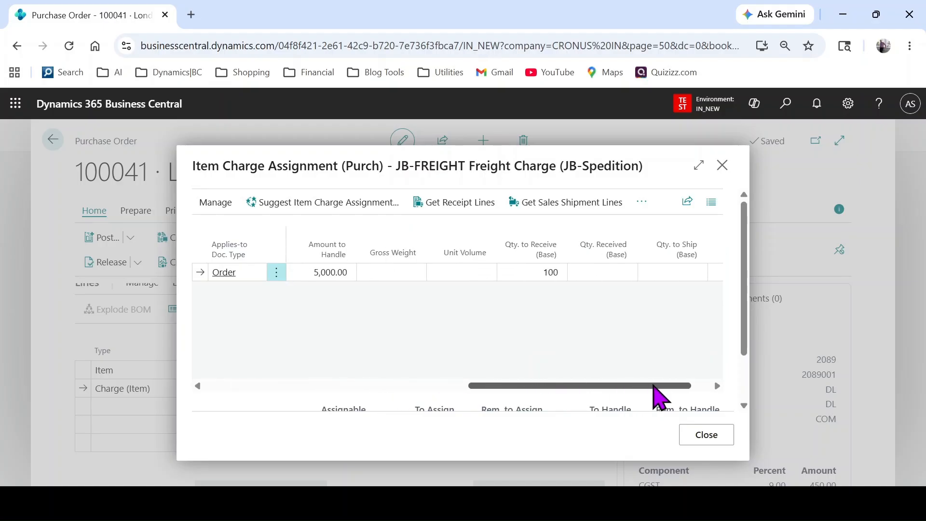
scroll(598, 328, "down", 2)
scroll(601, 340, "down", 1)
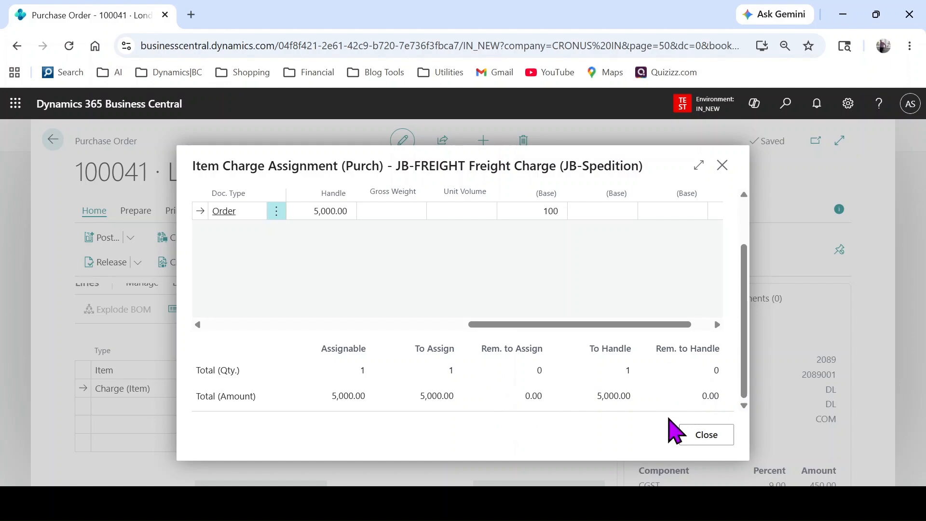
left_click(704, 436)
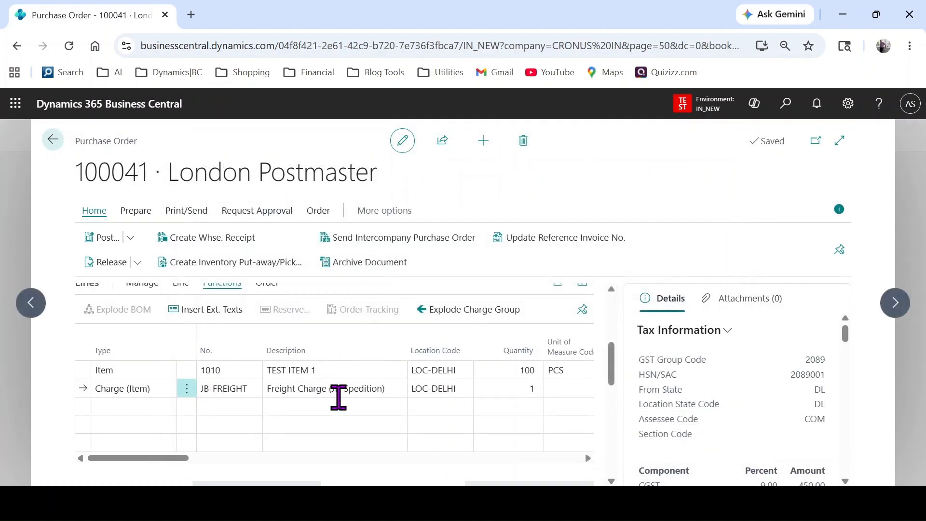
Recheck the order's header and lines, post it with Receive and Invoice, and decline opening the posted invoice.
scroll(387, 410, "up", 5)
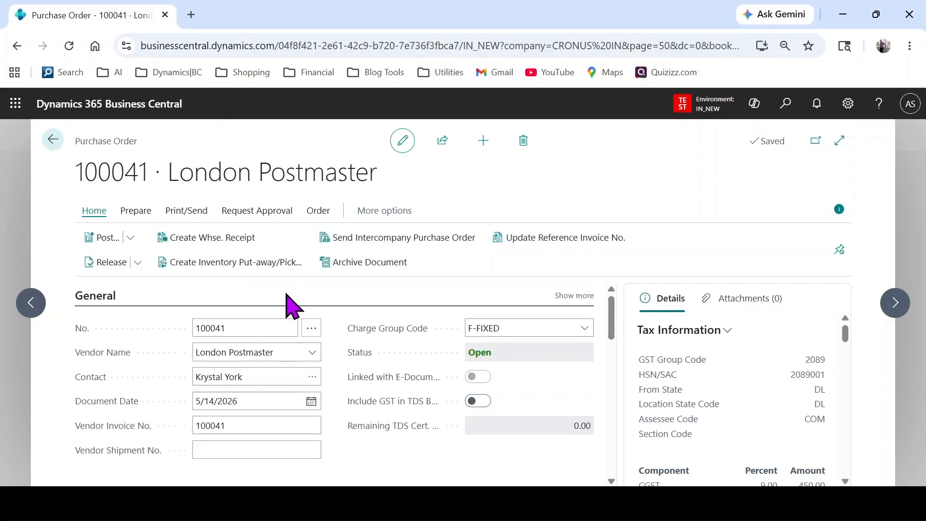
scroll(271, 392, "down", 5)
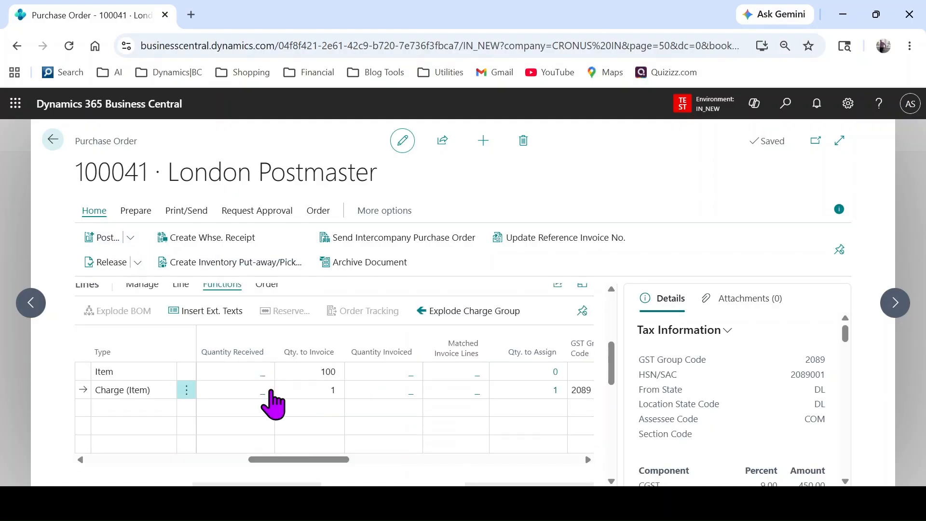
scroll(228, 392, "up", 5)
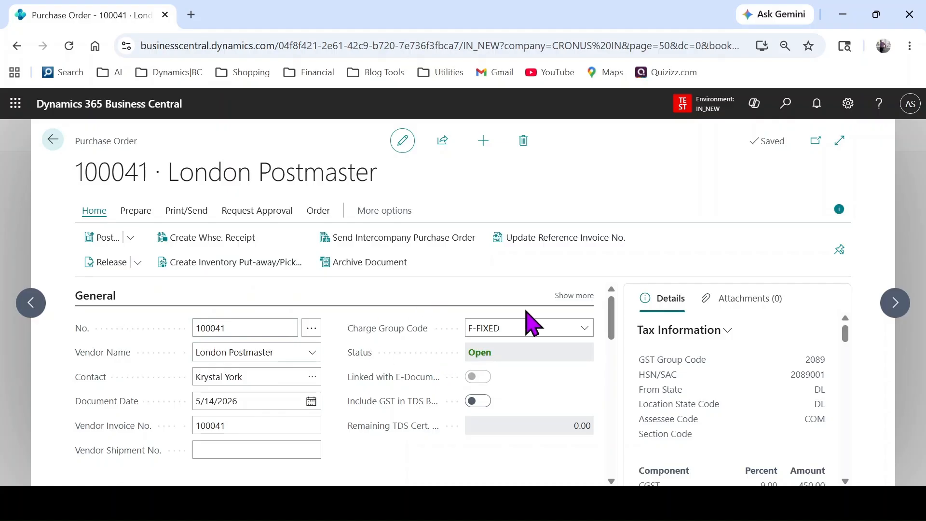
scroll(480, 392, "down", 1)
scroll(482, 386, "up", 1)
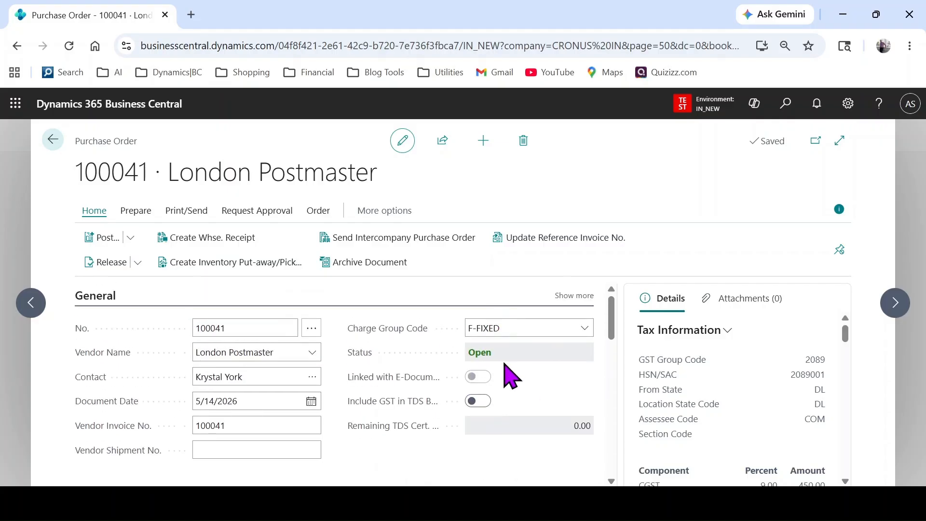
left_click(130, 237)
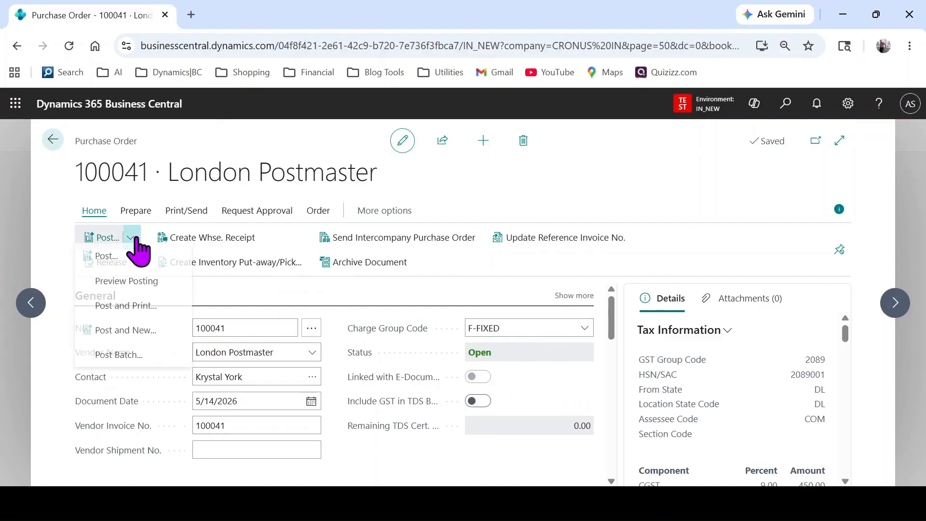
left_click(133, 263)
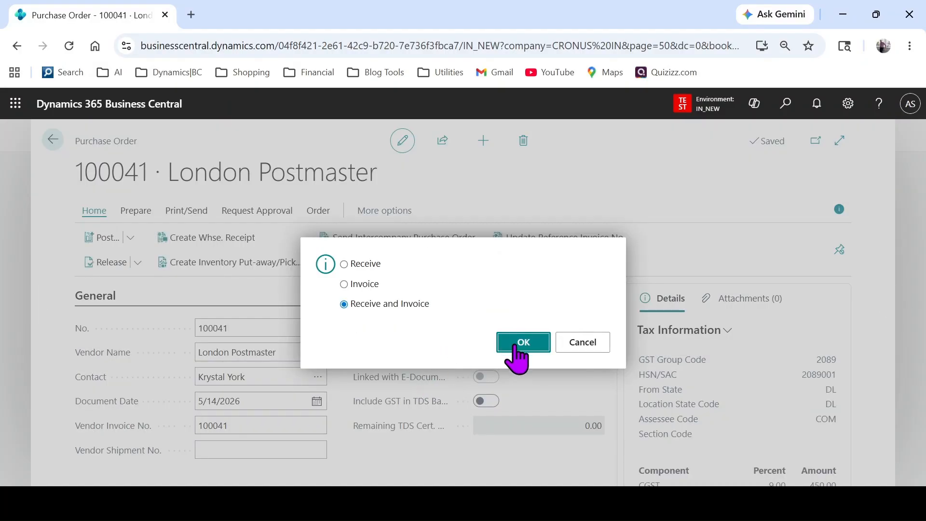
left_click(511, 343)
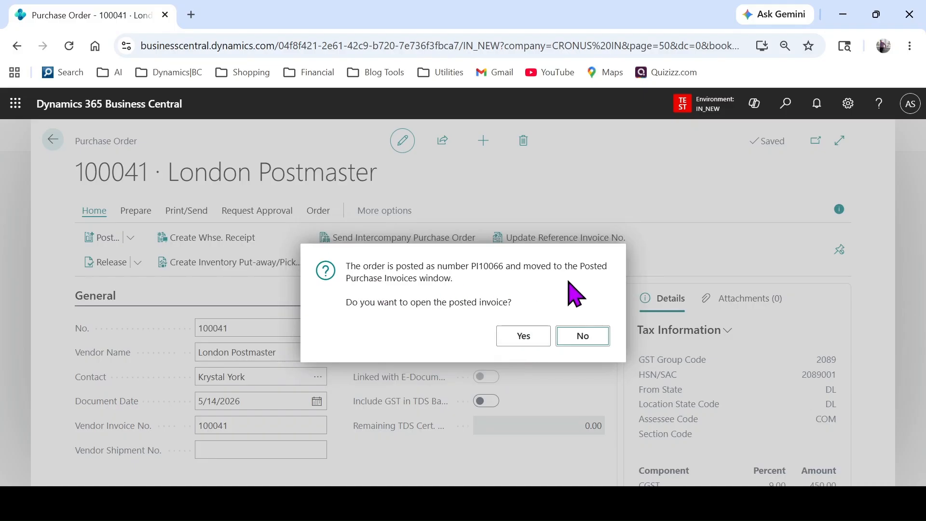
left_click(583, 337)
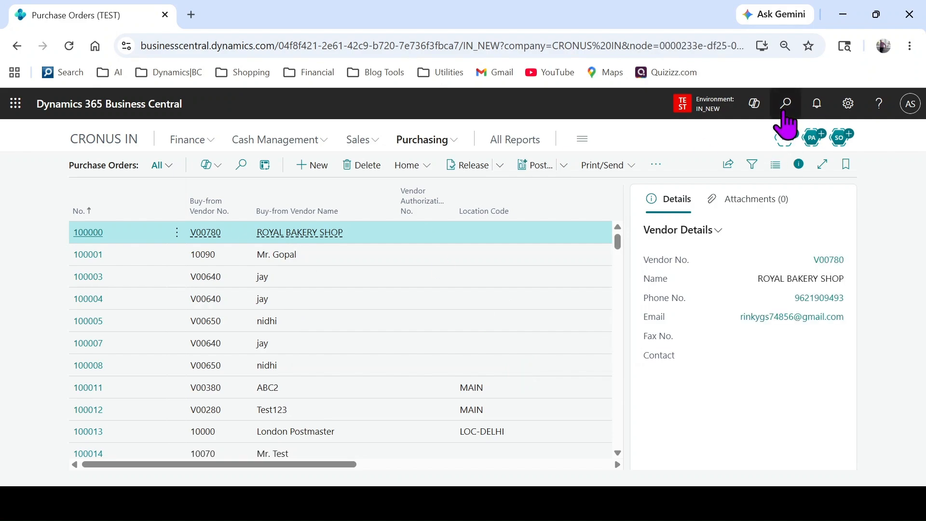
Find the Charge Groups page, examine the F-PERCENTG card's computation method and value, and return to the purchase orders list.
left_click(785, 119)
type("charge grou")
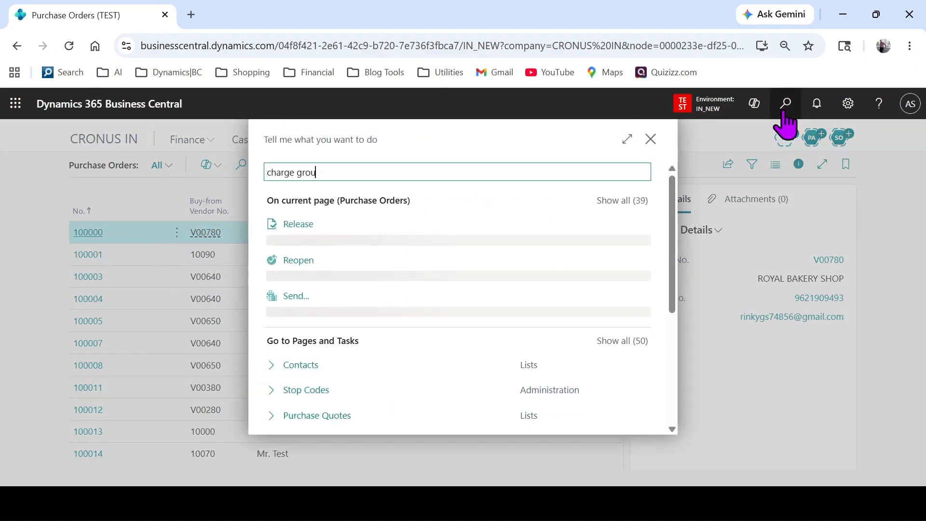
type("p")
left_click(333, 231)
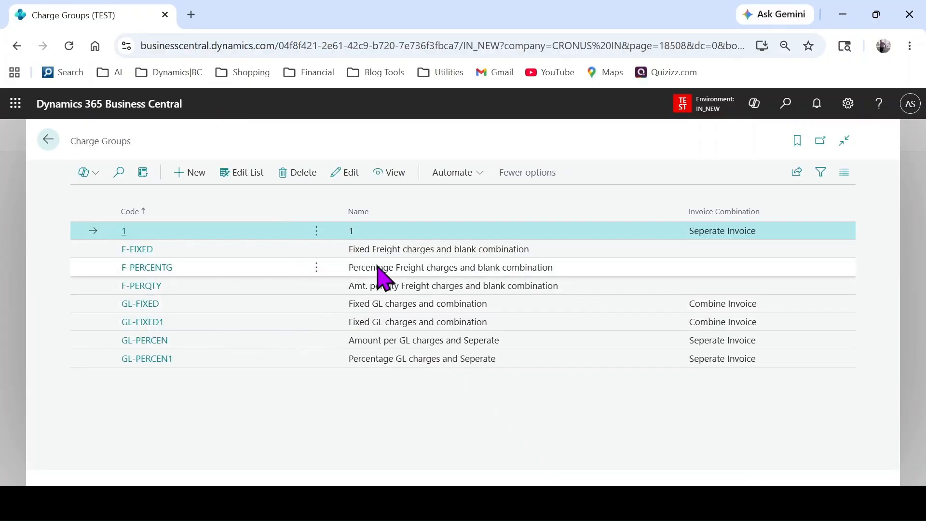
left_click(167, 271)
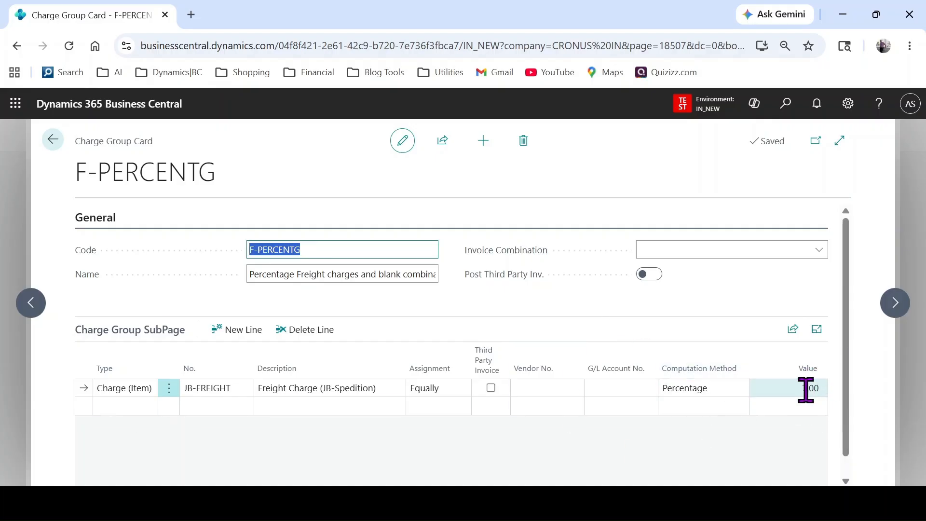
left_click(53, 139)
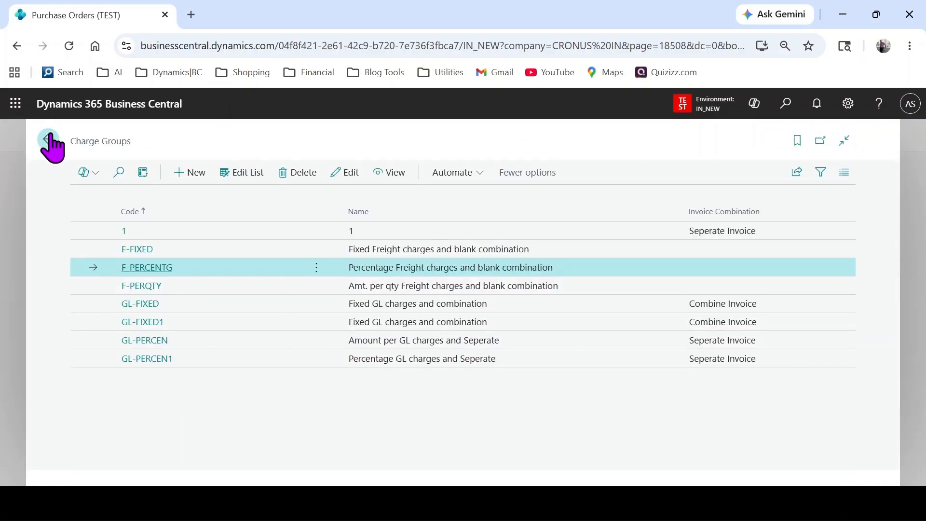
left_click(48, 140)
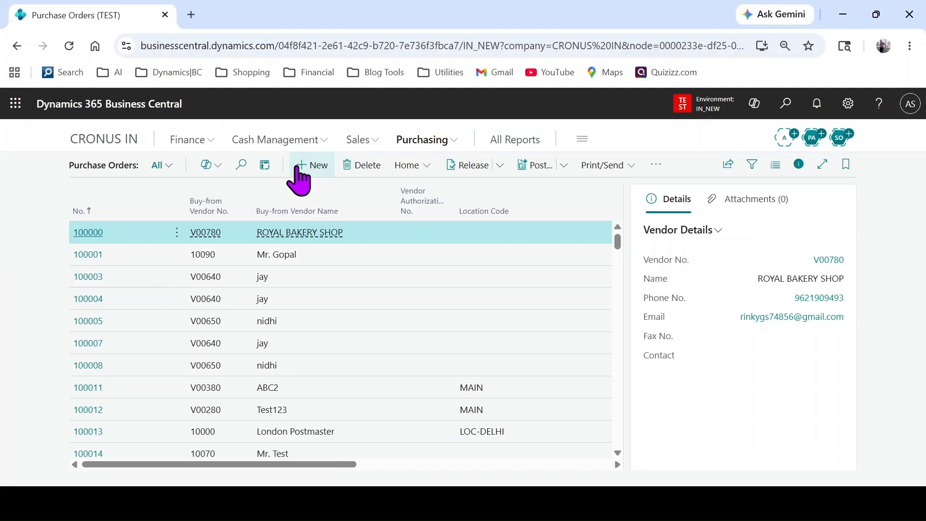
Create a new purchase order with London Postmaster as the vendor.
left_click(299, 167)
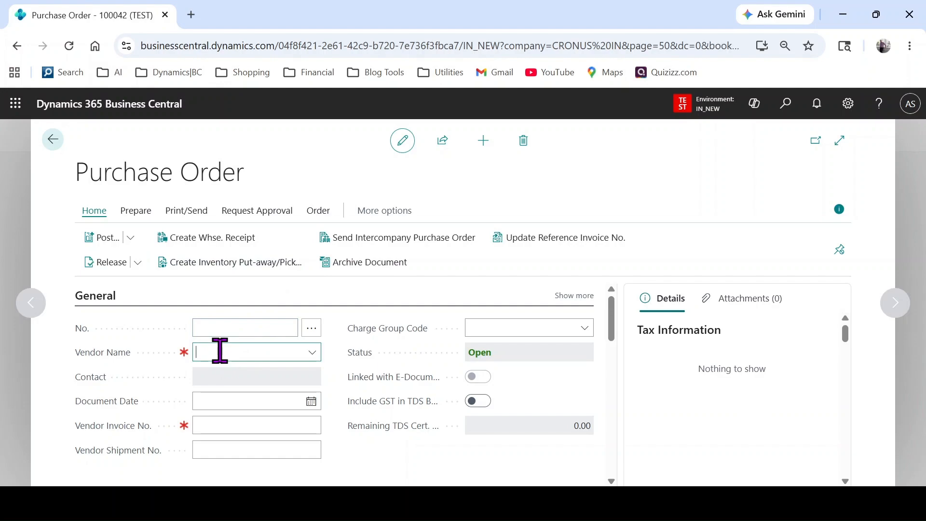
type("london")
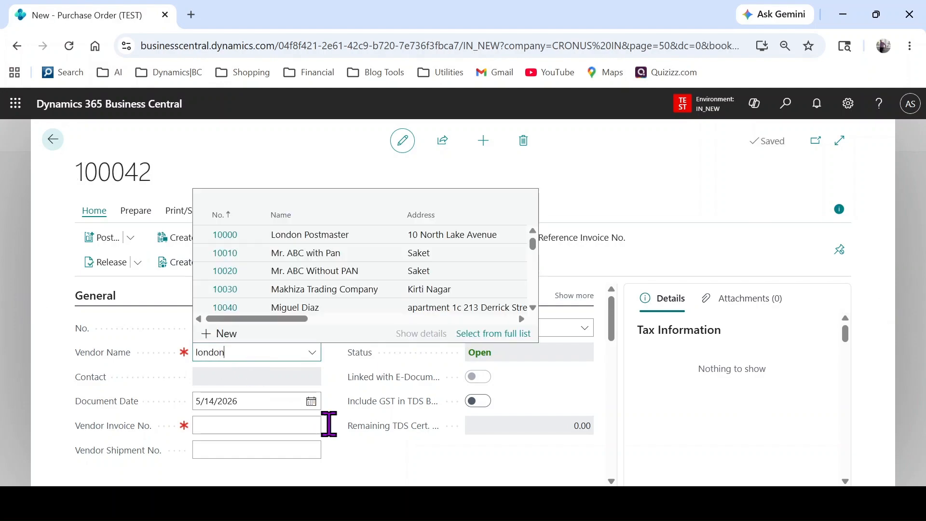
key("Tab")
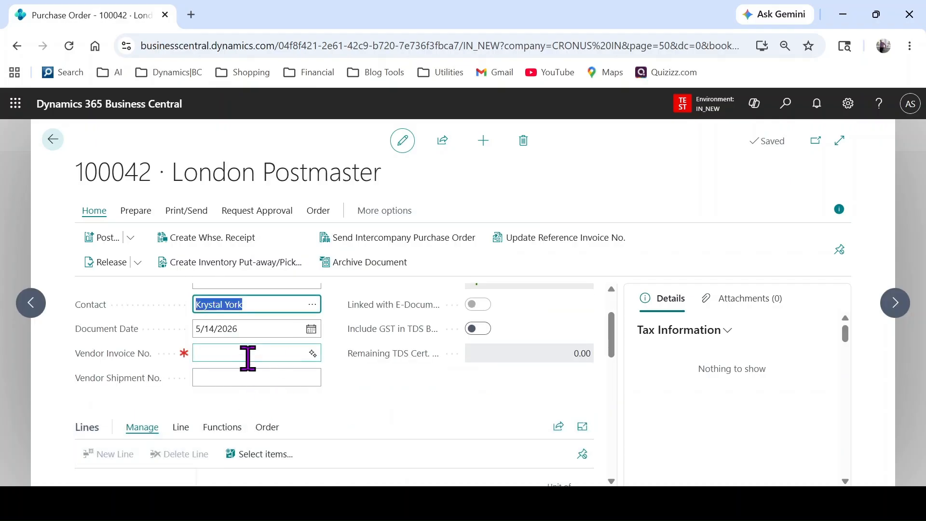
Enter the new order's own number as the Vendor Invoice No. and set the Charge Group Code to F-PERCENTG.
left_click(248, 358)
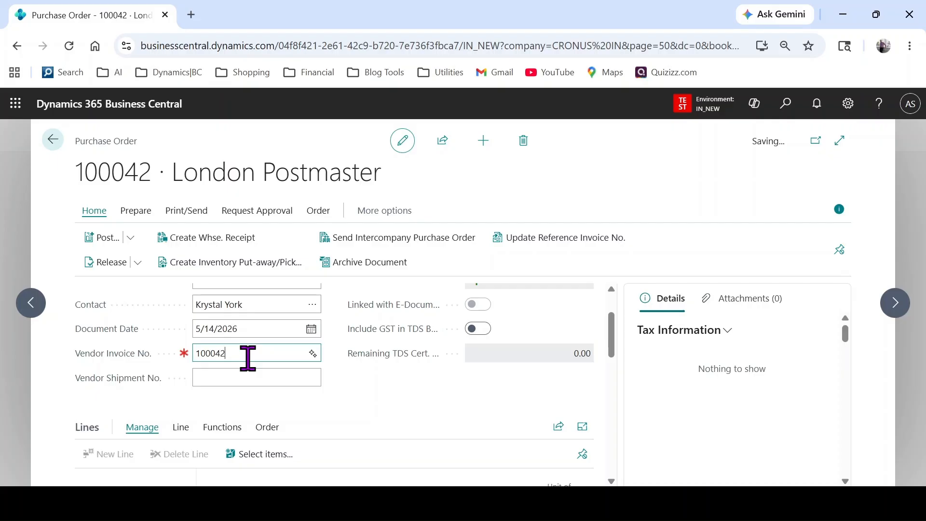
key("Tab")
scroll(595, 413, "up", 2)
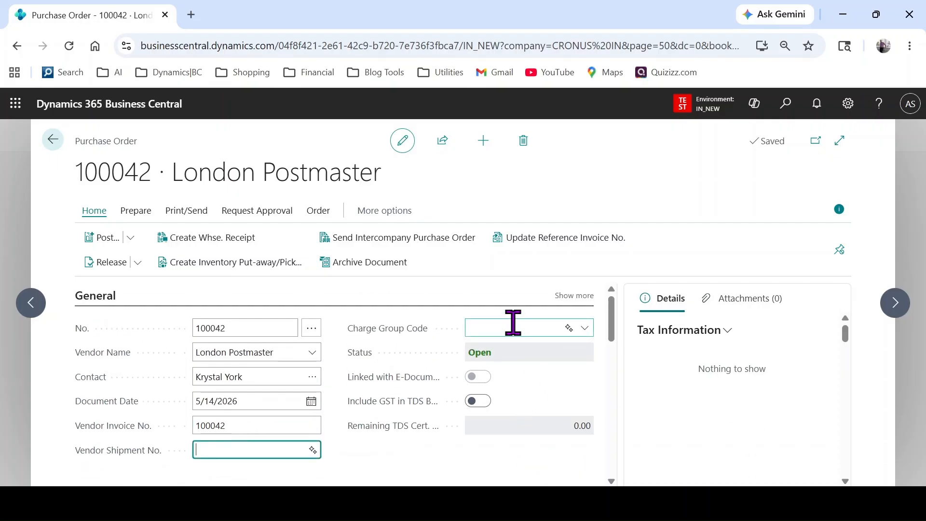
left_click(513, 322)
left_click(584, 328)
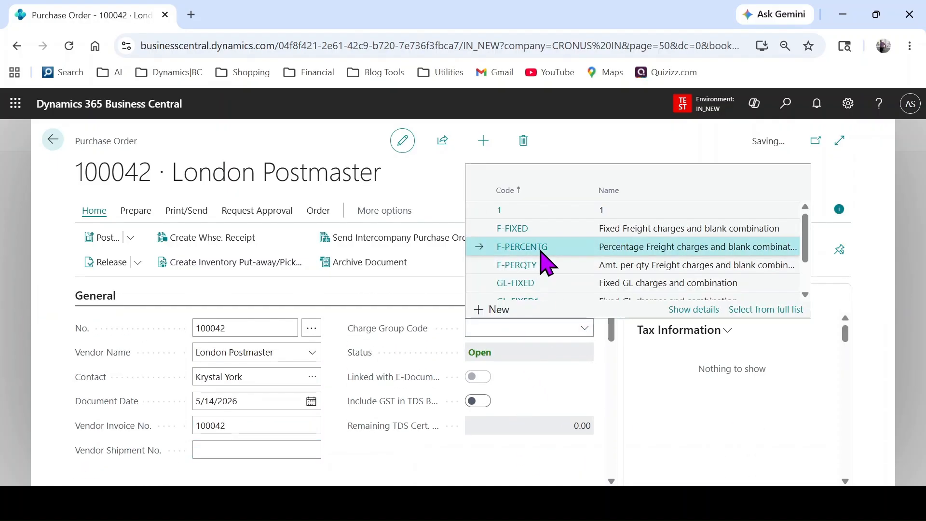
key("Return")
Add item 1012, TEST ITEM 3, to the first order line with a quantity of 150 and check the order totals.
scroll(429, 423, "down", 3)
left_click(227, 438)
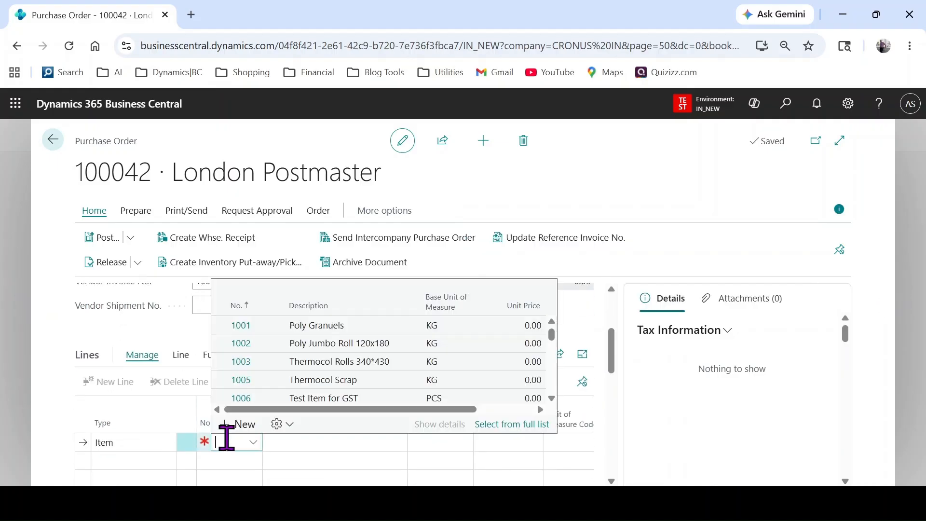
type("test")
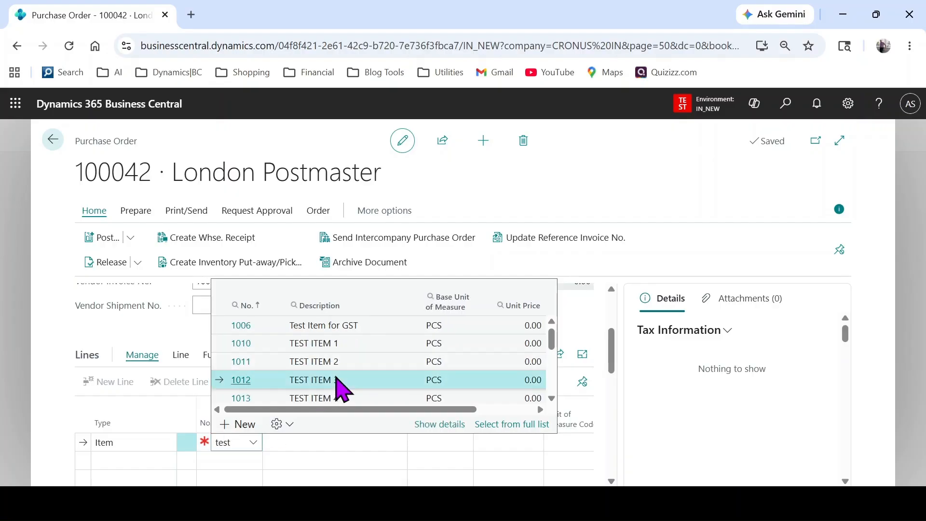
left_click(252, 383)
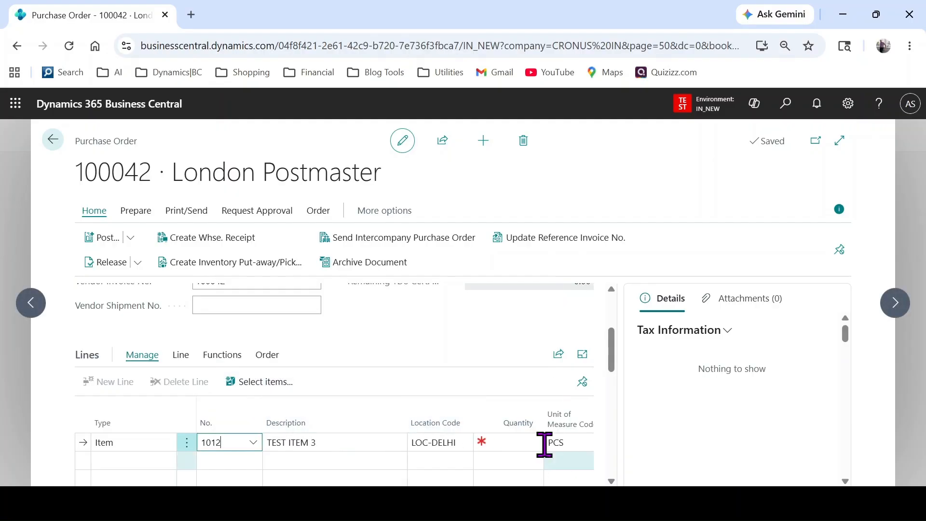
left_click(526, 443)
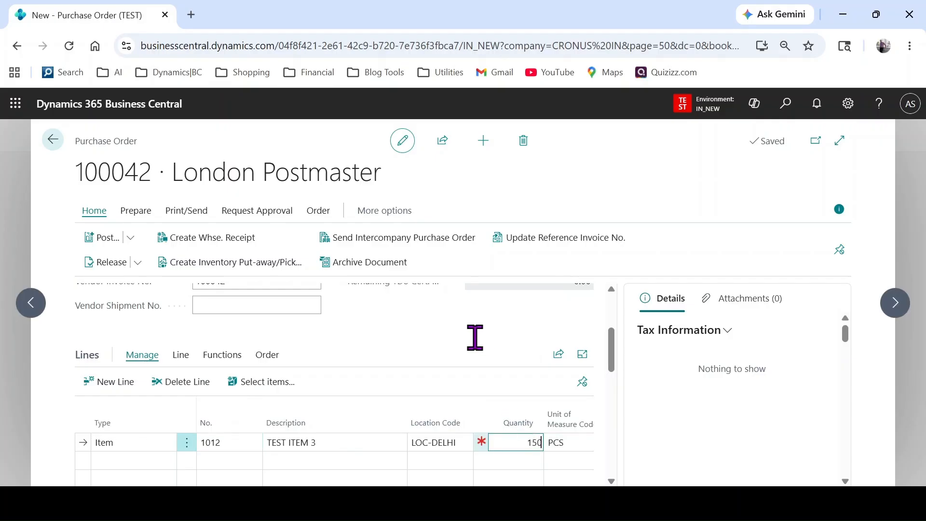
key("Tab")
scroll(384, 372, "down", 3)
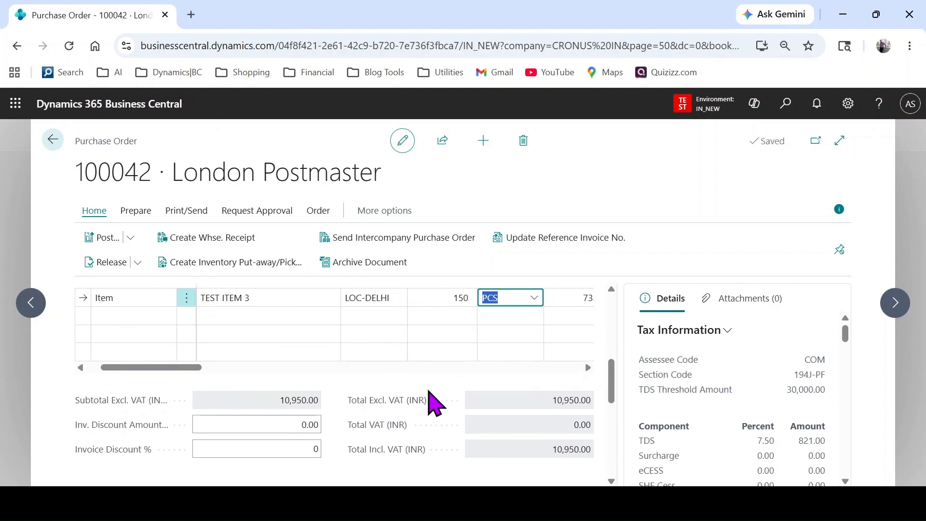
scroll(554, 424, "up", 2)
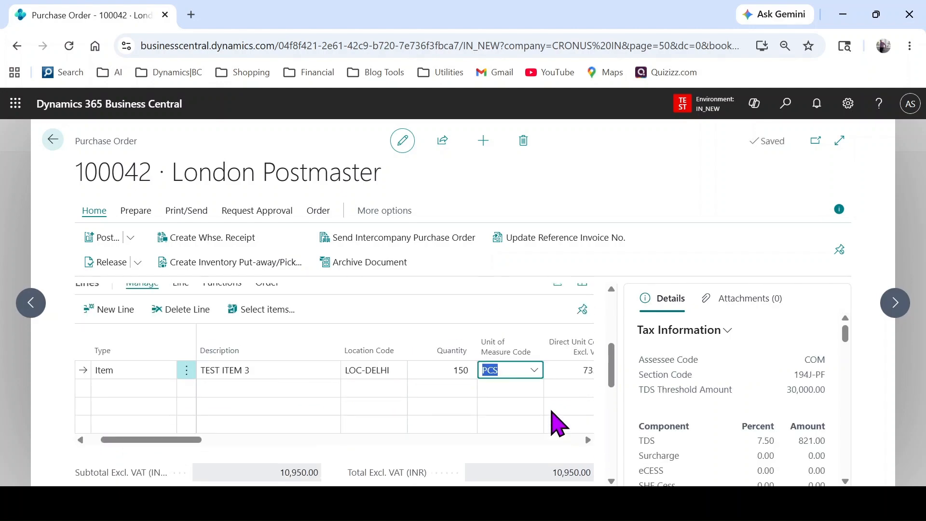
scroll(227, 338, "up", 3)
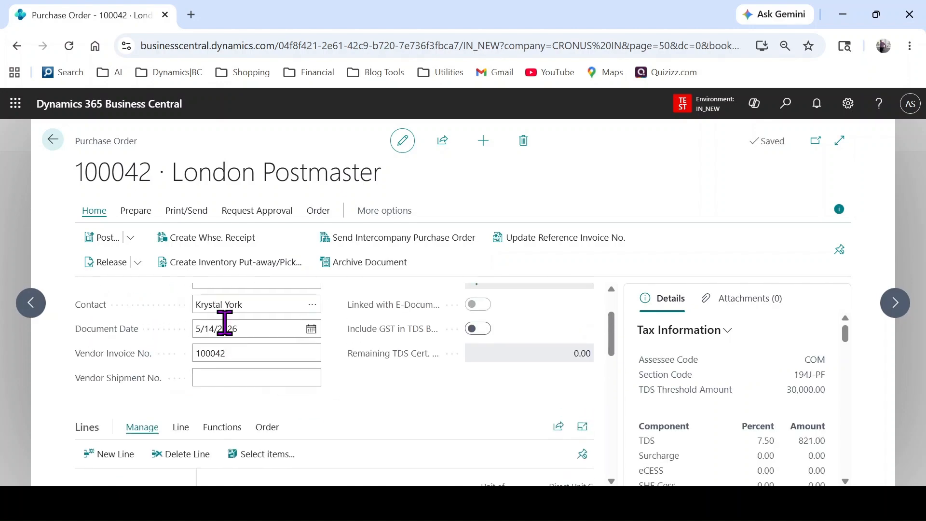
Explode the F-PERCENTG charge group on the order lines and confirm inserting its freight charge line.
left_click(219, 428)
scroll(231, 413, "down", 3)
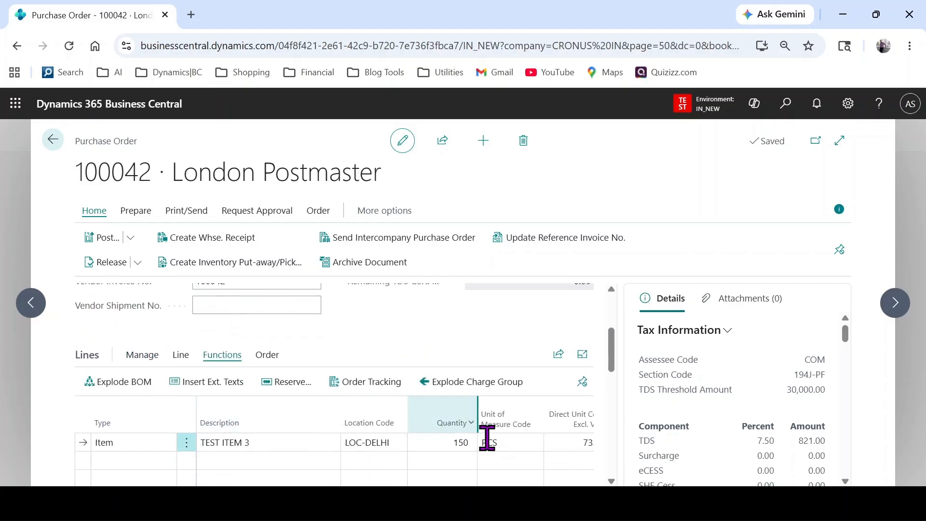
scroll(447, 415, "down", 2)
left_click_drag(188, 368, 215, 370)
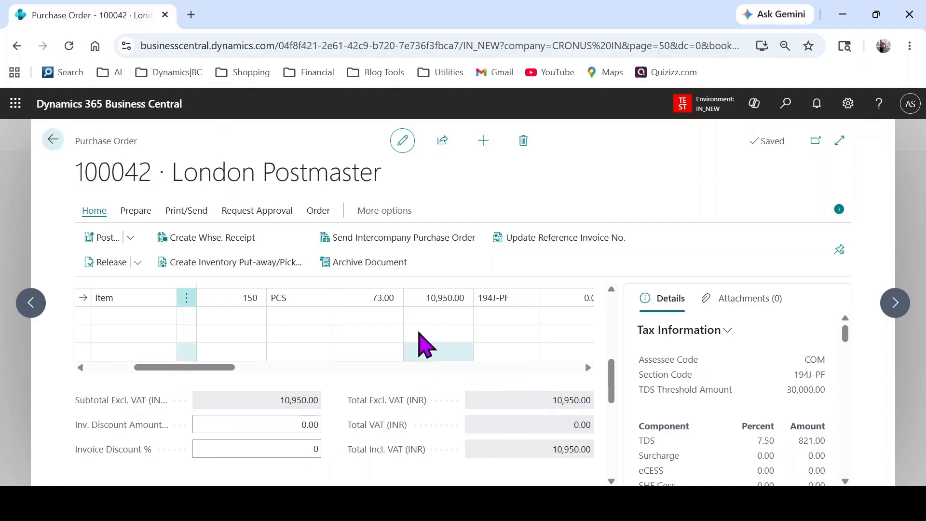
scroll(368, 407, "up", 2)
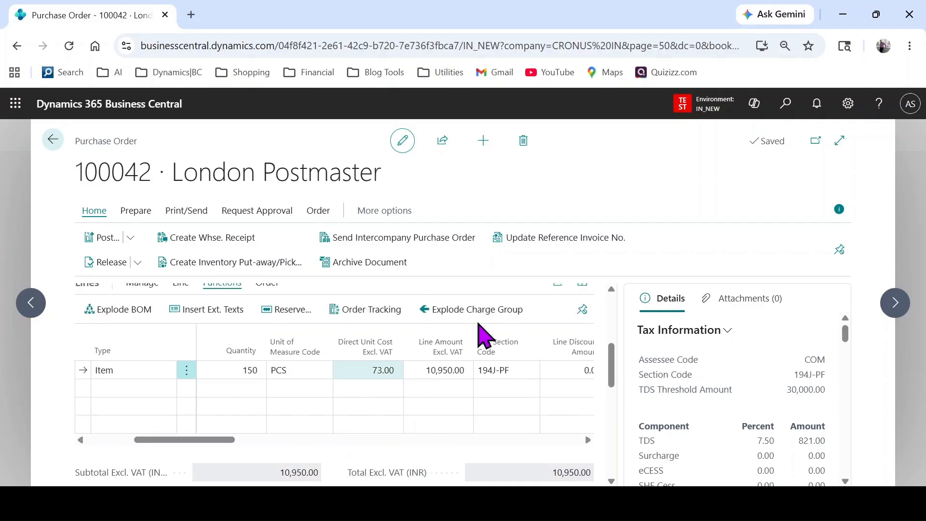
left_click(465, 323)
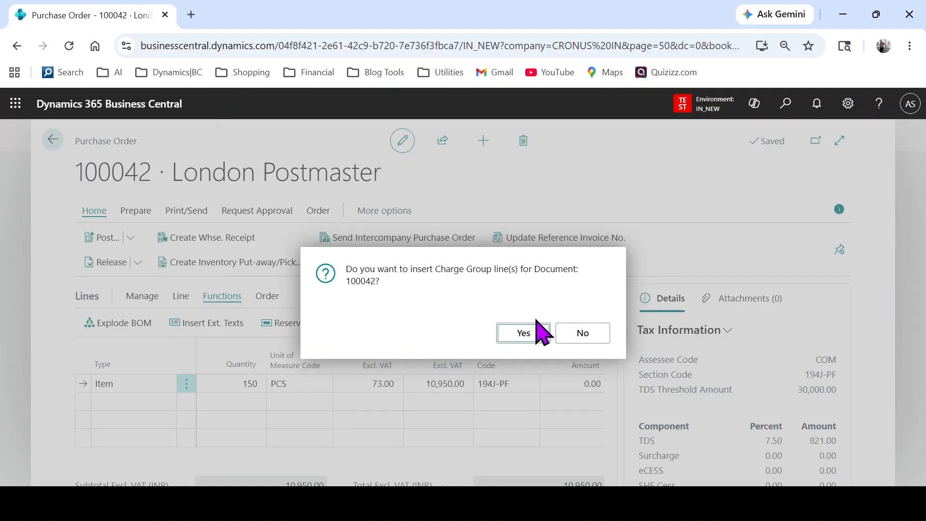
left_click(513, 337)
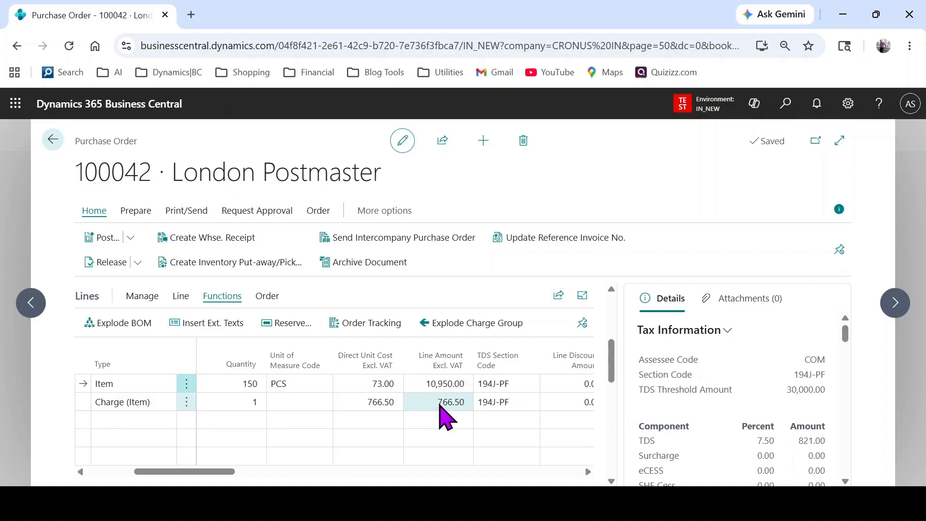
Post the purchase order with Receive and Invoice and decline opening the posted invoice.
left_click(116, 237)
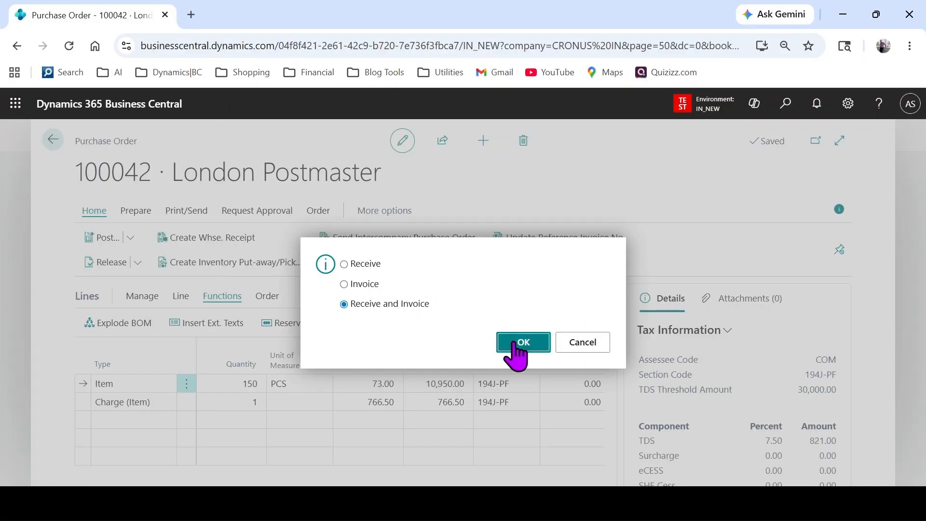
left_click(515, 342)
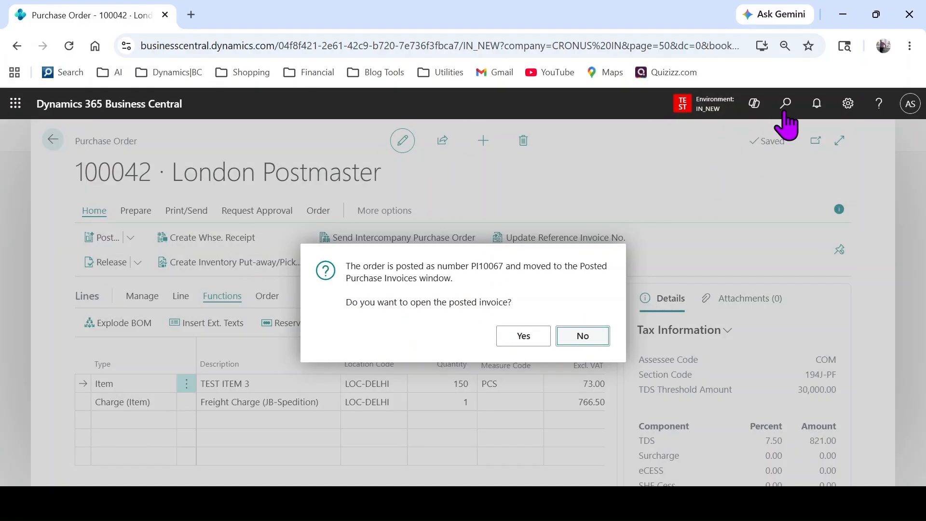
key("Return")
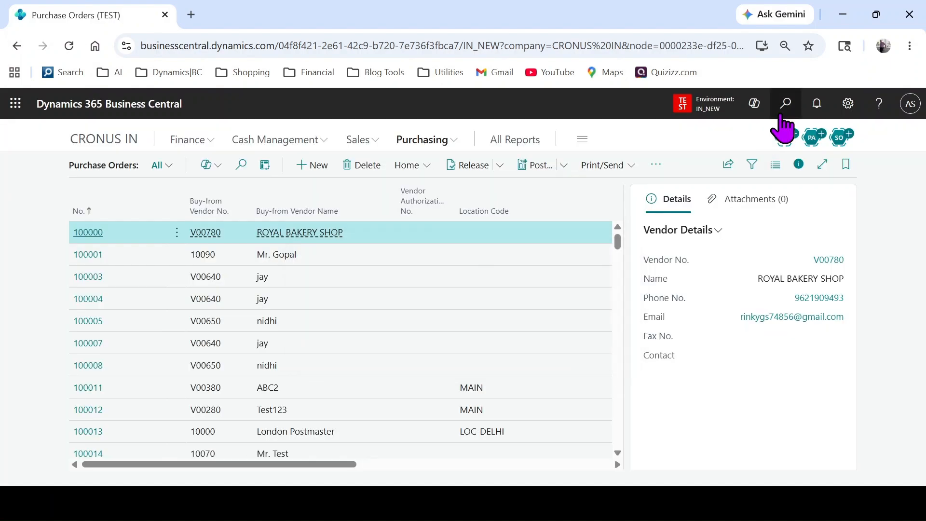
Find the Charge Groups page, examine the F-PERQTY card's computation method and value, and return to the charge groups list.
left_click(785, 104)
type("charge ge")
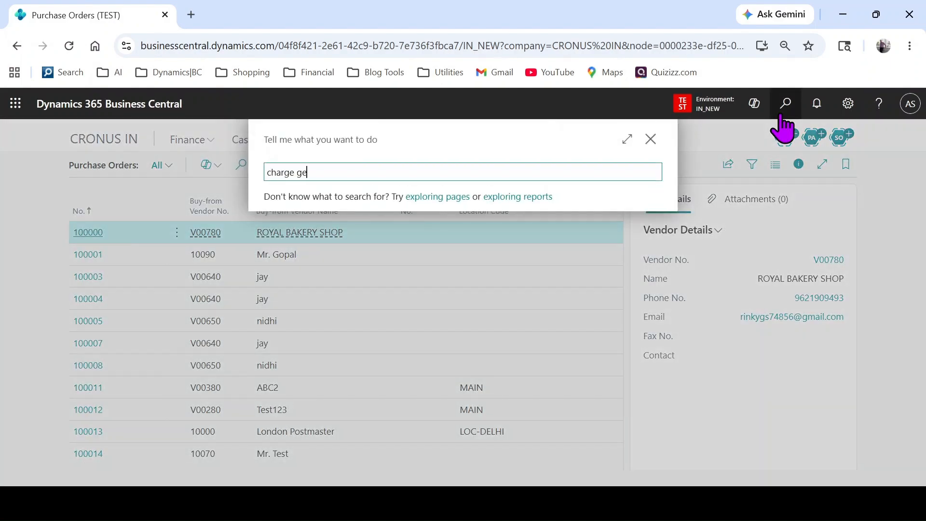
key("BackSpace")
type("r")
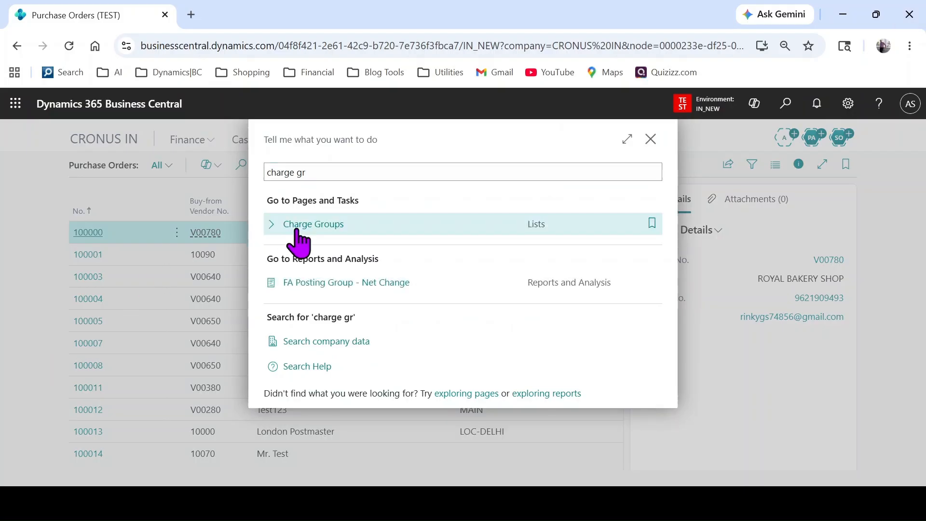
left_click(297, 231)
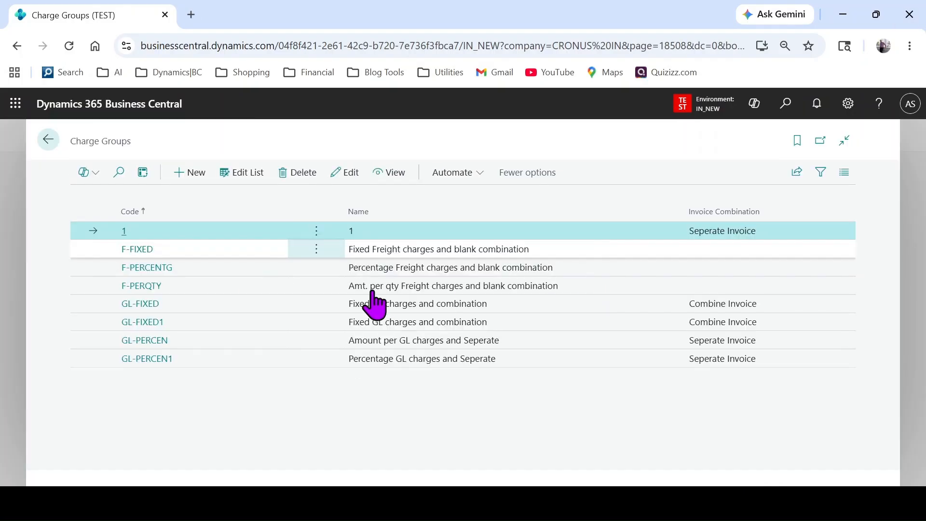
left_click(451, 287)
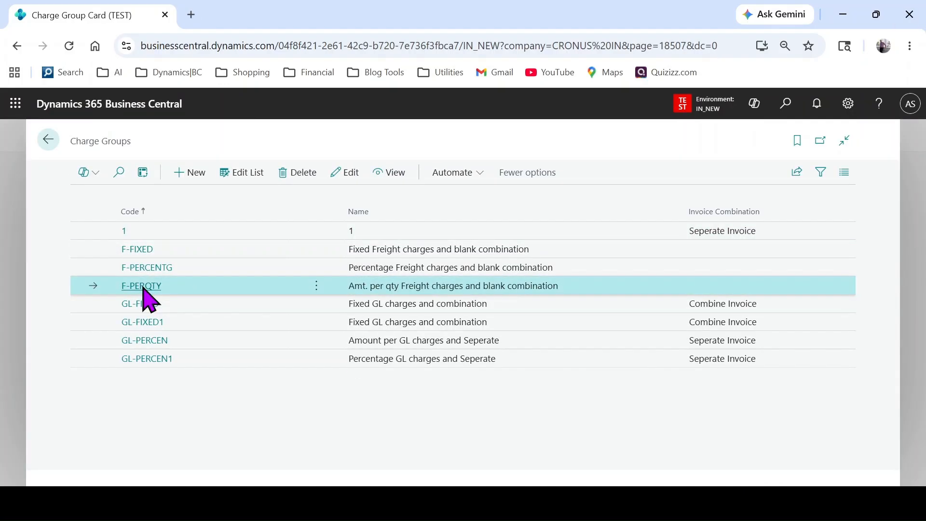
left_click(144, 288)
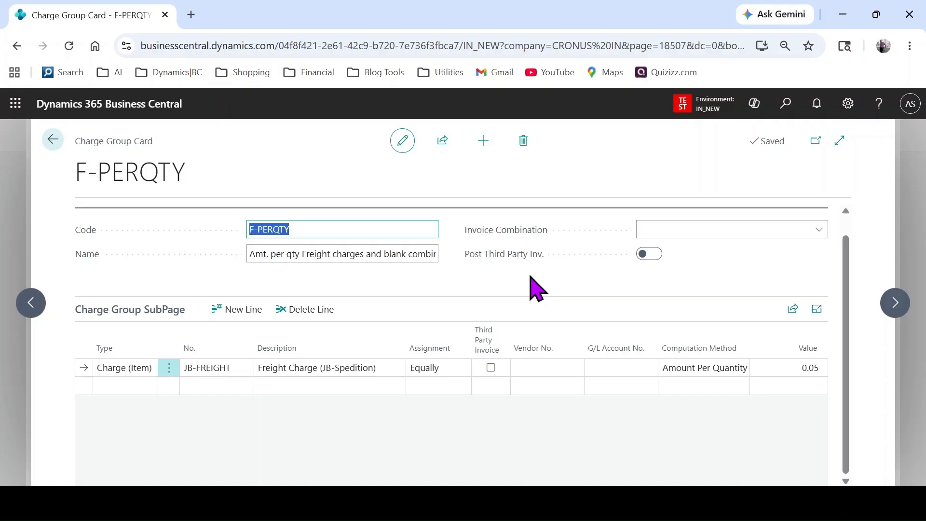
left_click(53, 140)
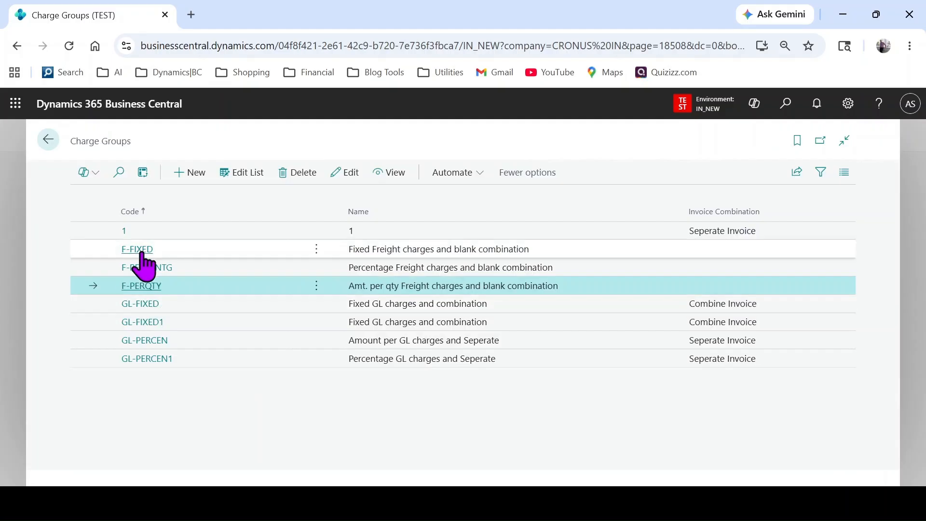
Set the value of the JB-FREIGHT line on the F-FIXED charge group card to 0 and return to the purchase orders list.
left_click(142, 255)
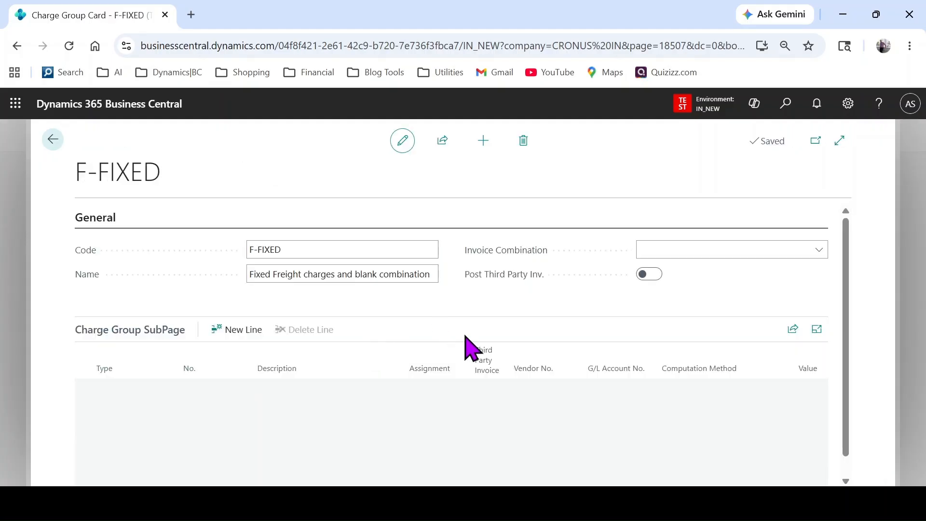
left_click(772, 388)
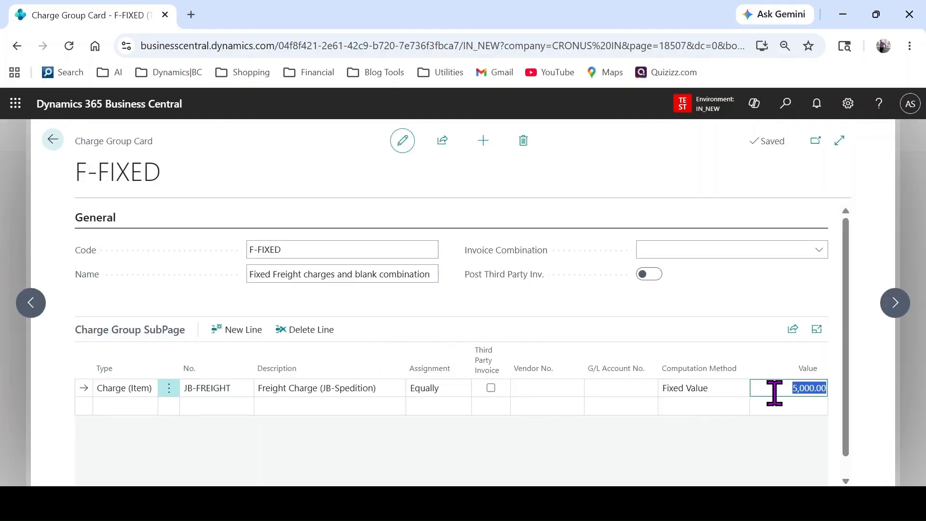
key("Tab")
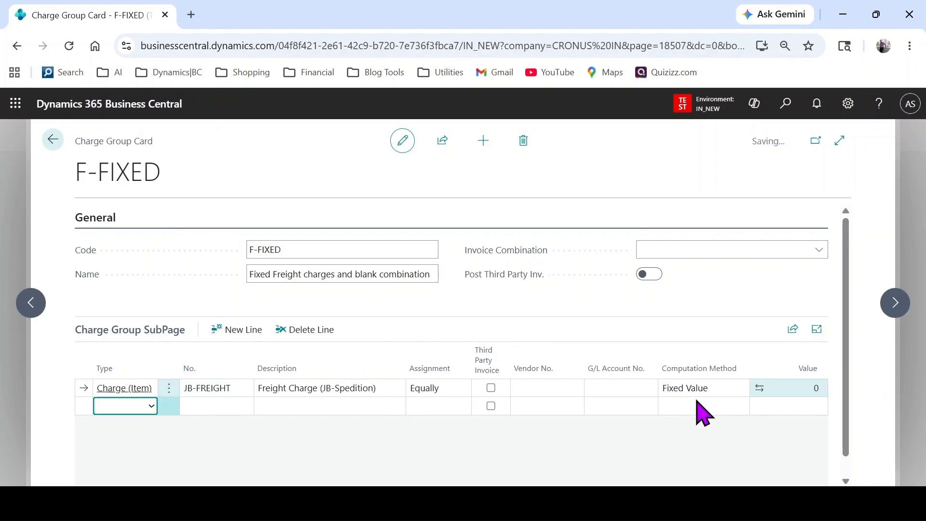
left_click(696, 400)
left_click(703, 391)
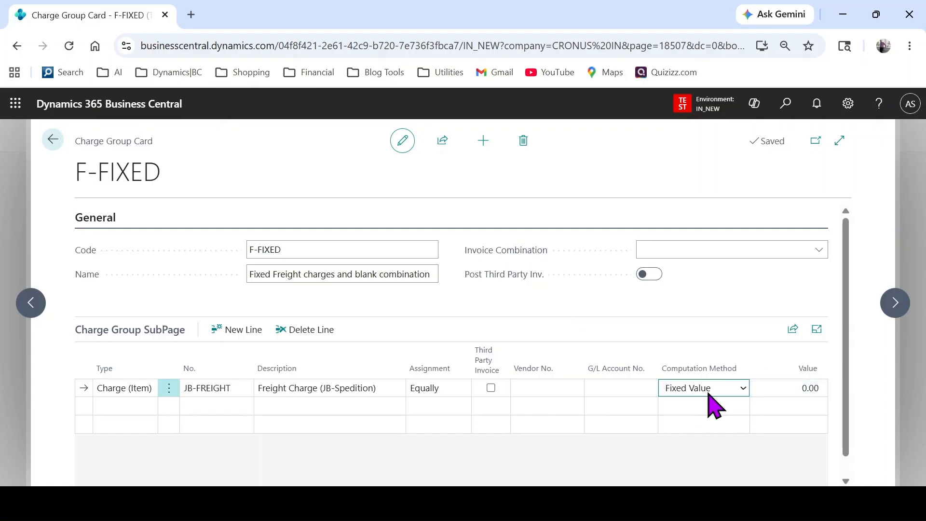
left_click(53, 141)
left_click(50, 139)
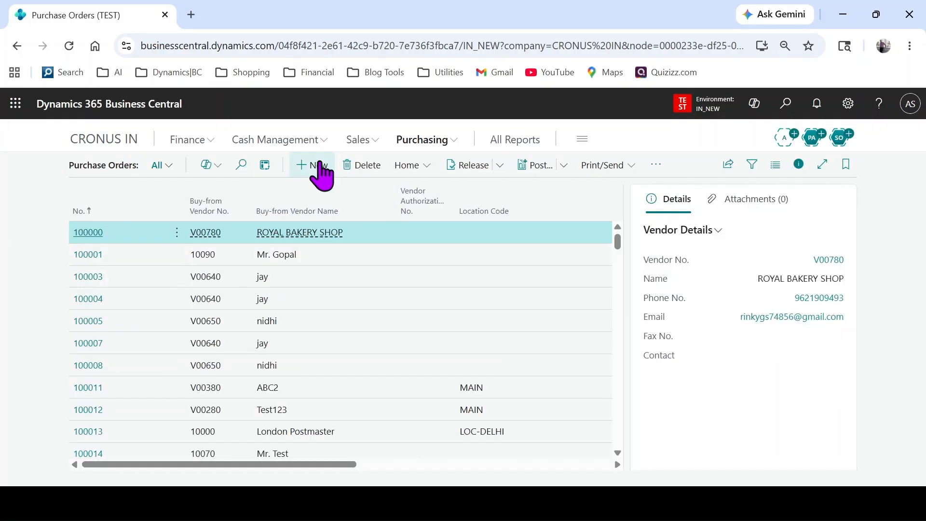
Create a purchase order for London Postmaster with Charge Group Code F-FIXED and the order's own number as Vendor Invoice No.
left_click(319, 166)
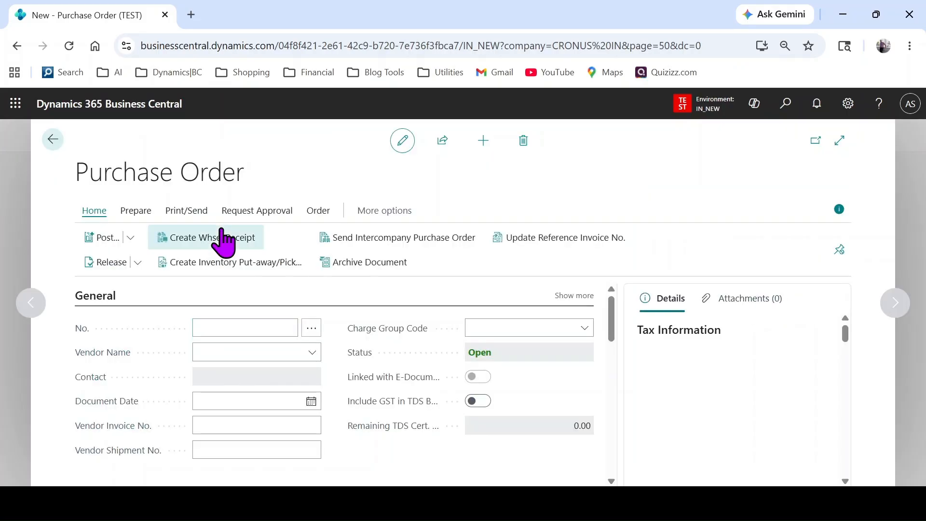
left_click(216, 352)
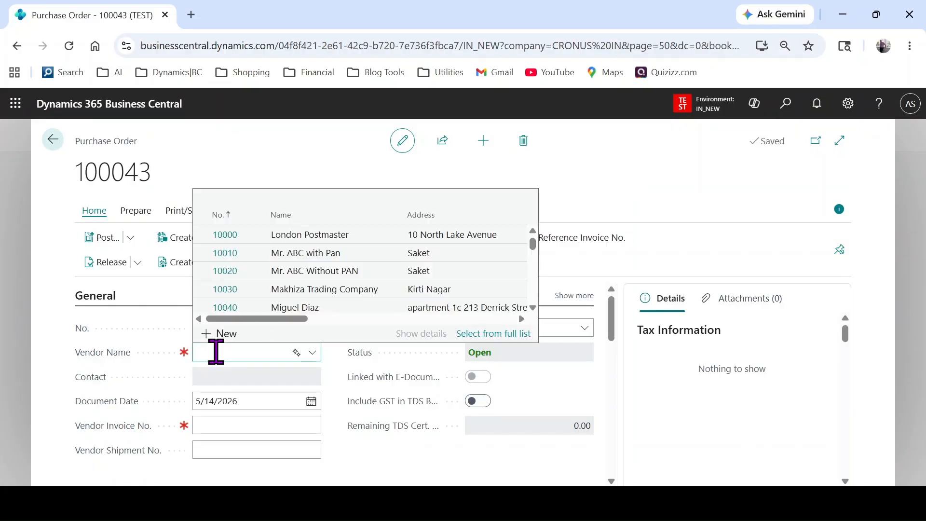
left_click(585, 329)
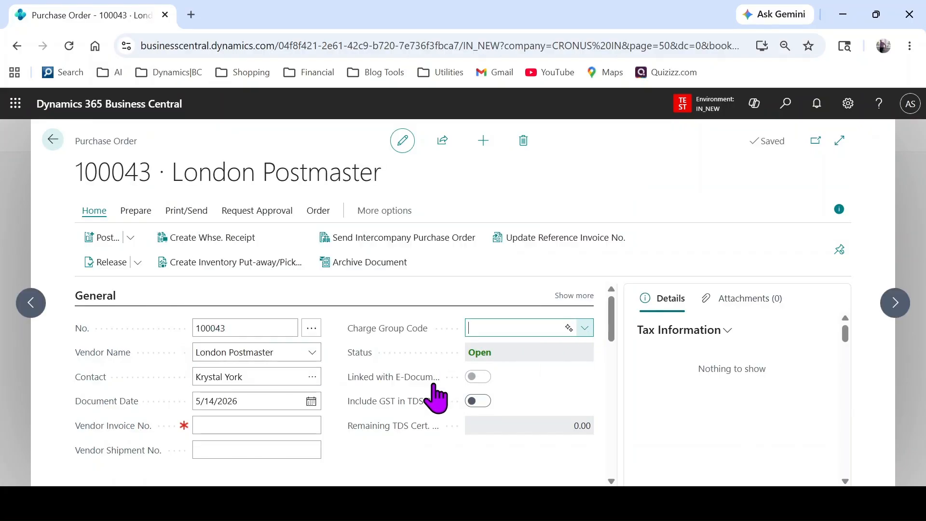
left_click(516, 229)
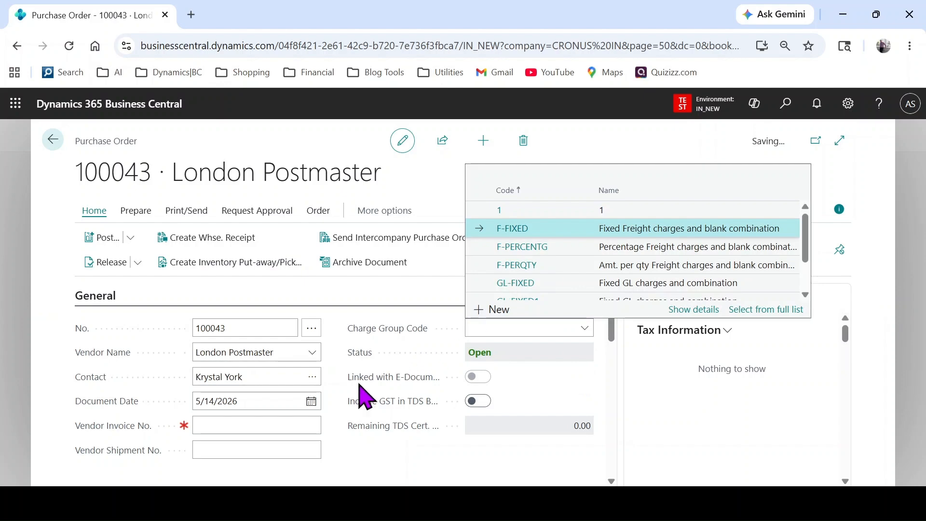
left_click(252, 425)
type("100043")
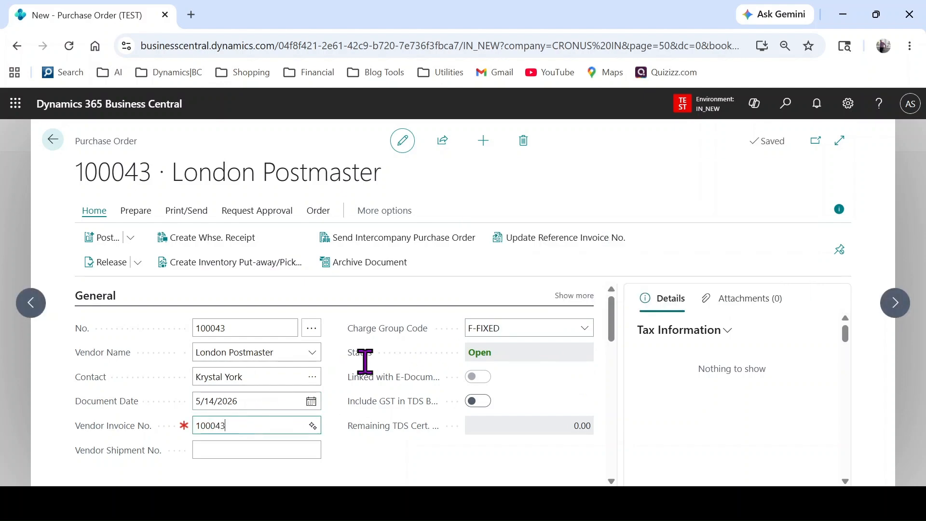
key("Tab")
Add item 1011, TEST ITEM 2, to the first order line with a quantity of 100.
scroll(398, 408, "down", 3)
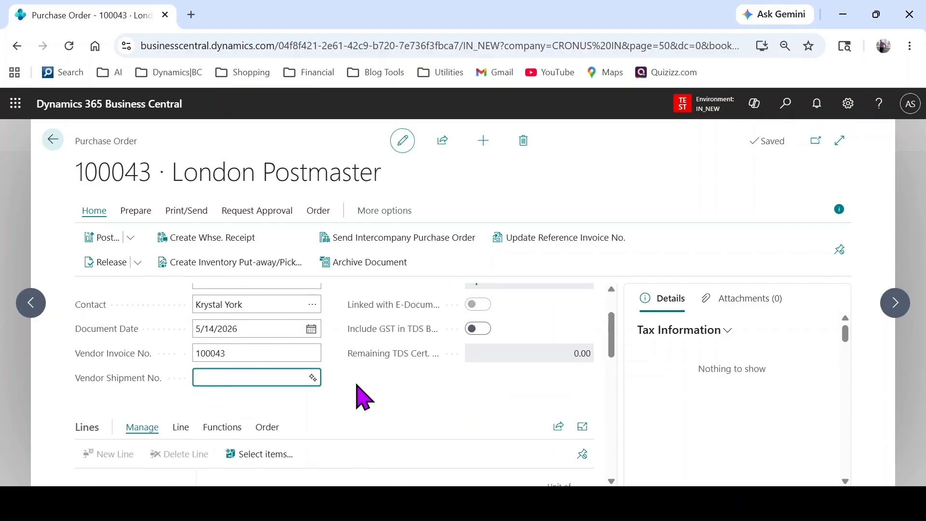
left_click(224, 442)
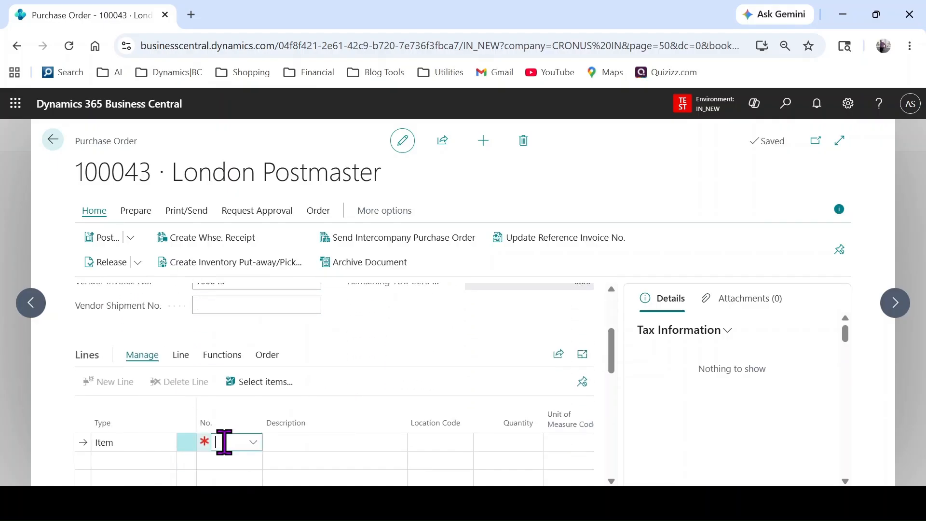
type("test")
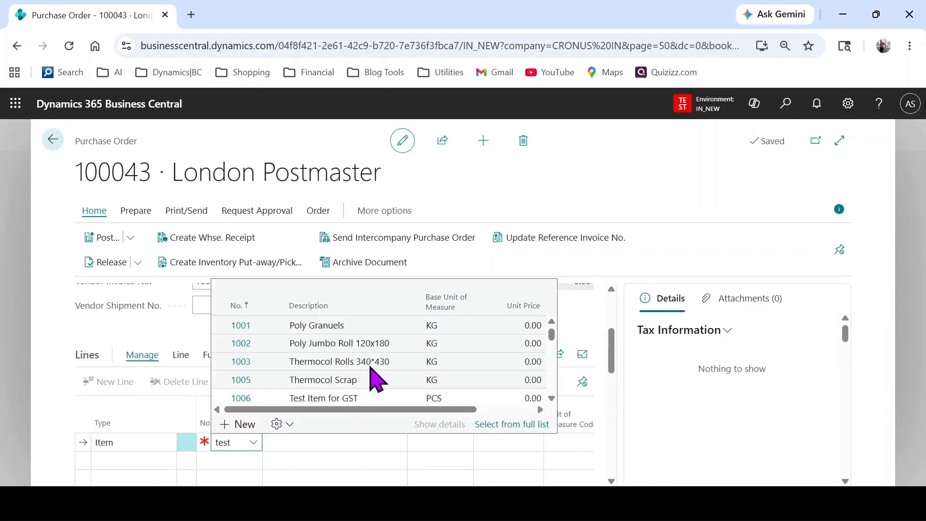
scroll(373, 362, "down", 4)
scroll(338, 347, "up", 2)
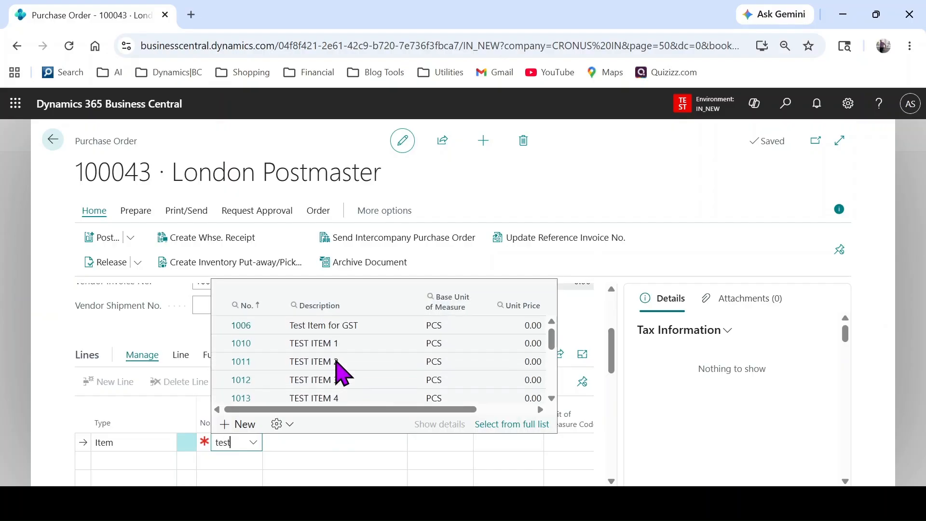
left_click(342, 366)
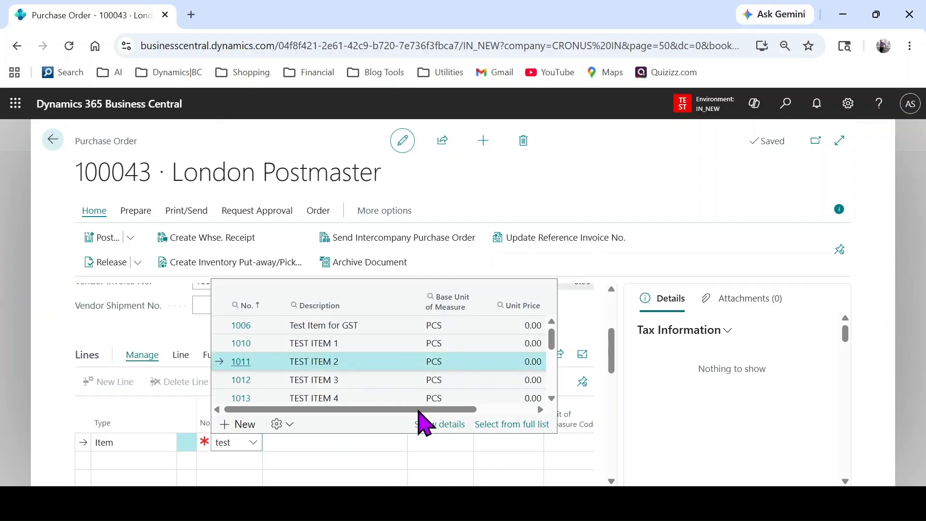
key("Return")
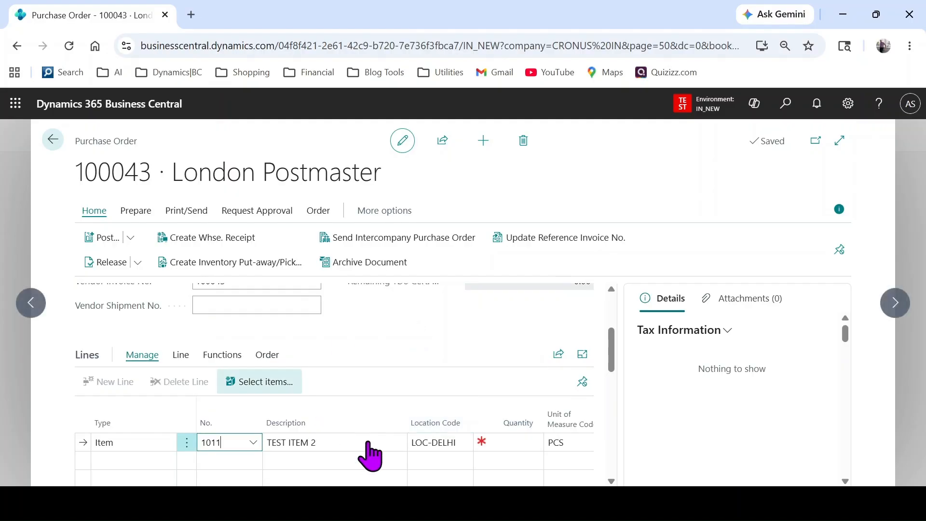
left_click(502, 443)
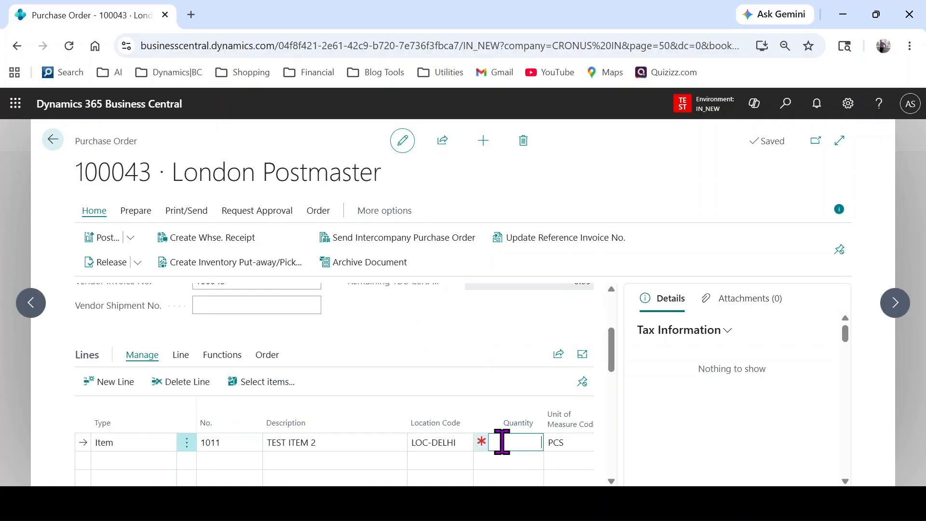
type("100")
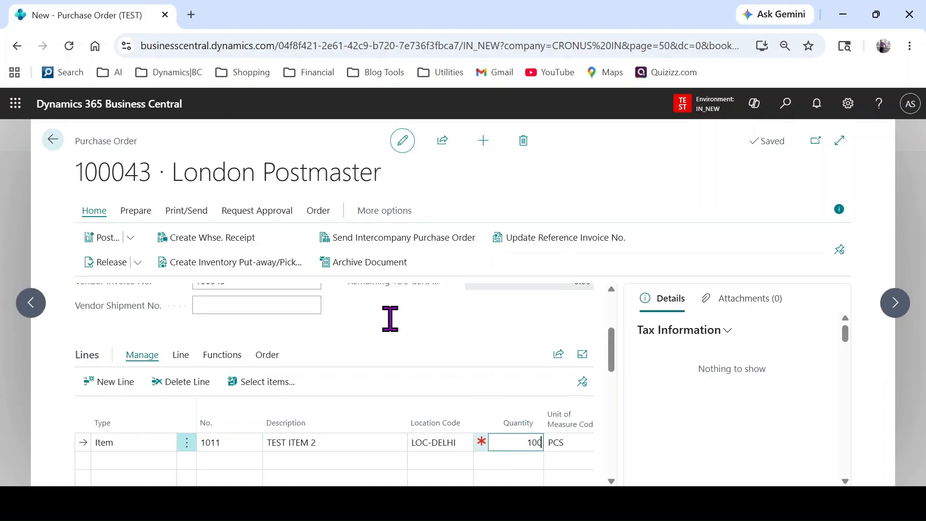
key("Tab")
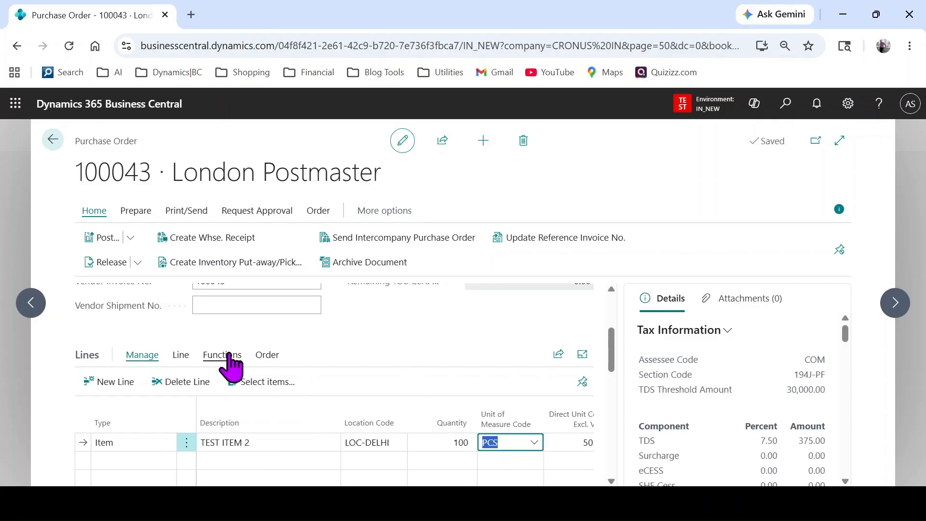
Explode the F-FIXED charge group on the order lines and confirm inserting its freight charge line.
left_click(223, 355)
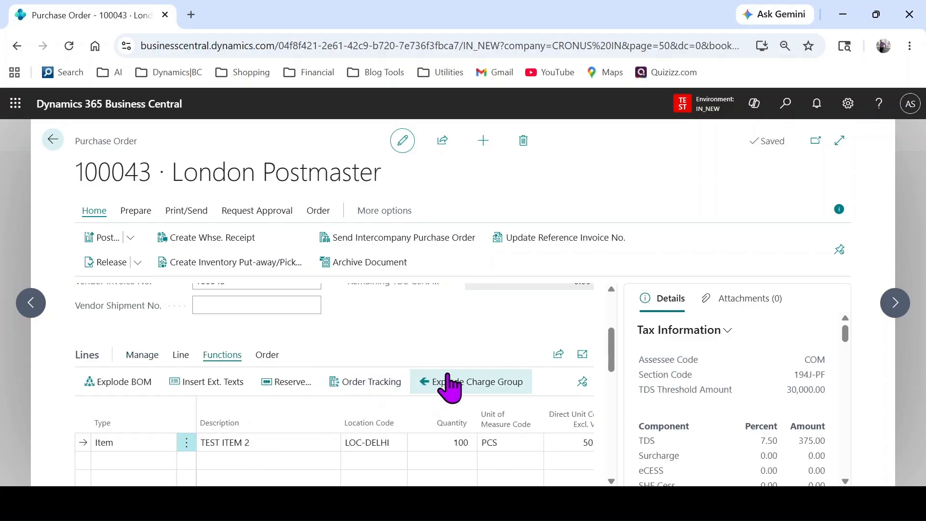
left_click(447, 384)
left_click(511, 340)
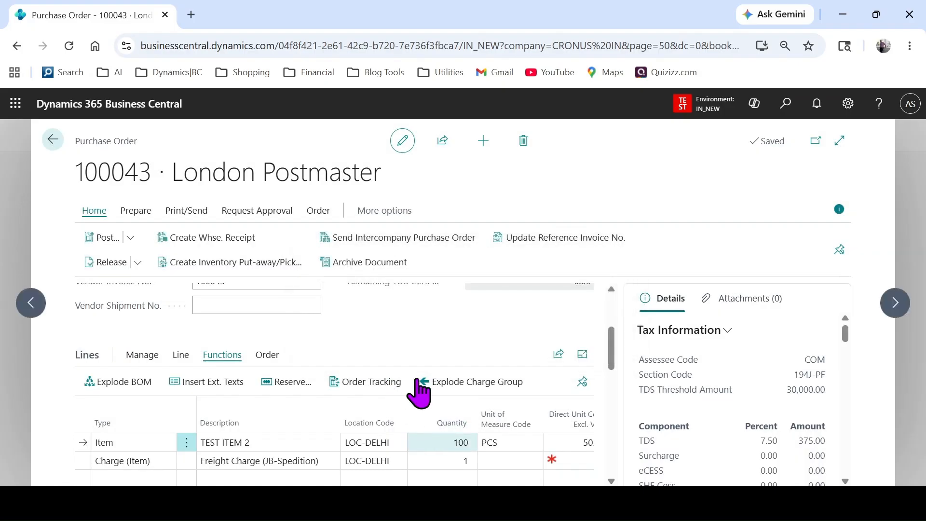
Set the Direct Unit Cost Excl. VAT of the freight Charge (Item) line to 4,500.
scroll(434, 400, "down", 2)
left_click_drag(201, 459, 209, 459)
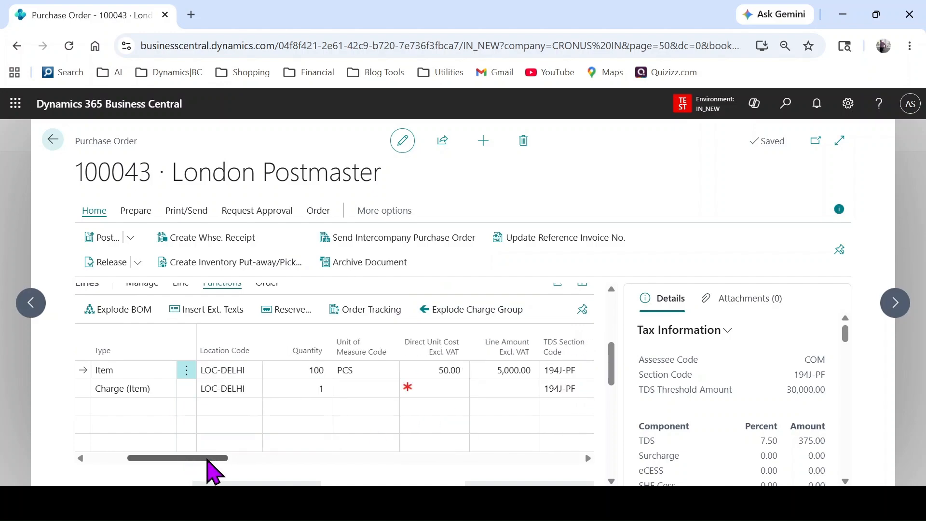
left_click(435, 395)
type("4")
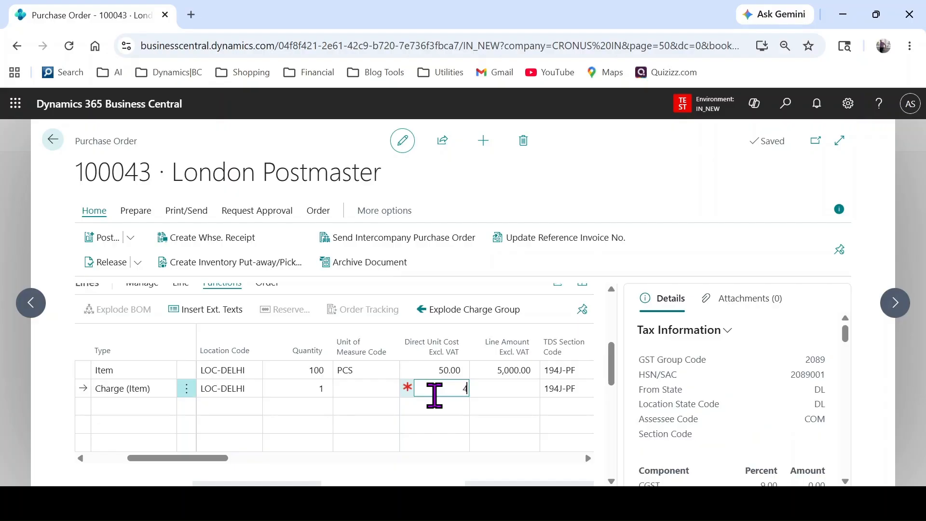
type("5000")
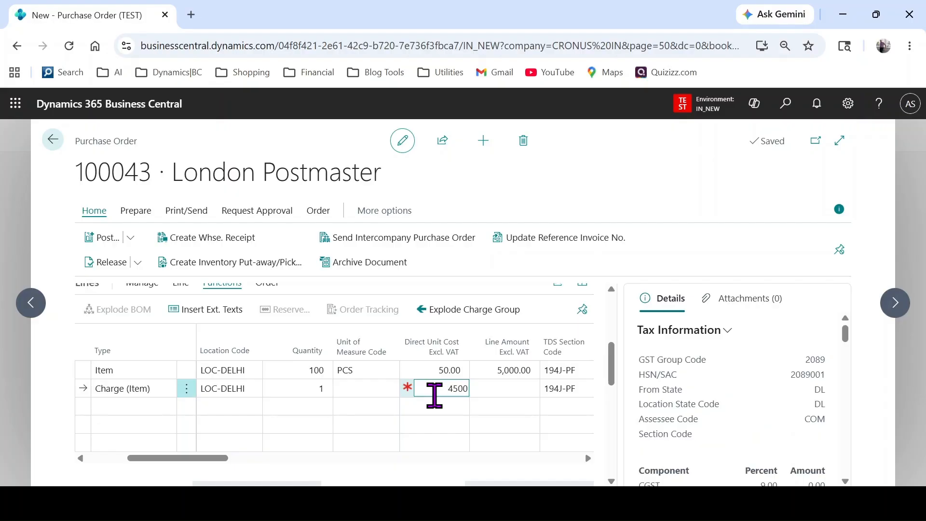
key("Tab")
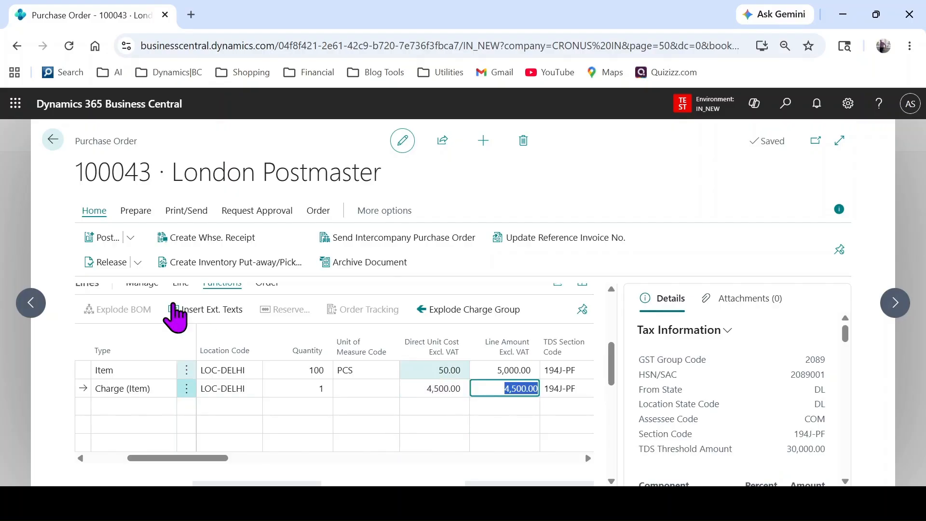
Preview the posting of the London Postmaster order, review its header and lines, and return to the purchase orders list.
left_click(130, 237)
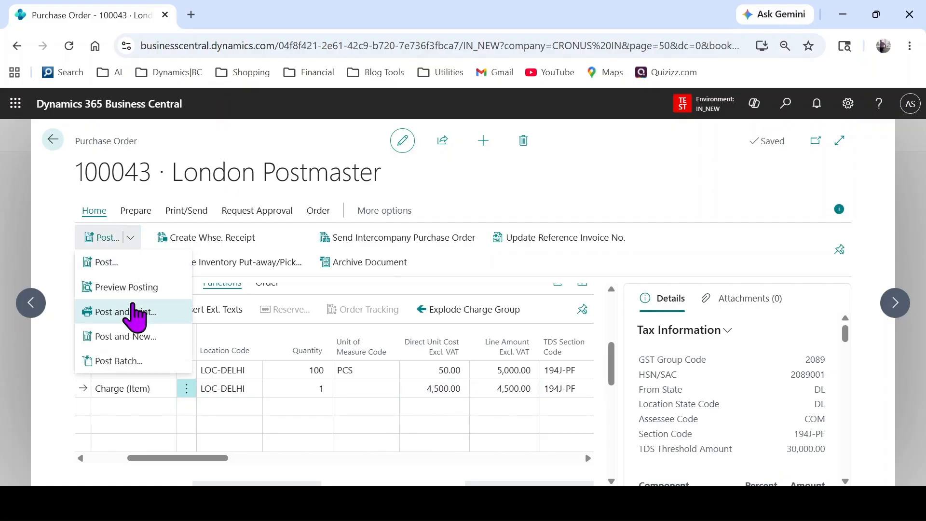
left_click(130, 287)
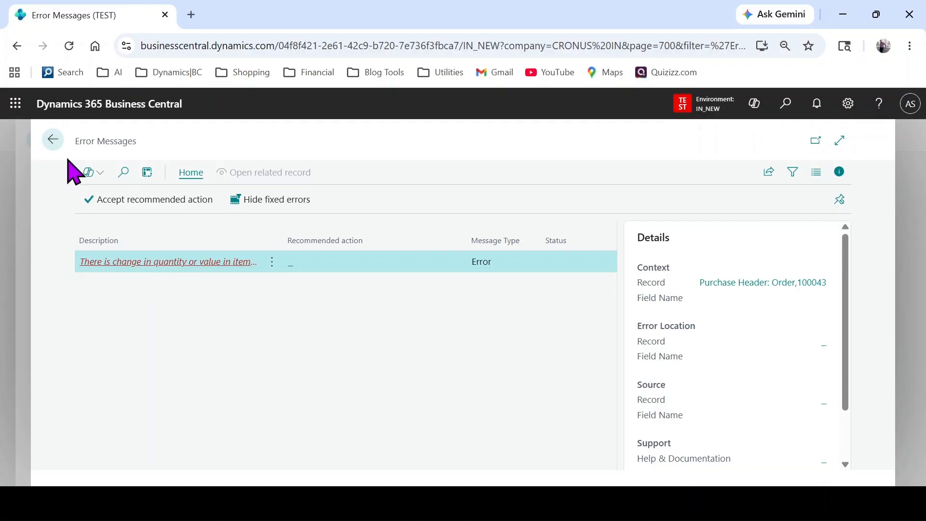
left_click(52, 139)
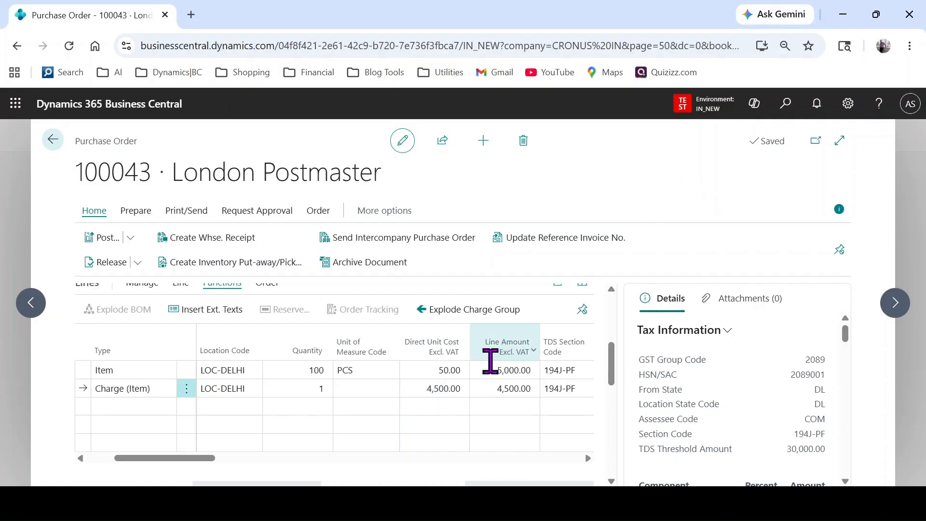
scroll(471, 384, "up", 5)
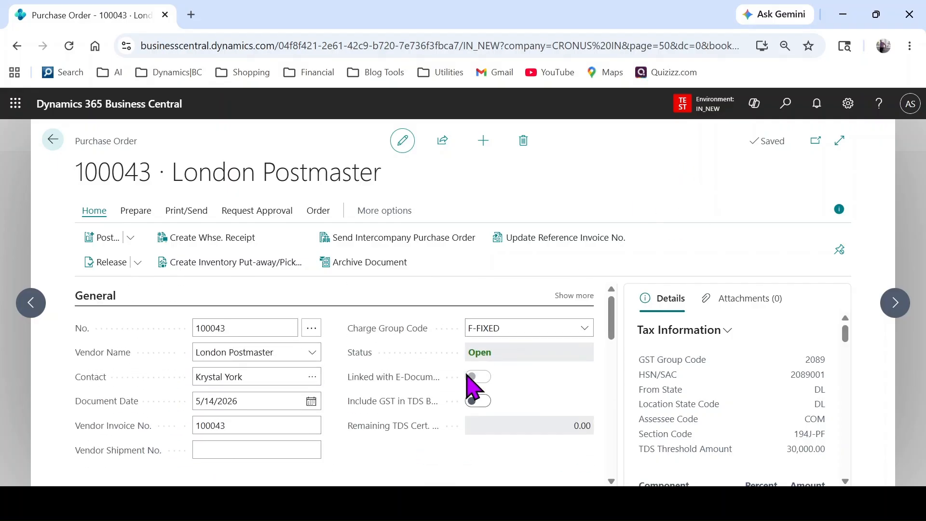
scroll(471, 385, "down", 3)
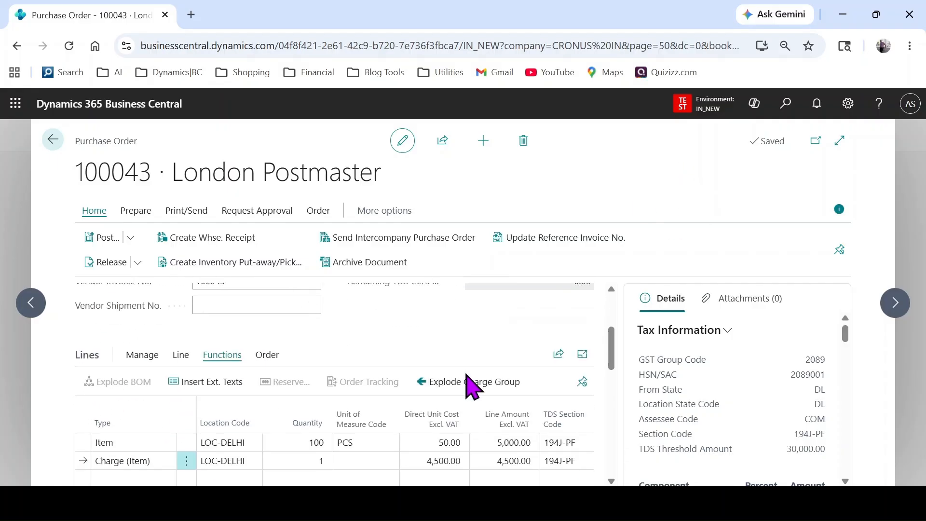
left_click(423, 461)
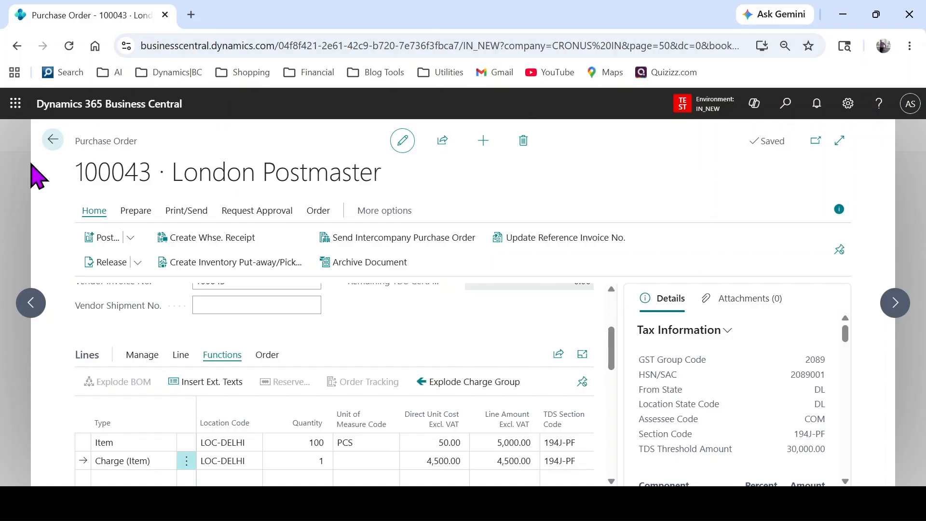
left_click(53, 141)
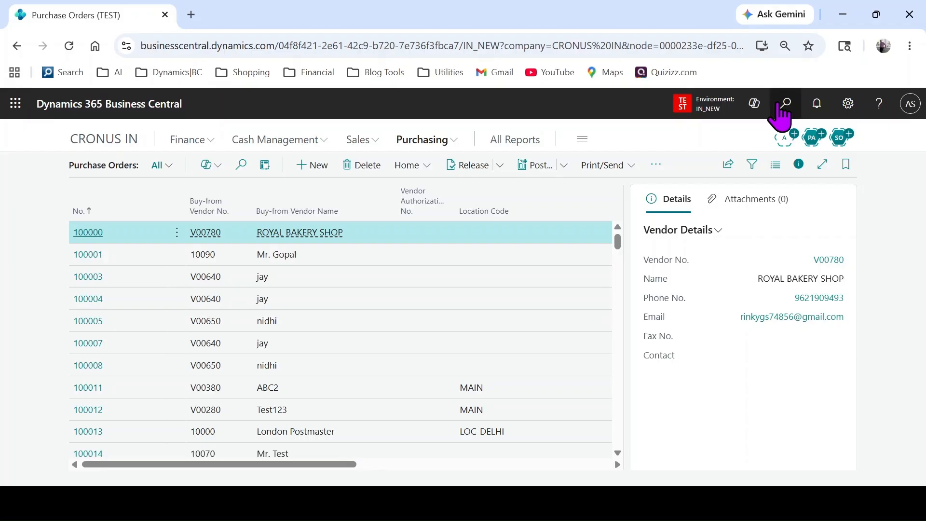
Search for "charge group" and open the Charge Groups list.
left_click(780, 107)
type("charge g")
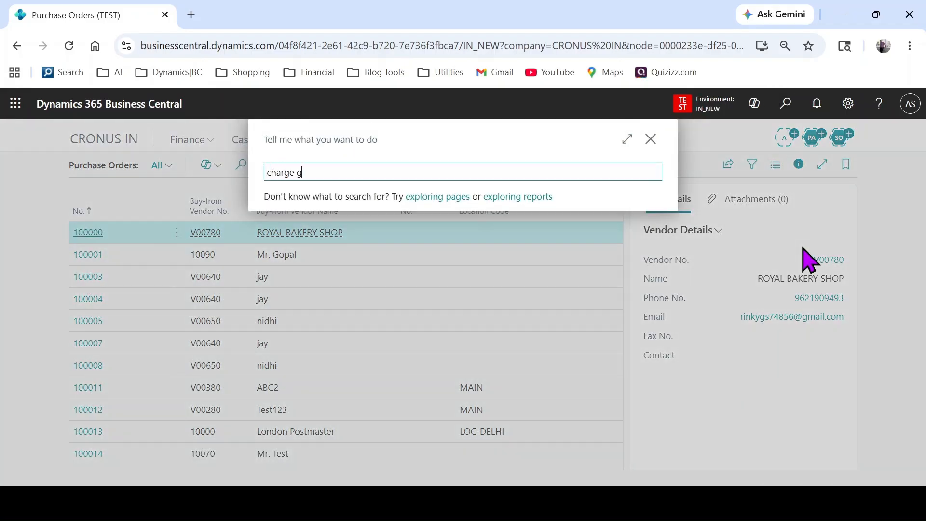
type("roup")
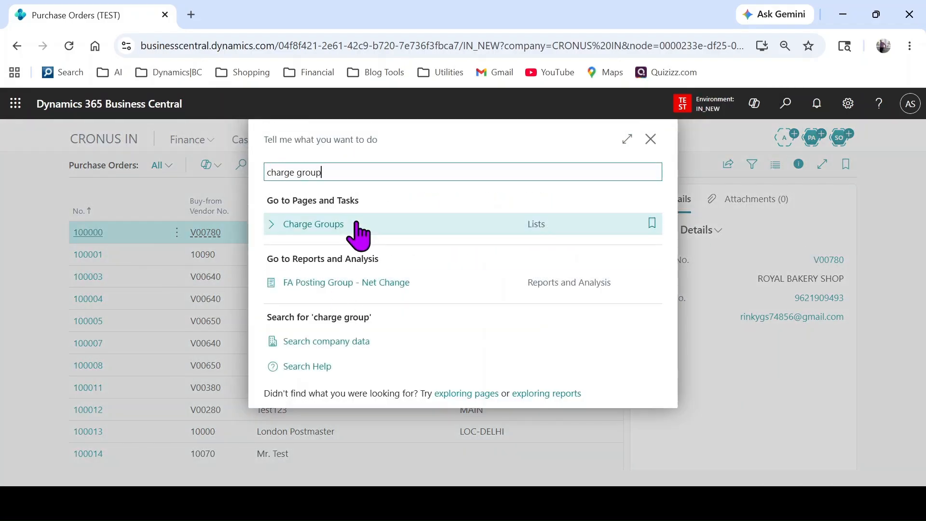
left_click(356, 225)
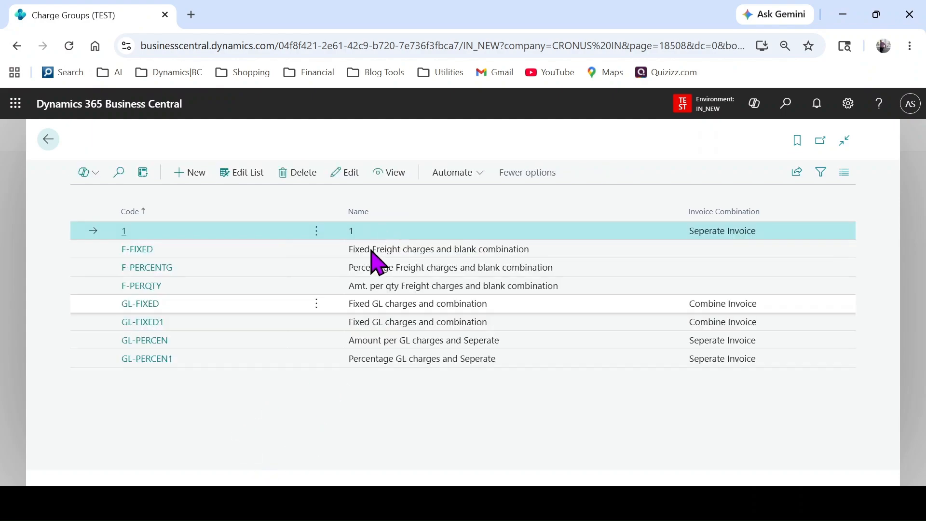
Examine the invoice combination and charge lines on the GL-FIXED1 charge group card and return to the purchase orders list.
left_click(444, 305)
left_click(440, 288)
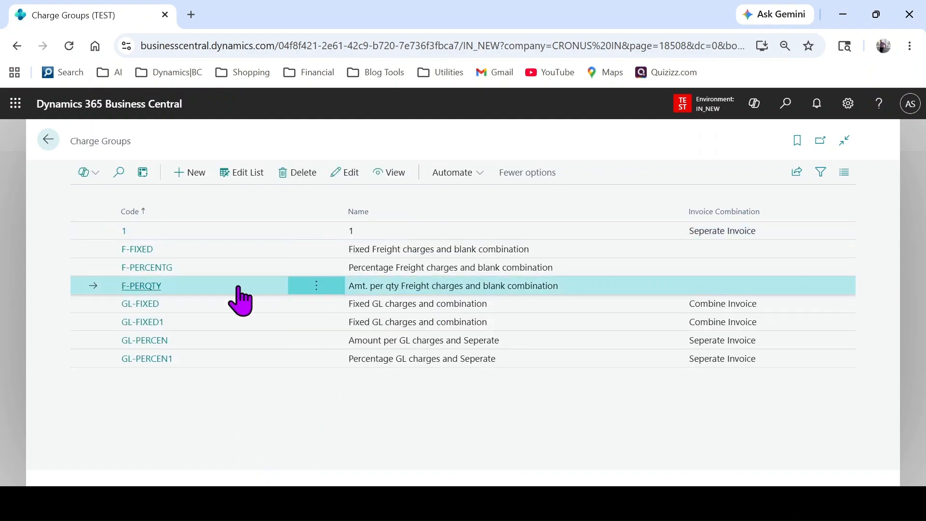
left_click(134, 303)
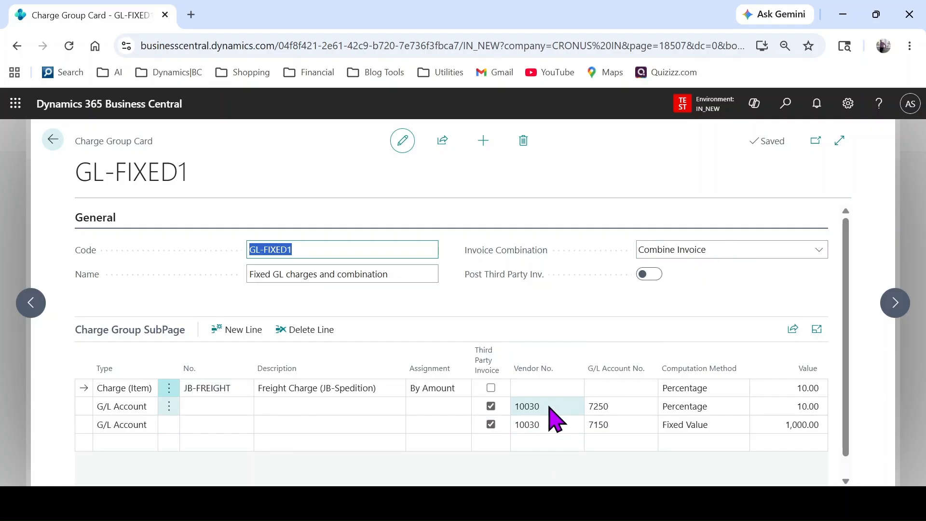
left_click(524, 294)
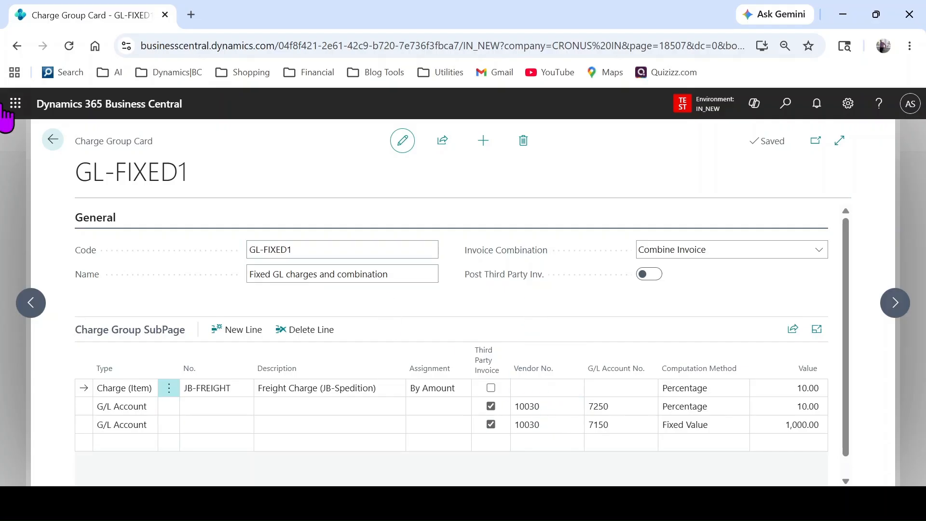
left_click(52, 140)
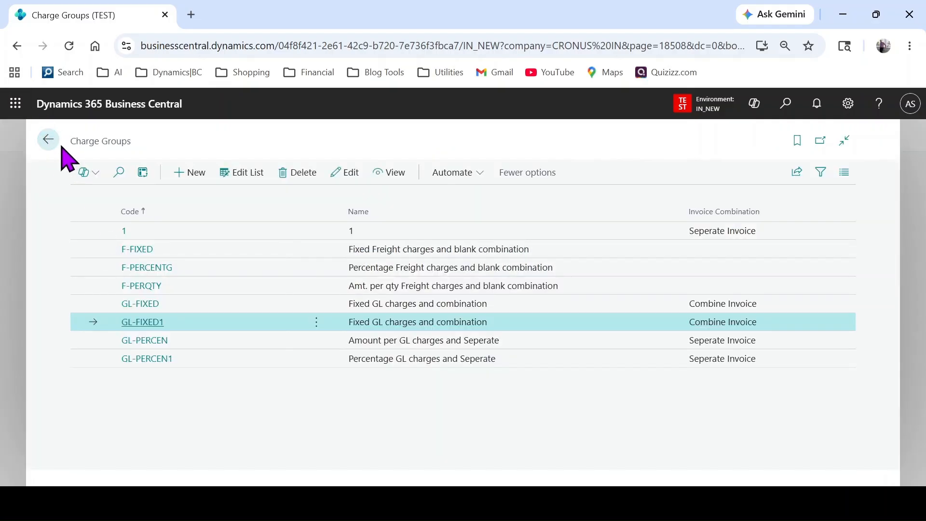
left_click(48, 142)
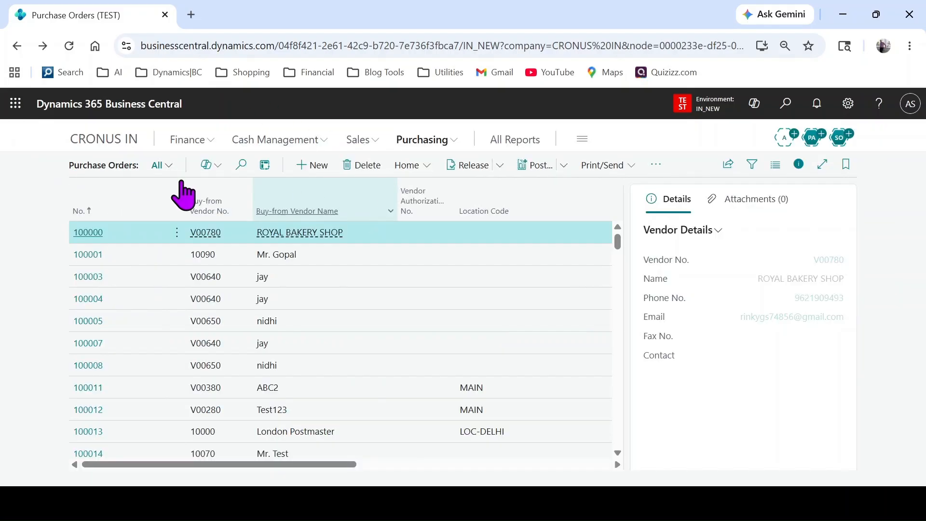
Create a purchase order for London Postmaster with the order's own number as Vendor Invoice No.
left_click(299, 175)
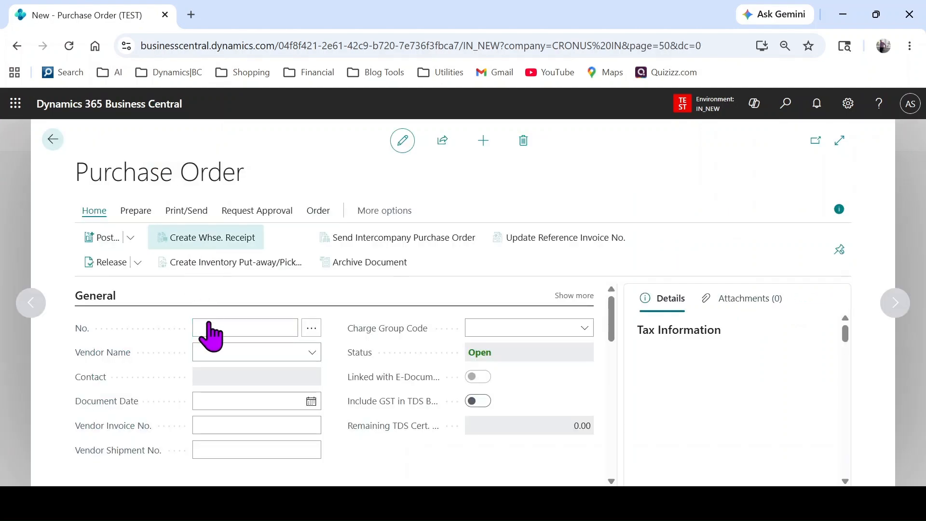
left_click(223, 347)
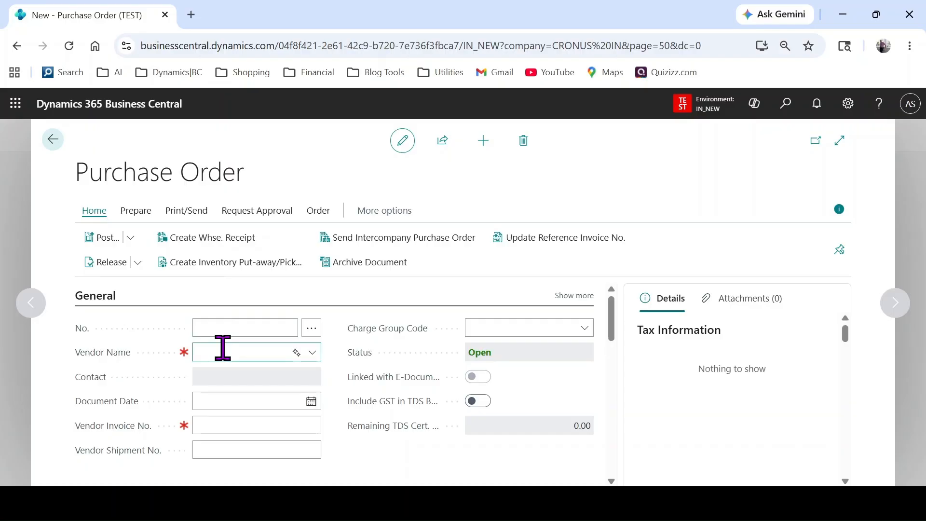
left_click(237, 419)
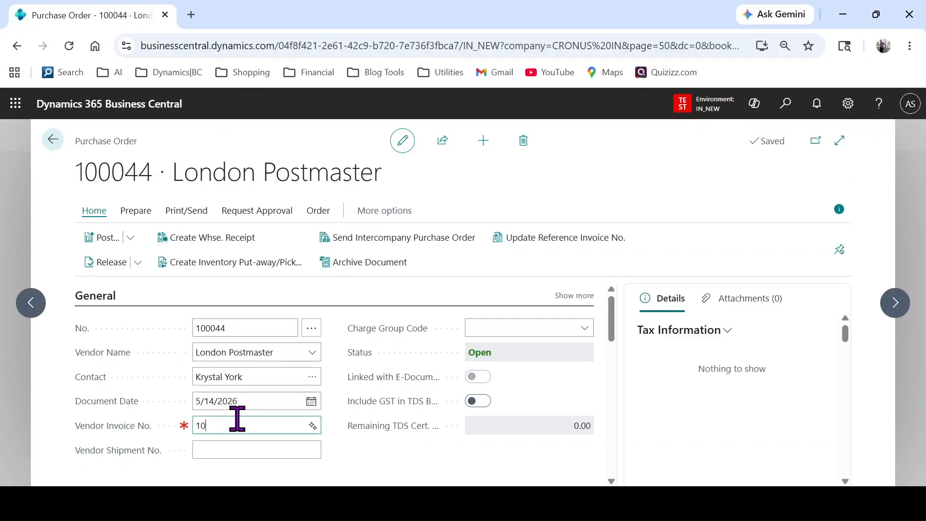
type("100044")
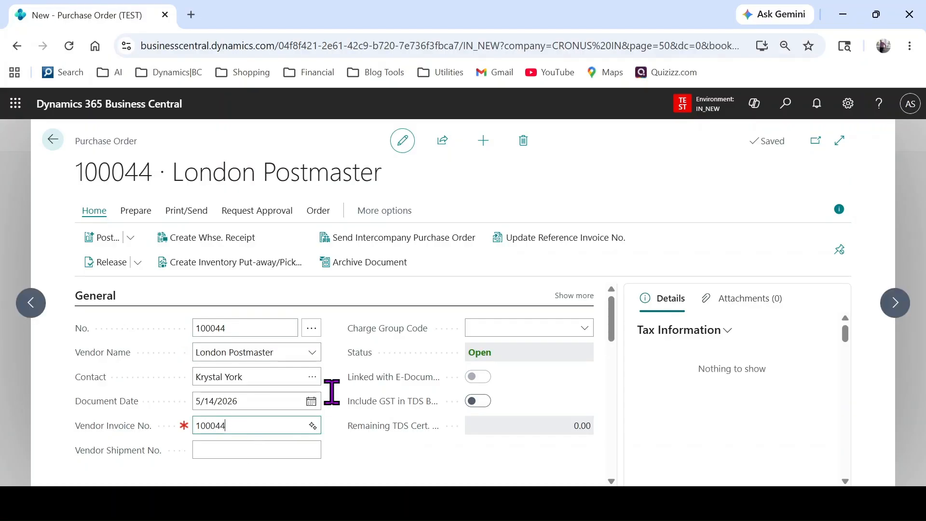
key("Tab")
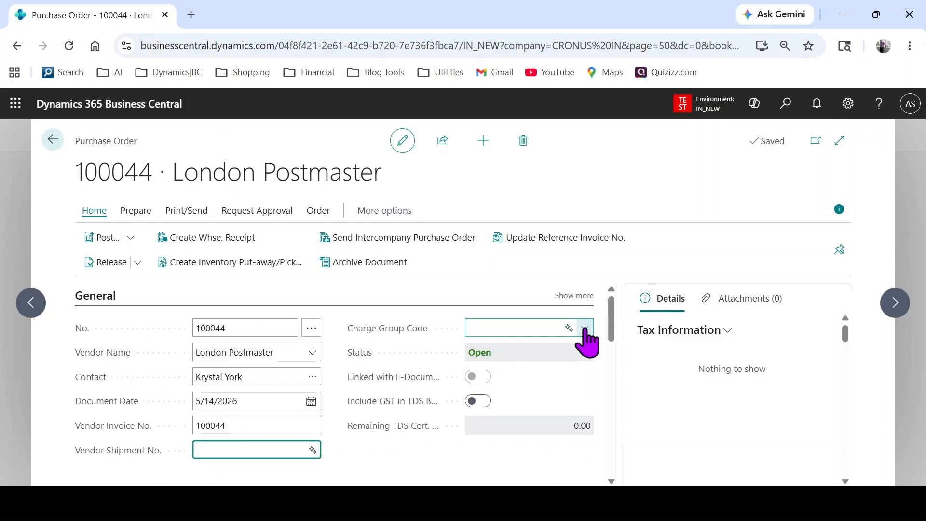
Set the order's Charge Group Code to GL-FIXED1 and review that charge group's card details.
left_click(585, 333)
scroll(636, 278, "down", 1)
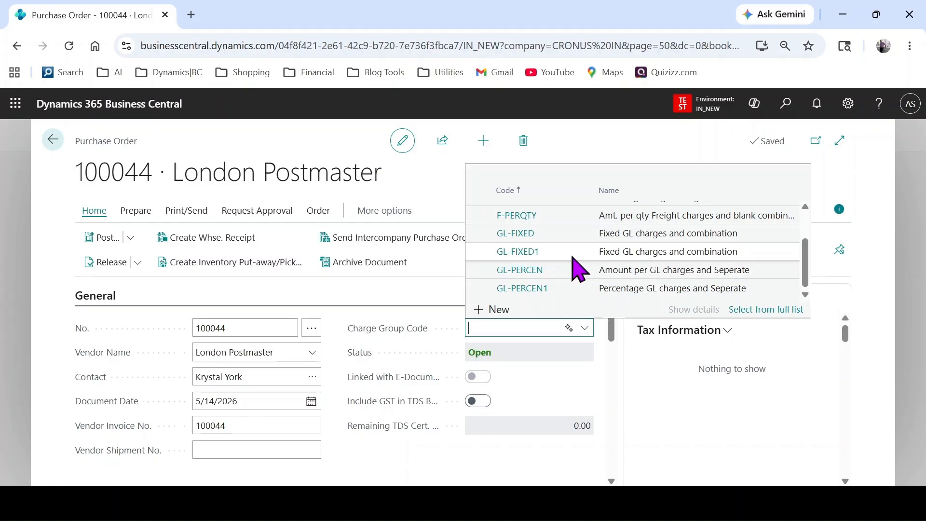
left_click(694, 254)
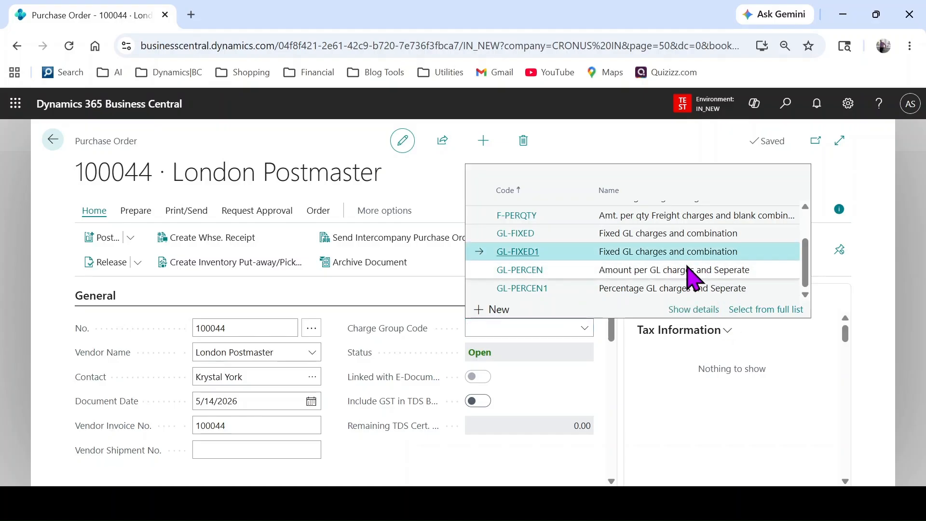
left_click(585, 327)
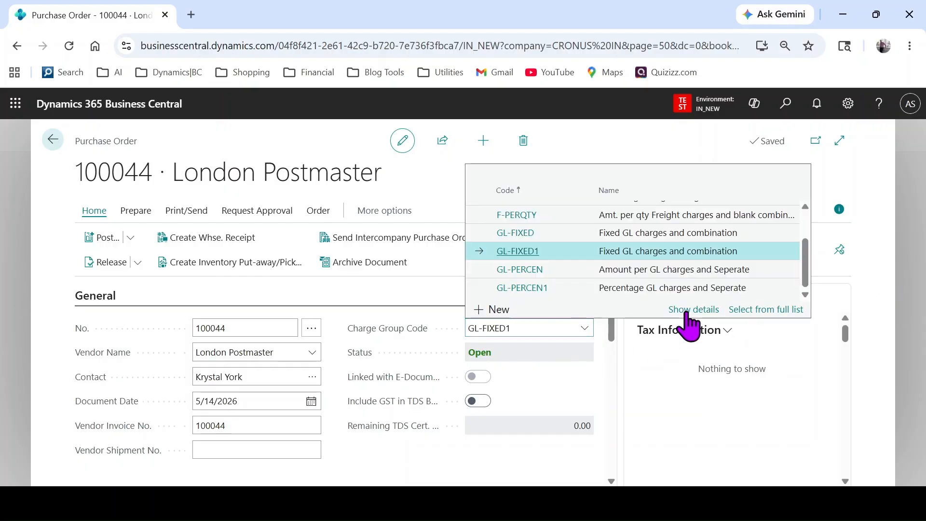
left_click(688, 314)
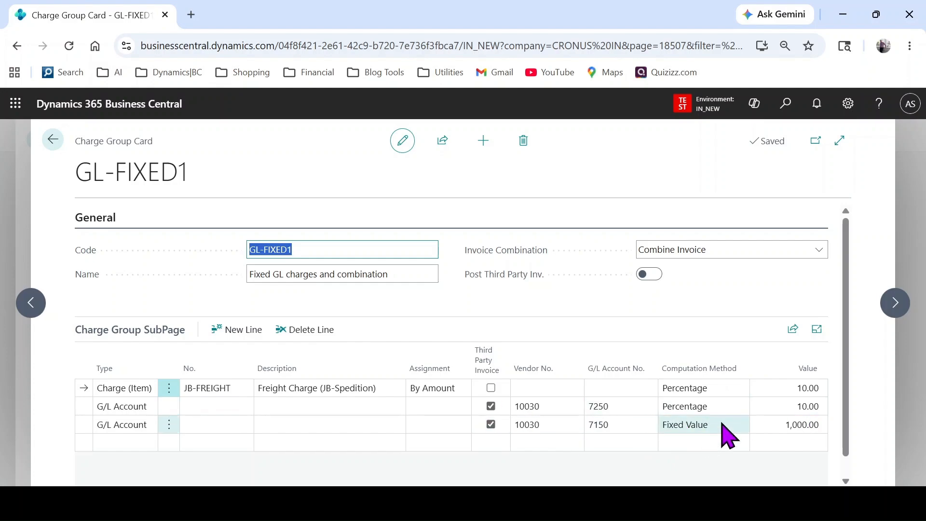
left_click(54, 144)
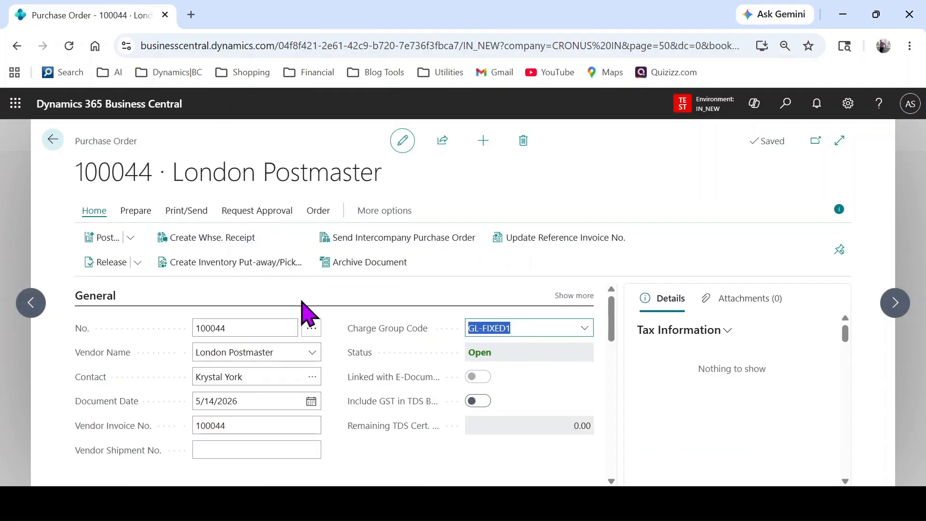
Add item 1010, TEST ITEM 1, to the first order line with a quantity of 50.
scroll(304, 315, "down", 5)
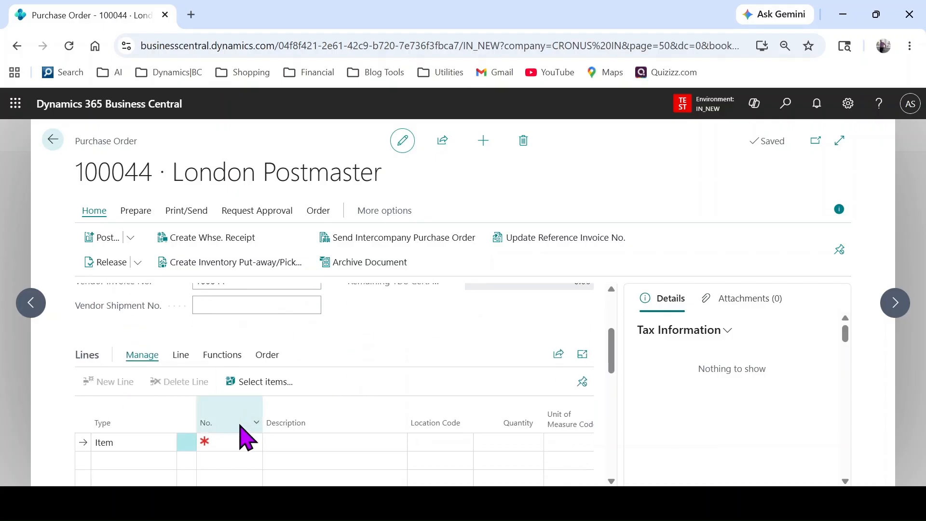
left_click(235, 441)
type("test")
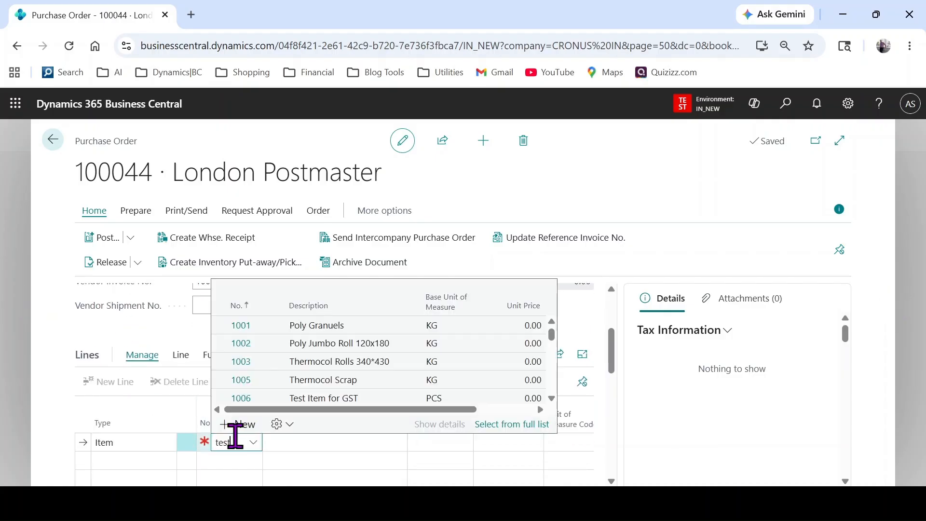
left_click(323, 351)
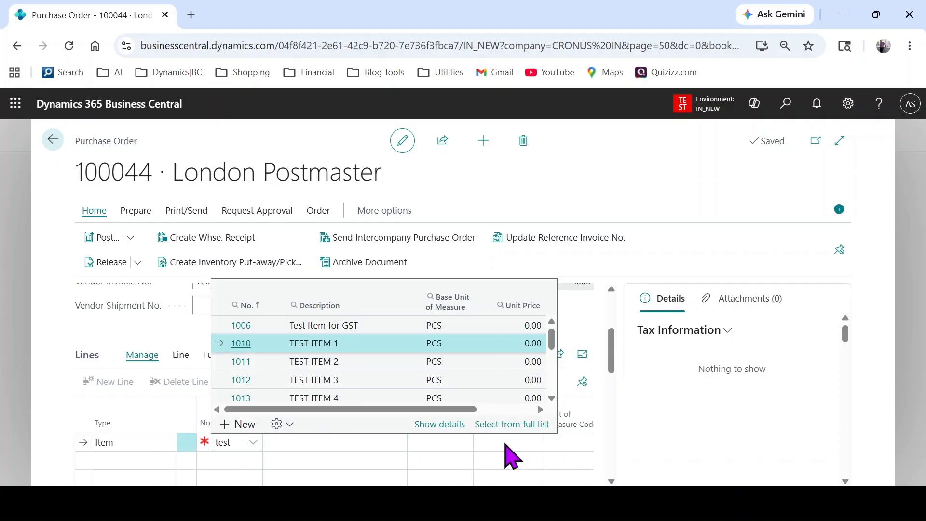
left_click(504, 441)
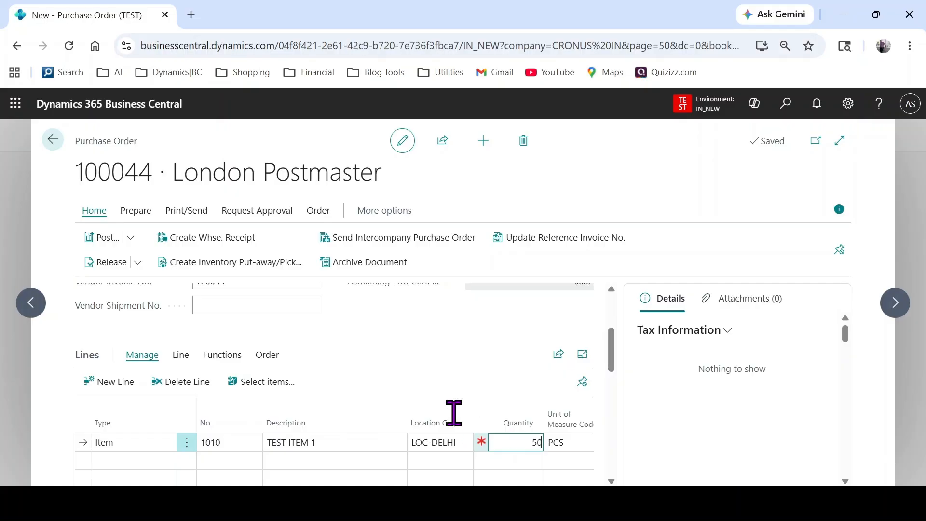
type("50")
key("Tab")
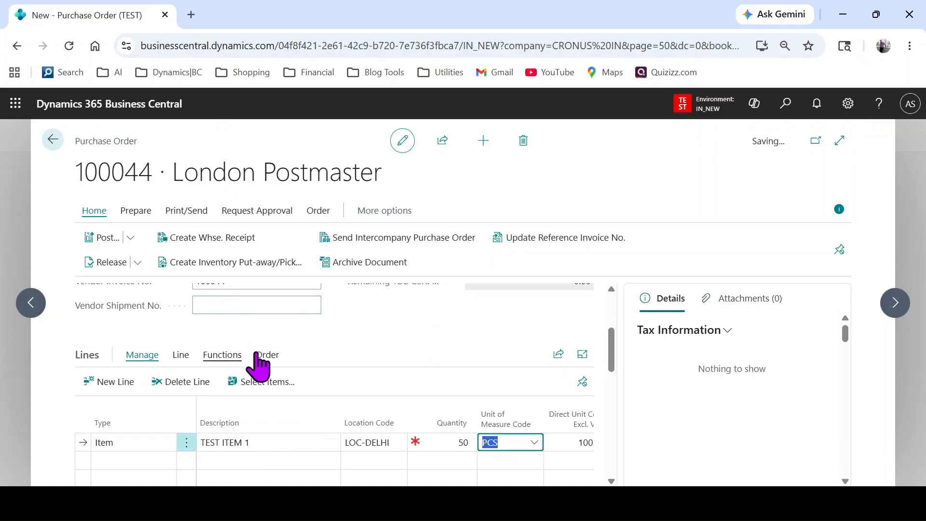
Explode the charge group on the purchase order lines and review the resulting freight charge line alongside the order's Charge Group Code.
left_click(225, 358)
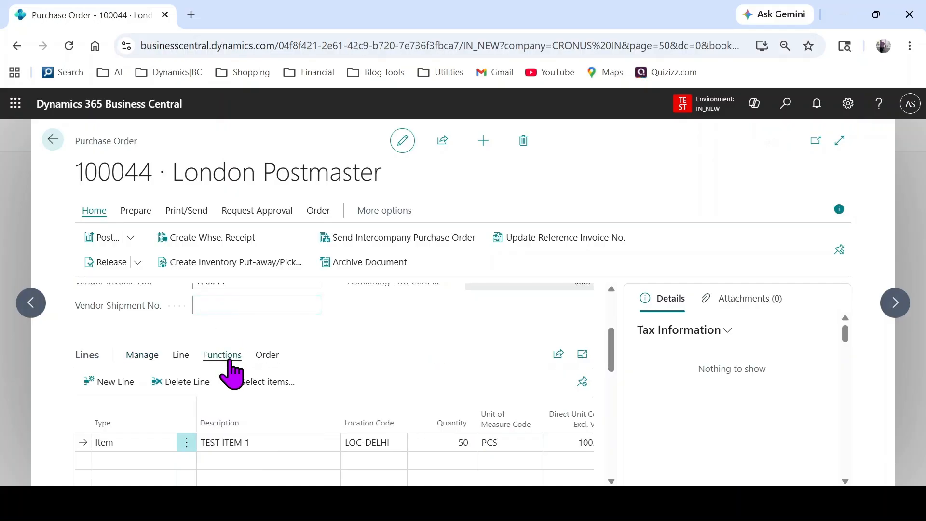
left_click(466, 386)
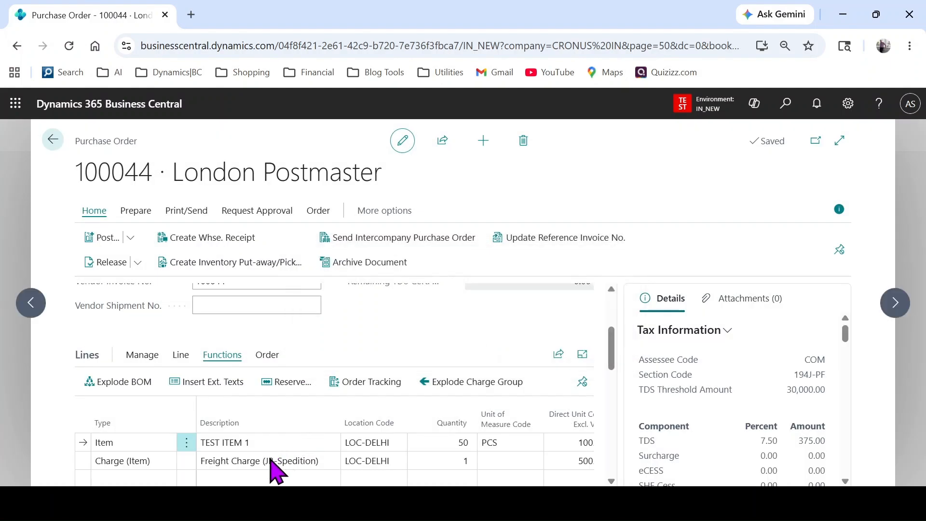
left_click(270, 459)
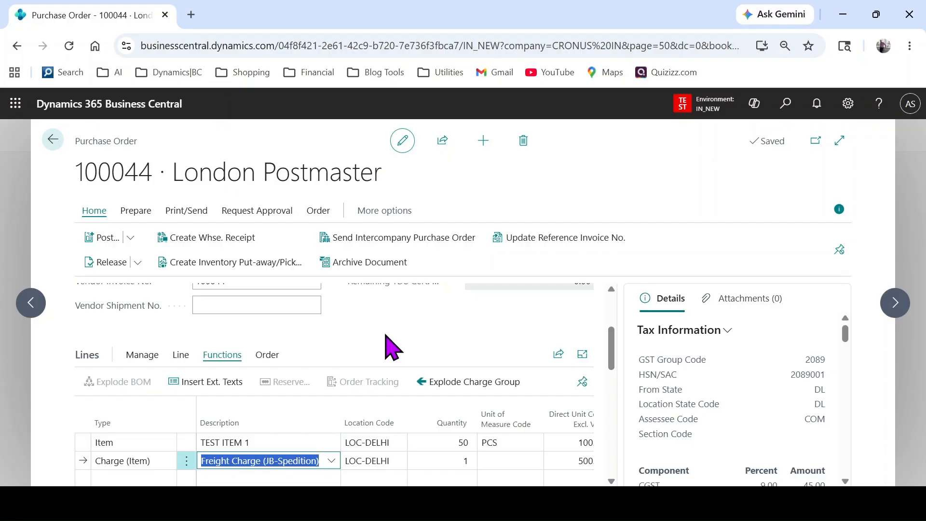
scroll(391, 348, "up", 3)
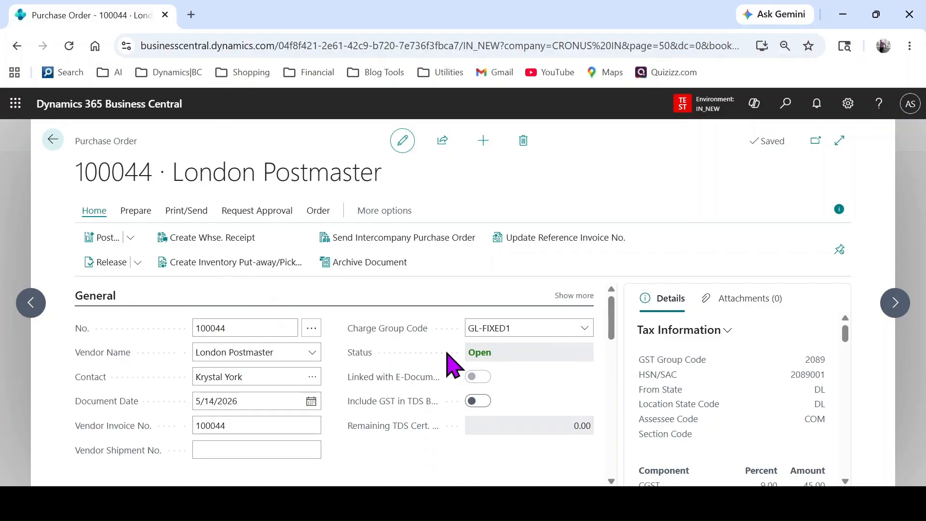
scroll(451, 366, "down", 3)
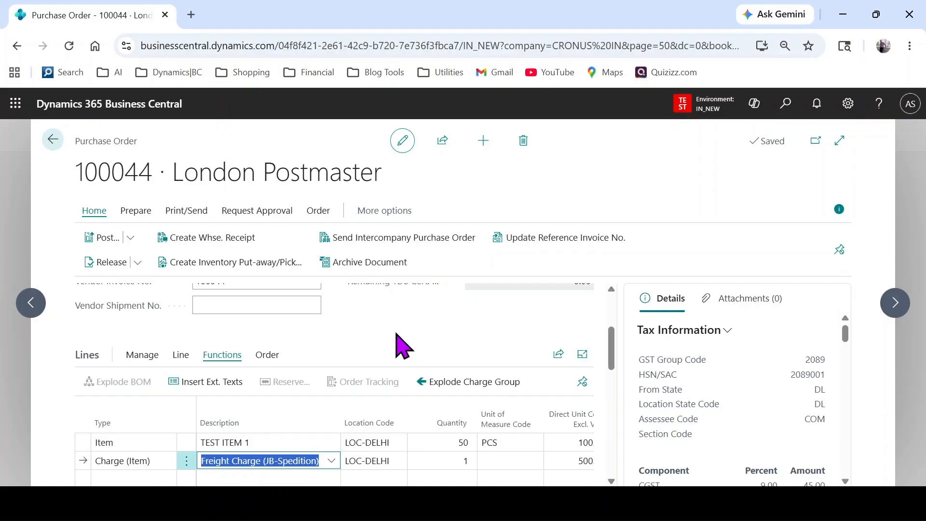
scroll(402, 343, "down", 2)
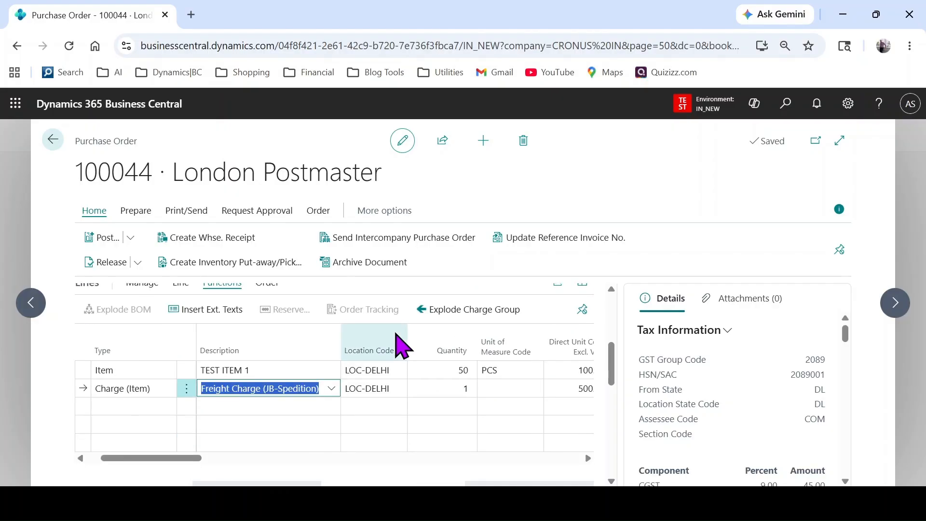
mouse_move(402, 343)
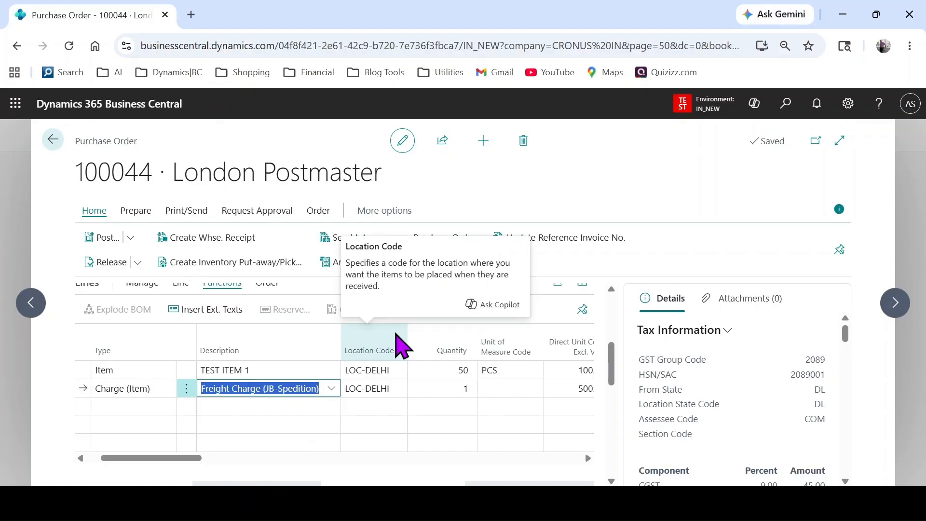
Post the purchase order with Receive and Invoice, declining to open the posted invoice.
left_click(103, 243)
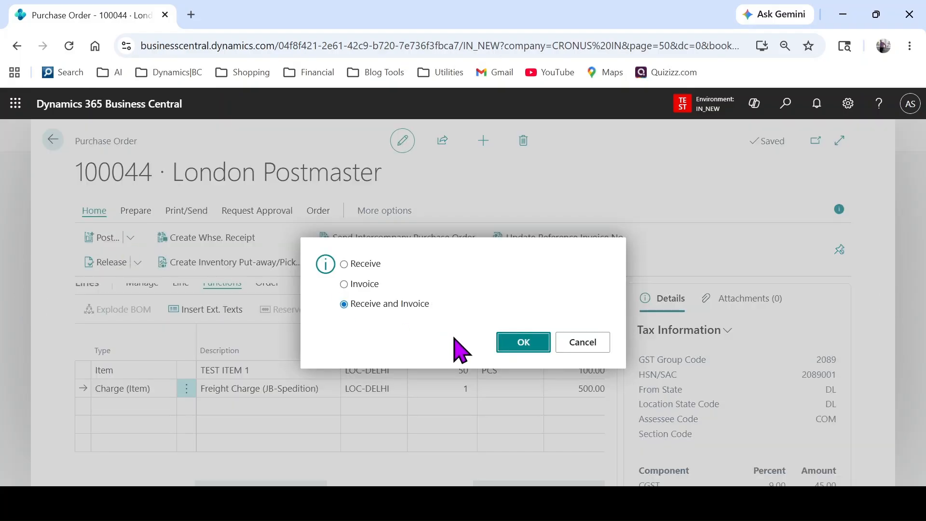
left_click(511, 342)
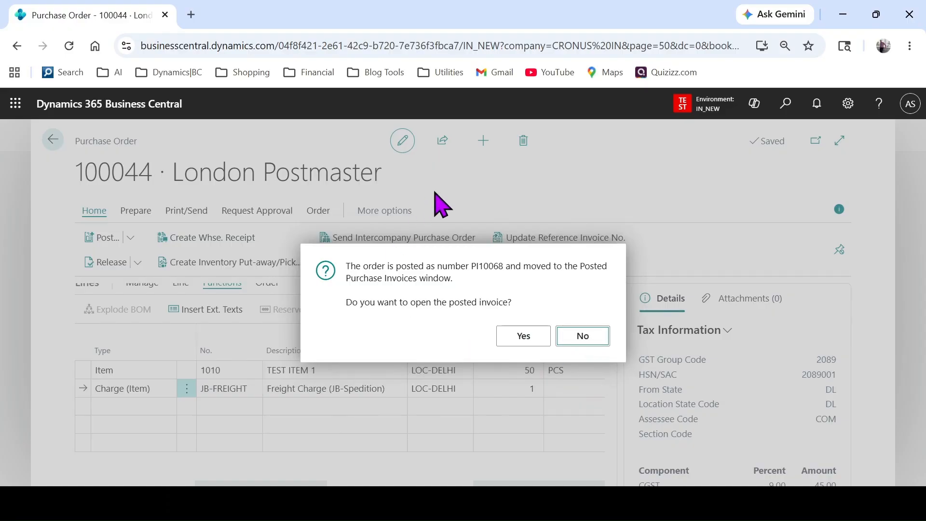
key("Return")
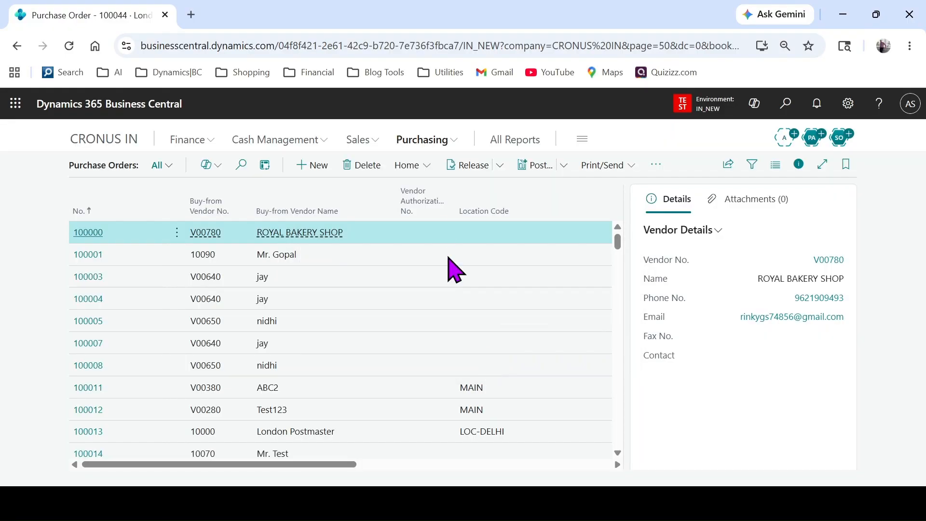
Search the Purchase Invoices list for "makhi" and open the Makhiza Trading Company invoice that has no Vendor Invoice No.
left_click(420, 141)
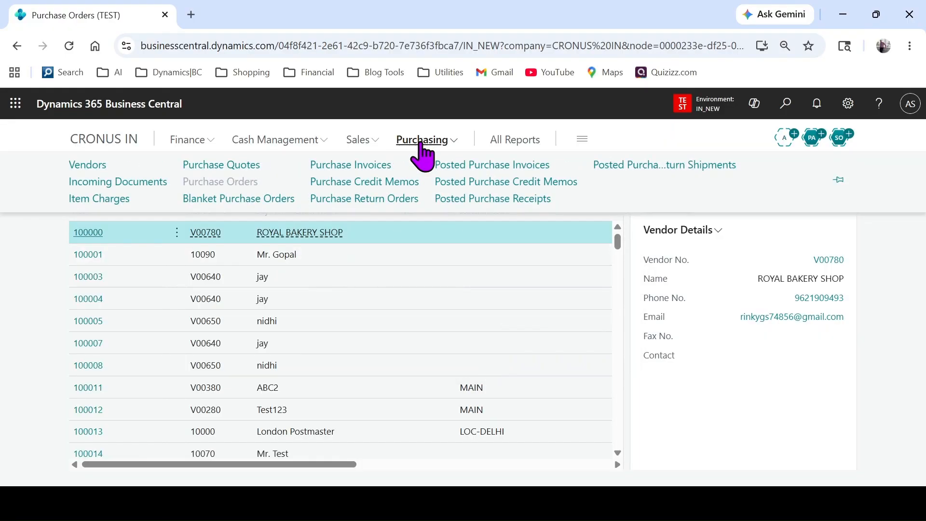
left_click(343, 182)
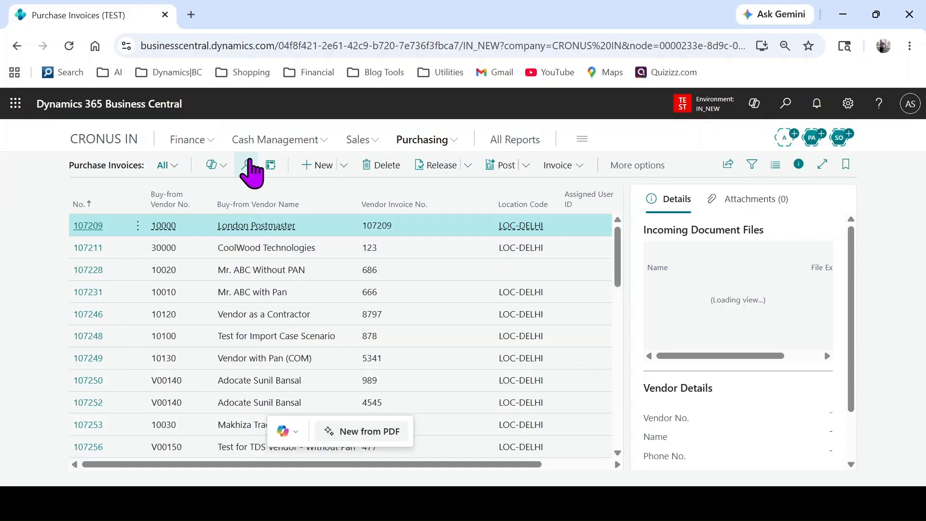
left_click(246, 165)
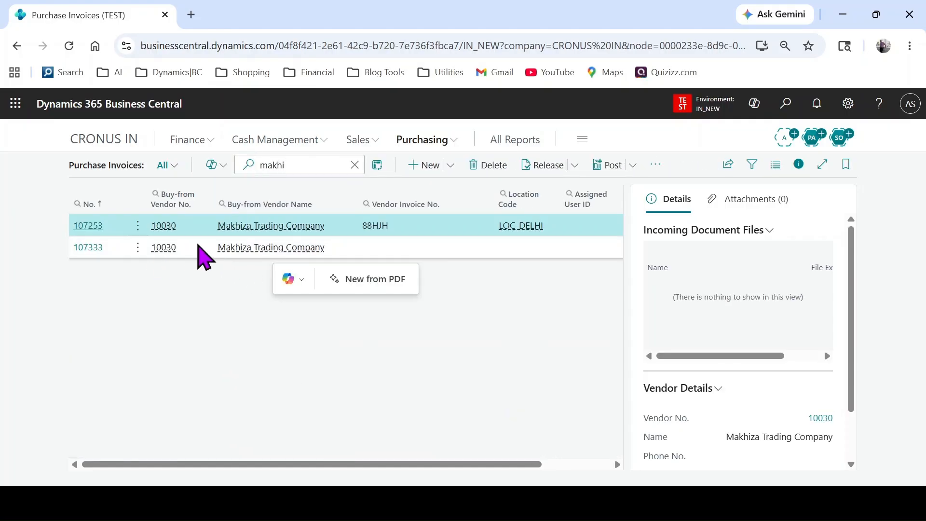
left_click(95, 254)
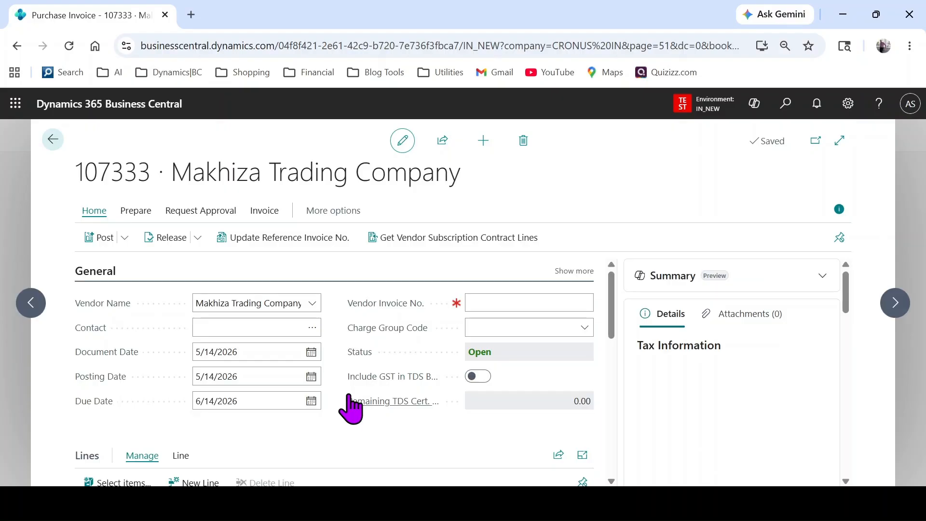
Examine the accounts, quantities and direct unit costs on the third-party invoice's G/L Account lines.
scroll(337, 407, "down", 5)
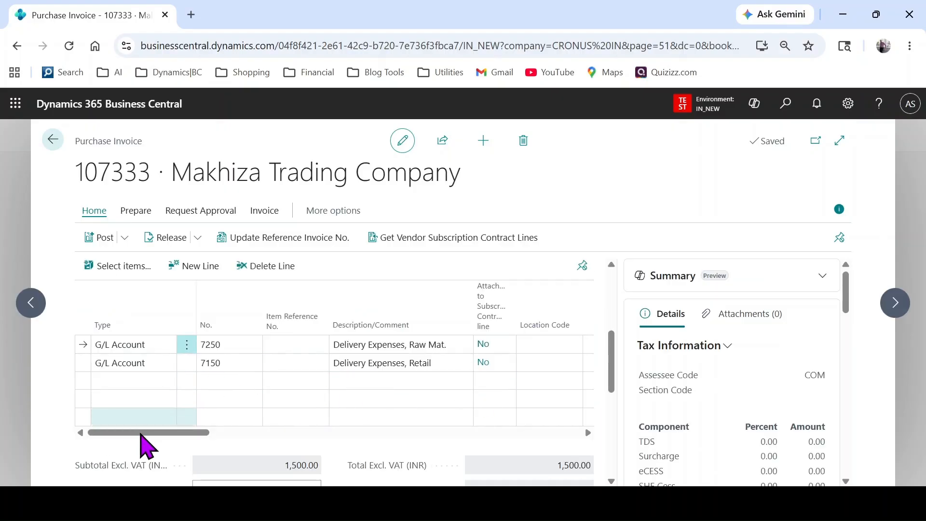
left_click_drag(166, 433, 251, 442)
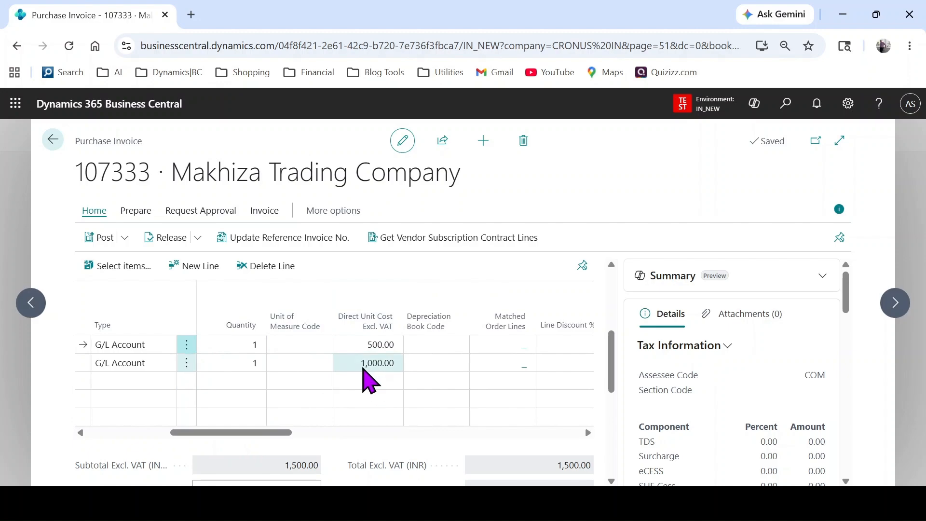
left_click_drag(263, 433, 63, 432)
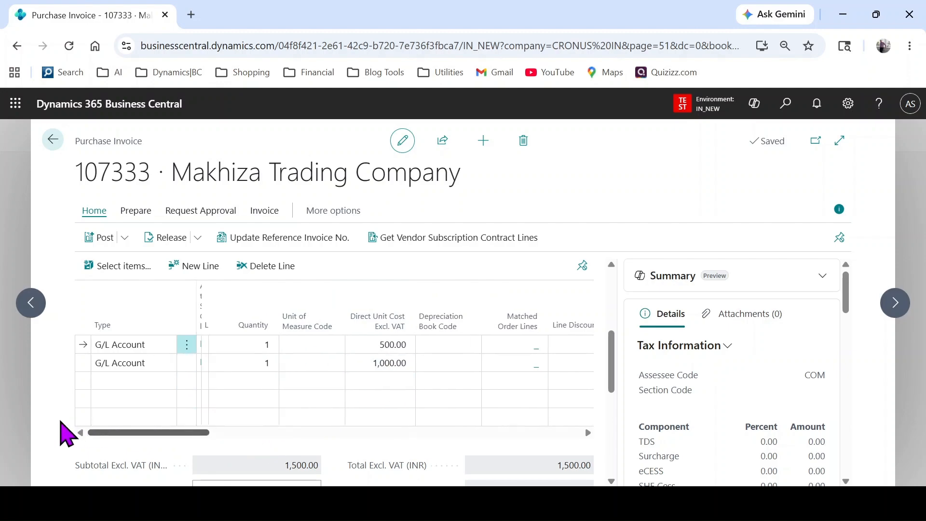
Enter the invoice's own number as Vendor Invoice No. and recheck its header and G/L Account lines.
scroll(355, 392, "up", 5)
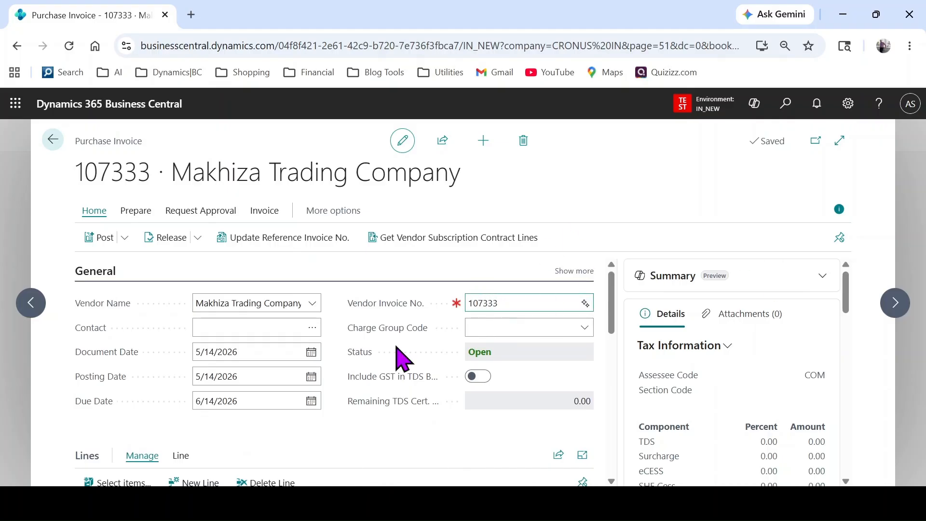
scroll(285, 376, "down", 3)
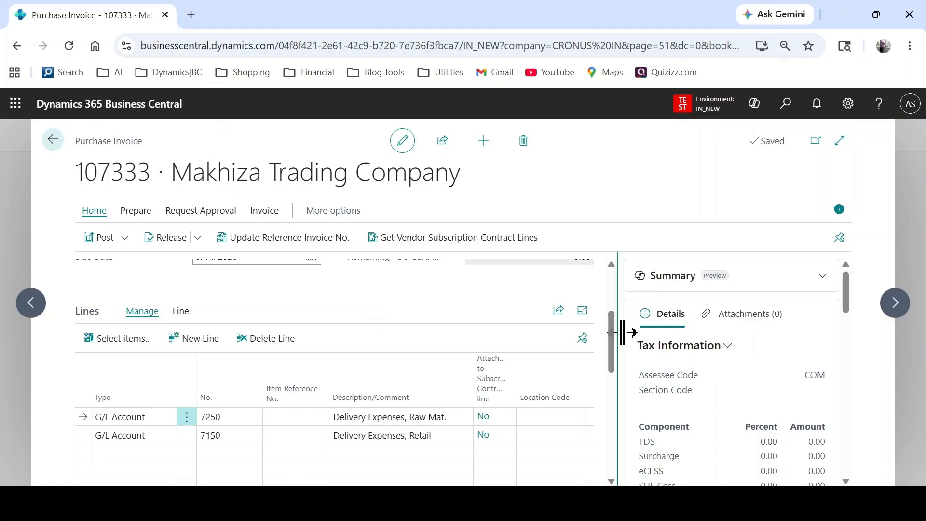
scroll(733, 424, "down", 3)
scroll(723, 415, "up", 3)
scroll(371, 338, "up", 2)
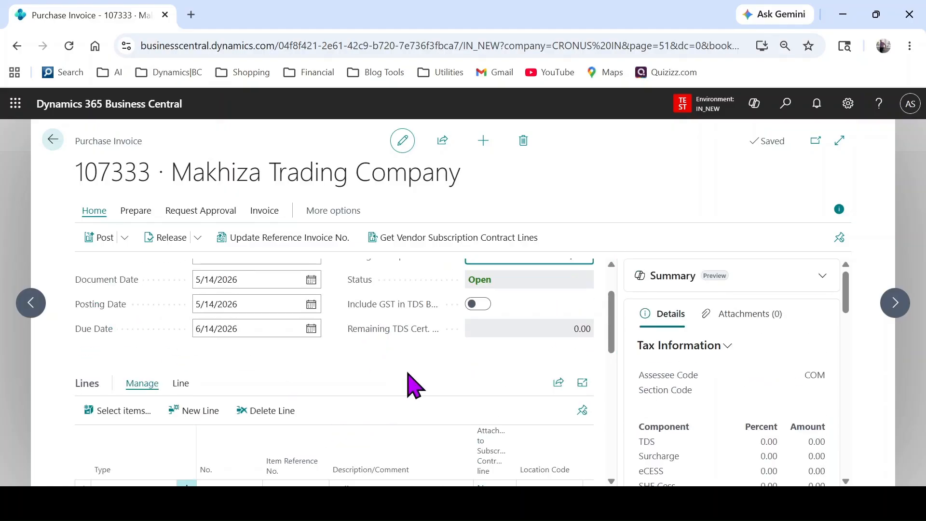
scroll(409, 372, "down", 1)
scroll(412, 374, "up", 2)
scroll(408, 377, "down", 3)
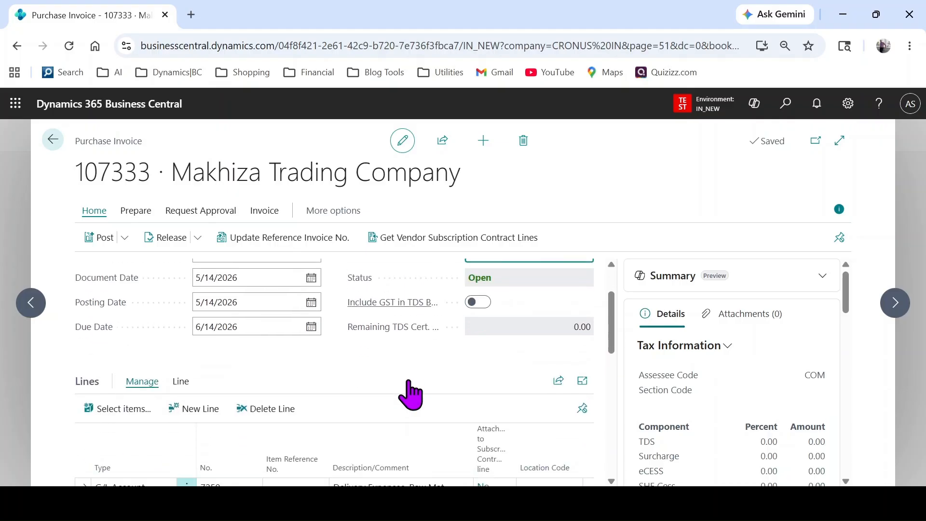
scroll(466, 347, "down", 2)
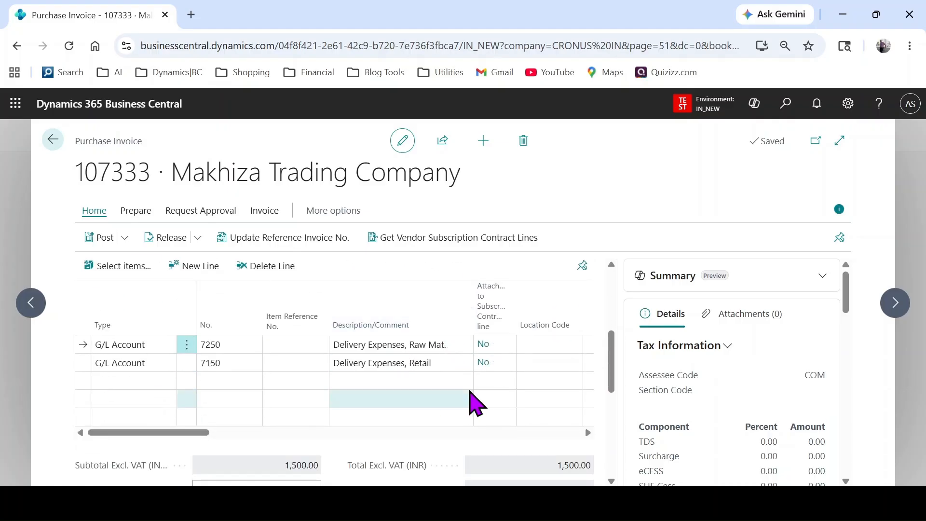
scroll(407, 393, "up", 3)
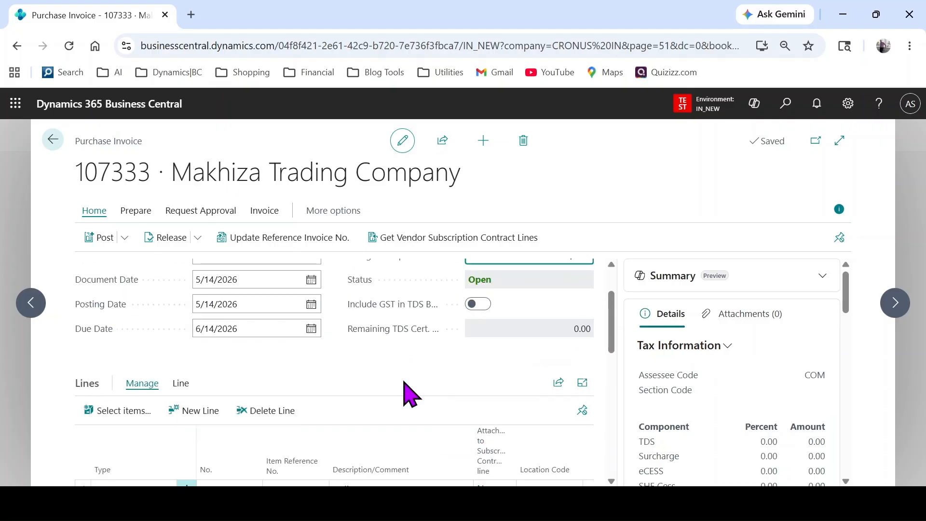
Post the Makhiza Trading Company purchase invoice, declining to open the posted document.
left_click(103, 240)
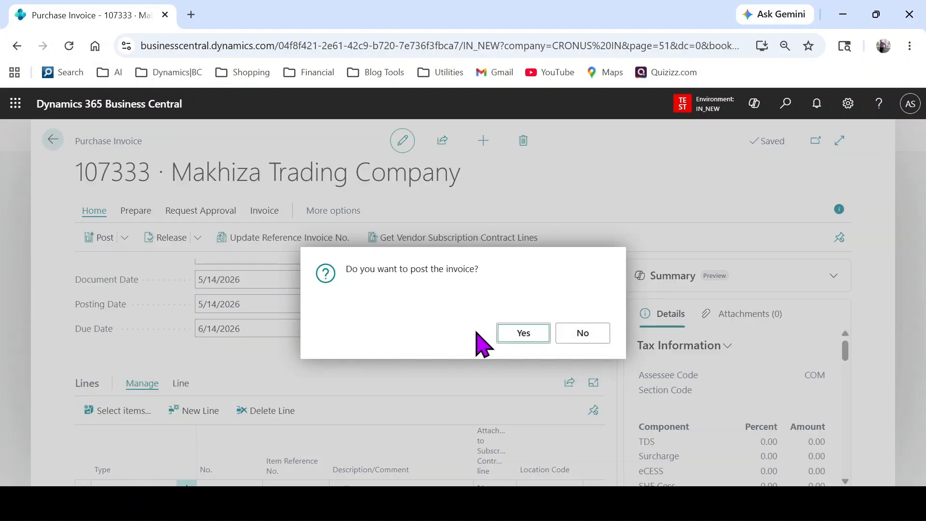
left_click(517, 335)
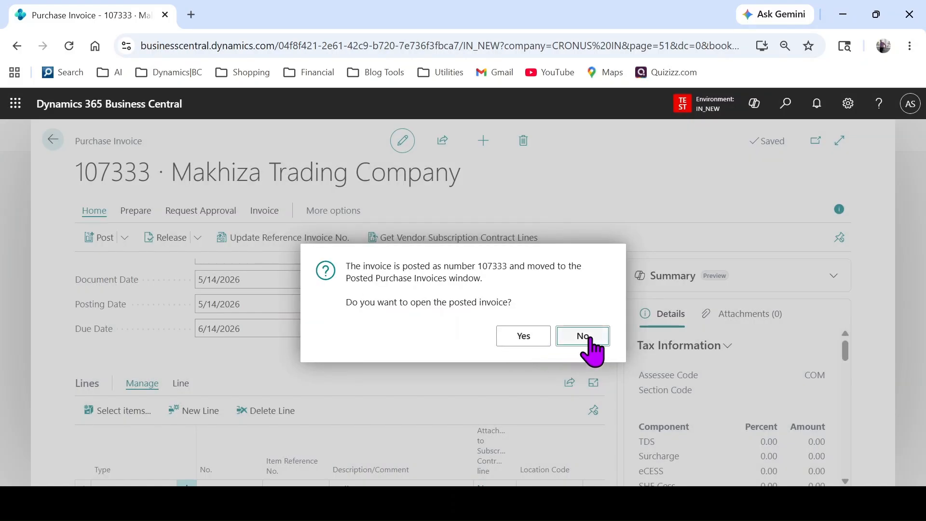
left_click(585, 338)
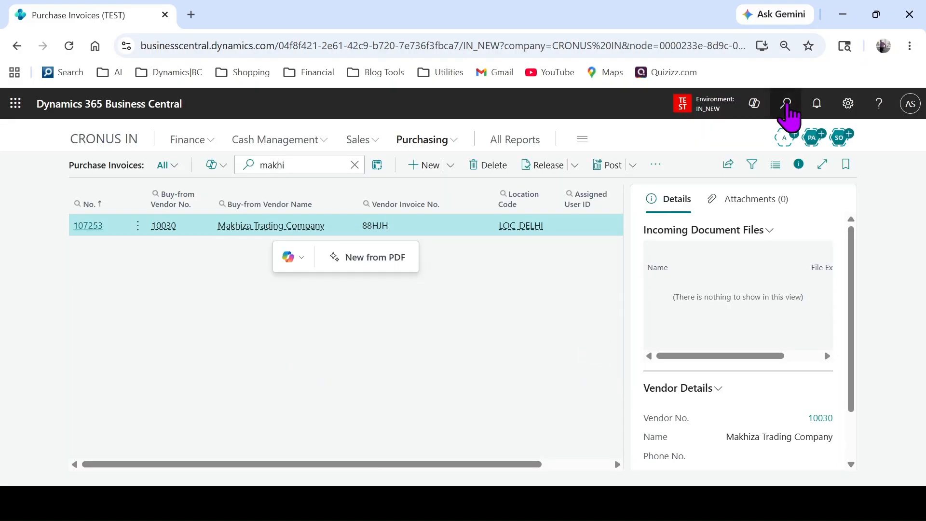
Find the Charge Groups list and review the Invoice Combination and charge lines on the GL-FIXED1 card.
key("alt+q")
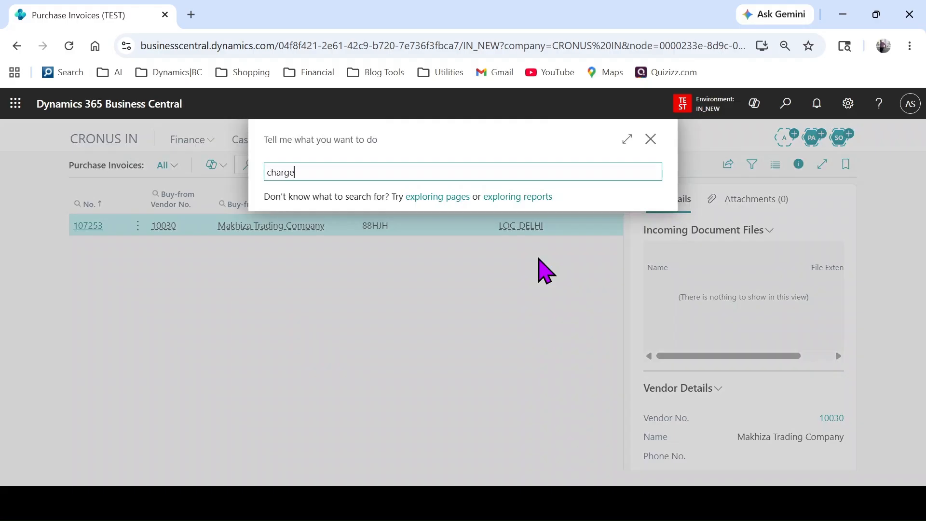
type("charge grup")
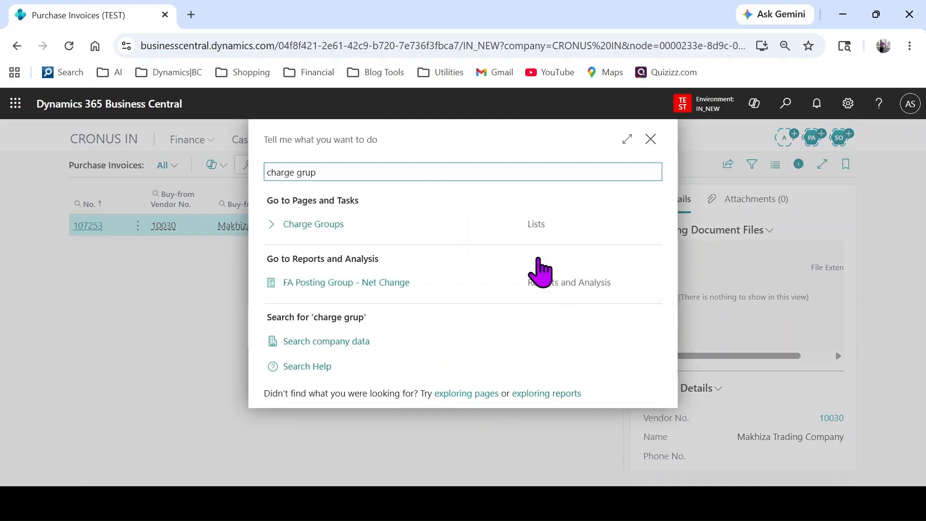
left_click(327, 225)
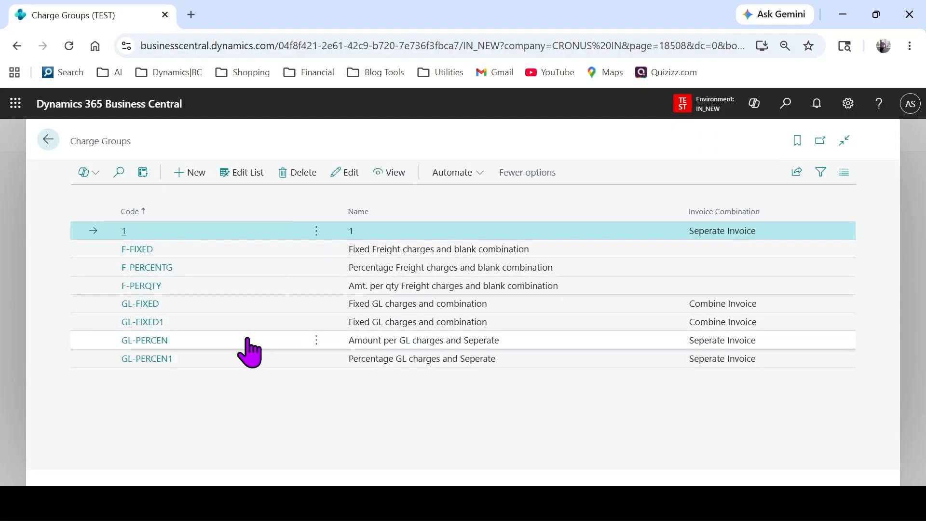
left_click(143, 322)
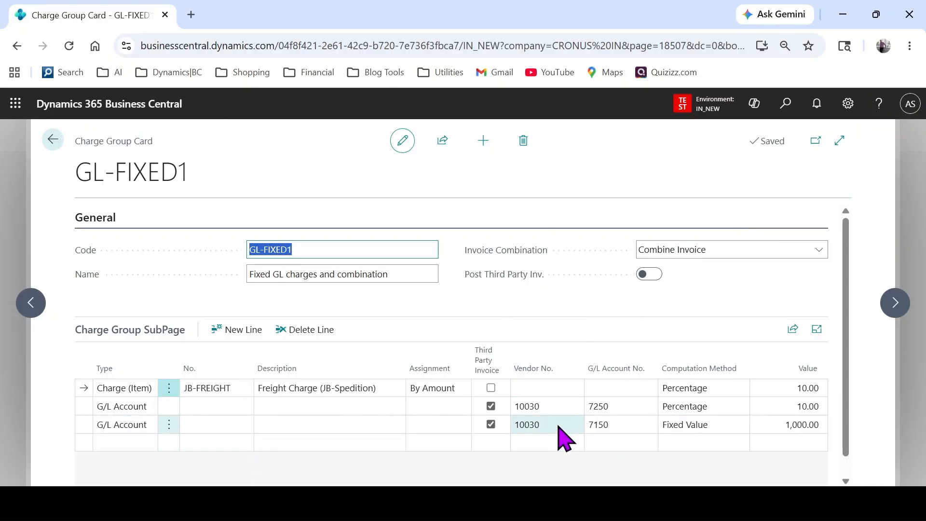
left_click(712, 256)
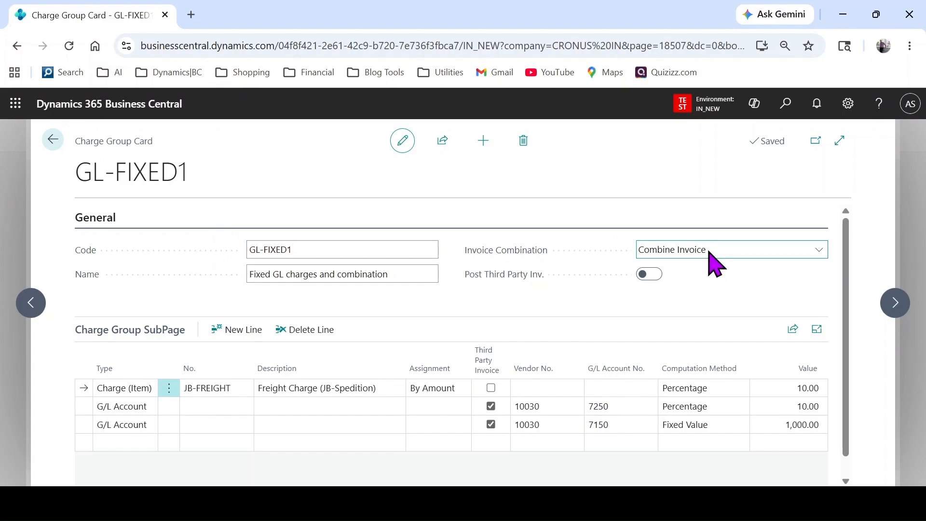
Go to the GL-PERCEN charge group card and examine its charge lines and the first G/L line's vendor.
left_click(897, 308)
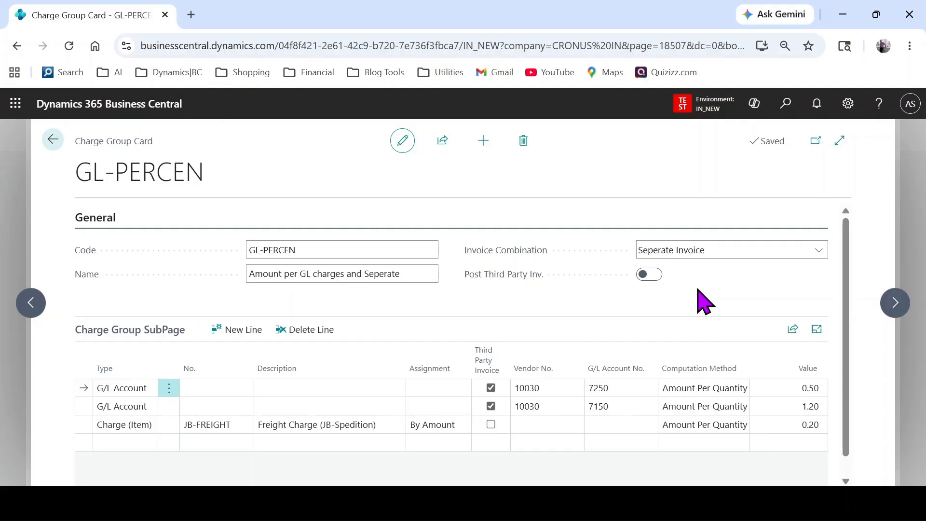
left_click(555, 388)
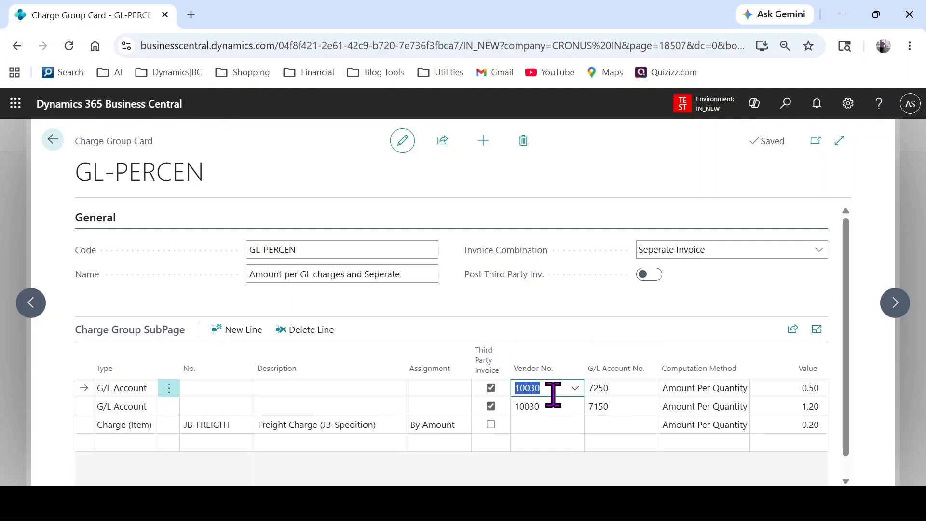
left_click(579, 393)
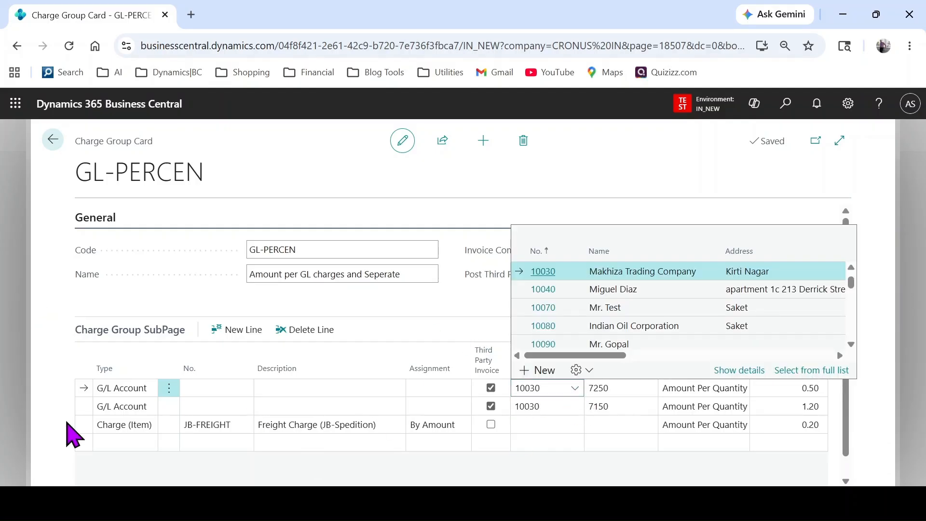
left_click(135, 407)
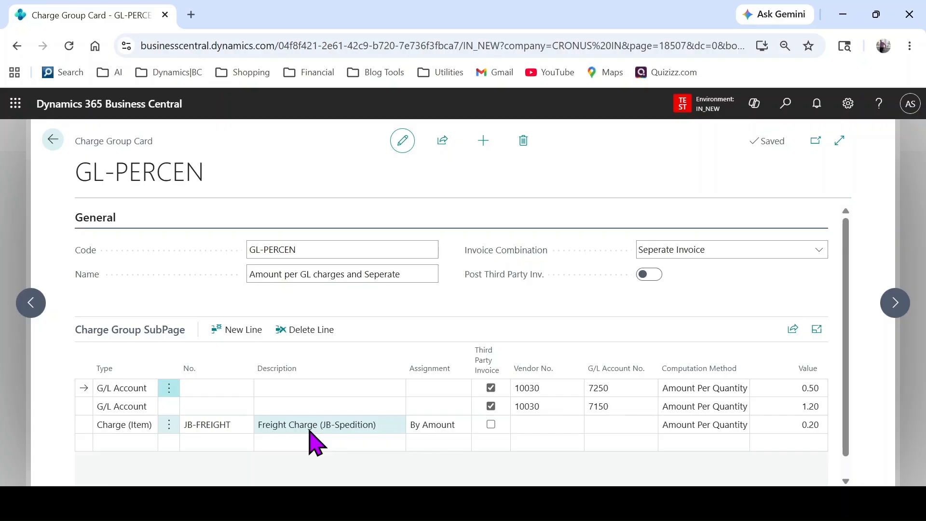
Leave the charge group pages and create a new purchase order from the Purchase Orders list.
left_click(52, 140)
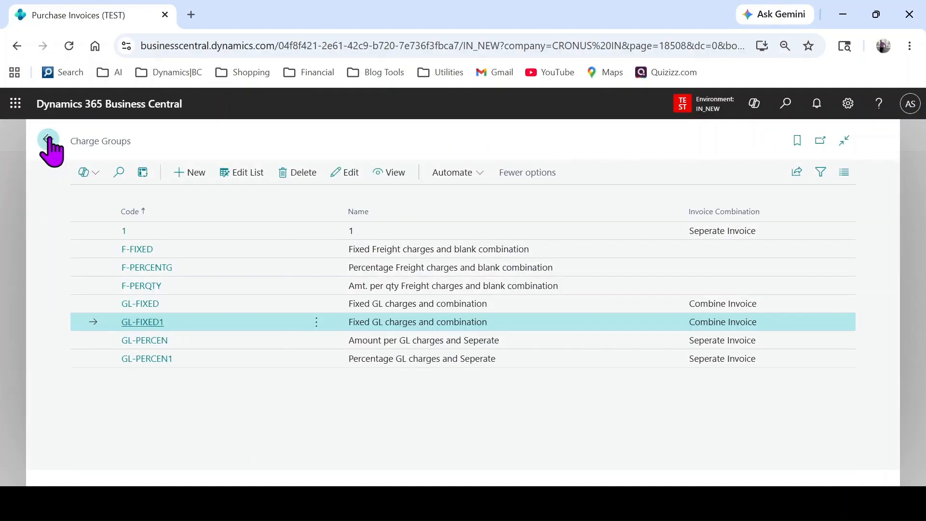
left_click(48, 141)
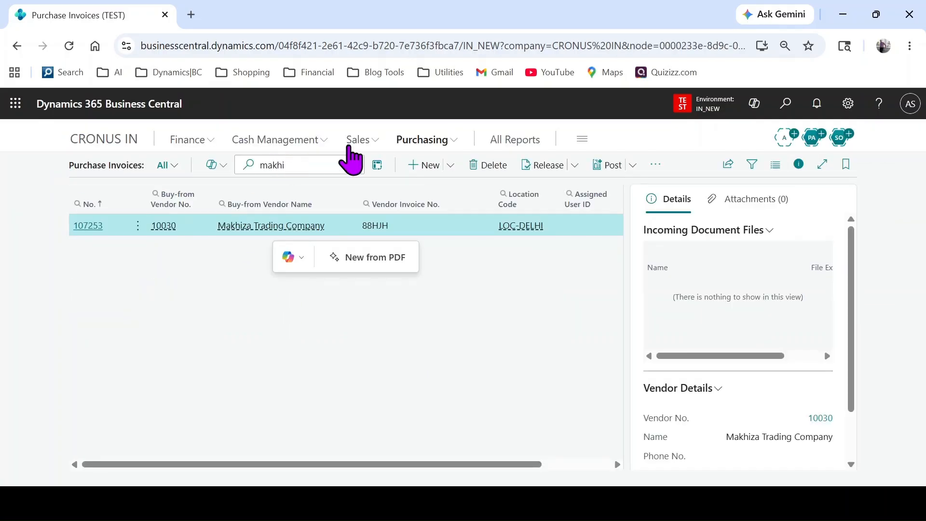
left_click(423, 140)
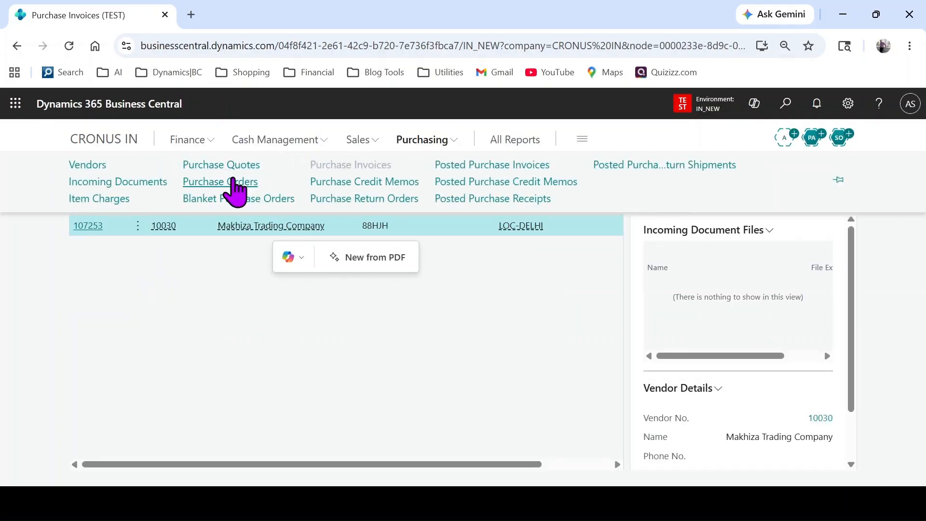
left_click(233, 183)
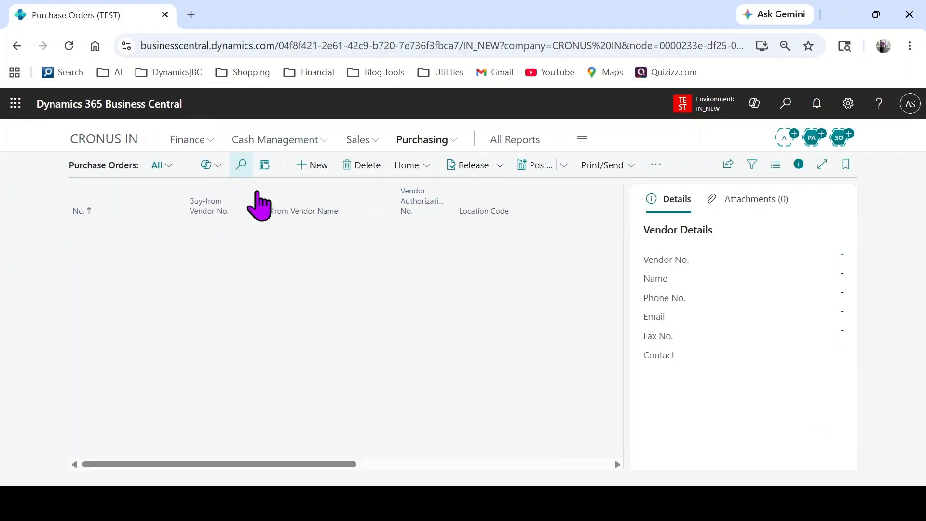
left_click(321, 181)
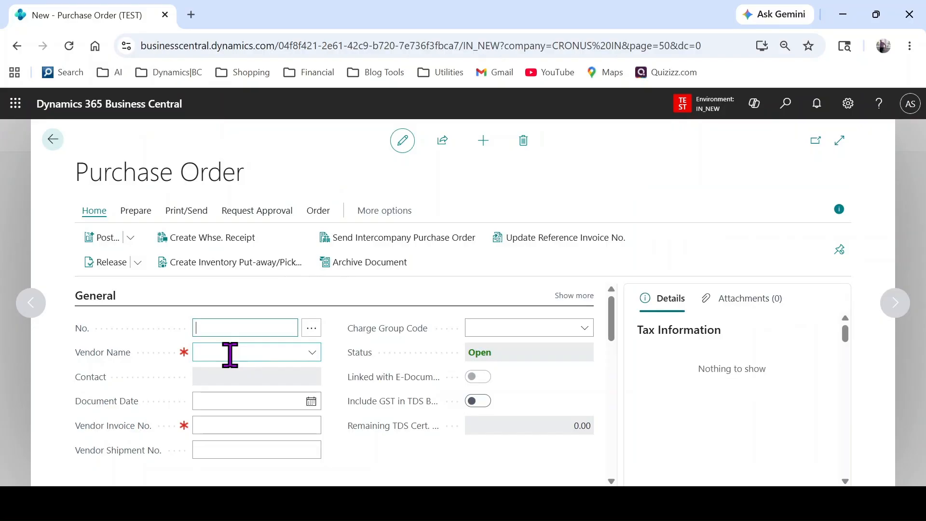
Set the vendor to London Postmaster and enter the order's own number as Vendor Invoice No.
left_click(230, 355)
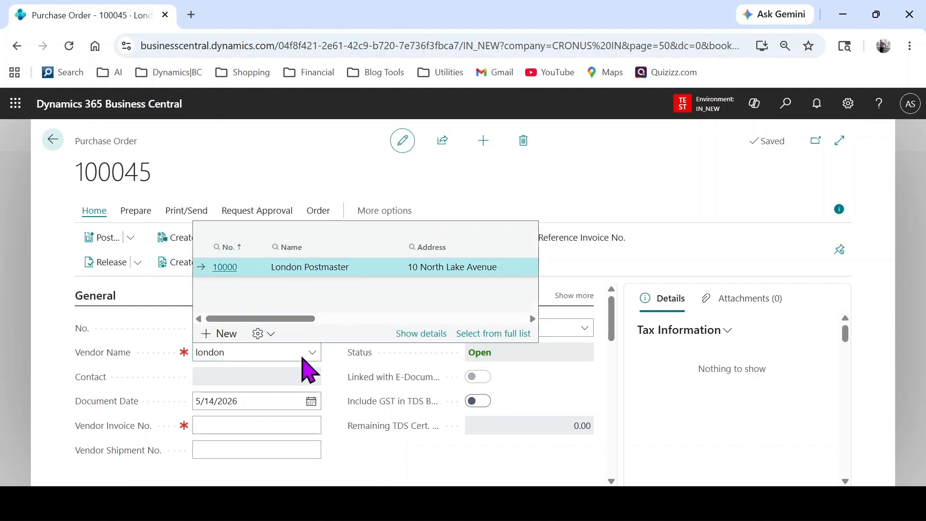
key("Tab")
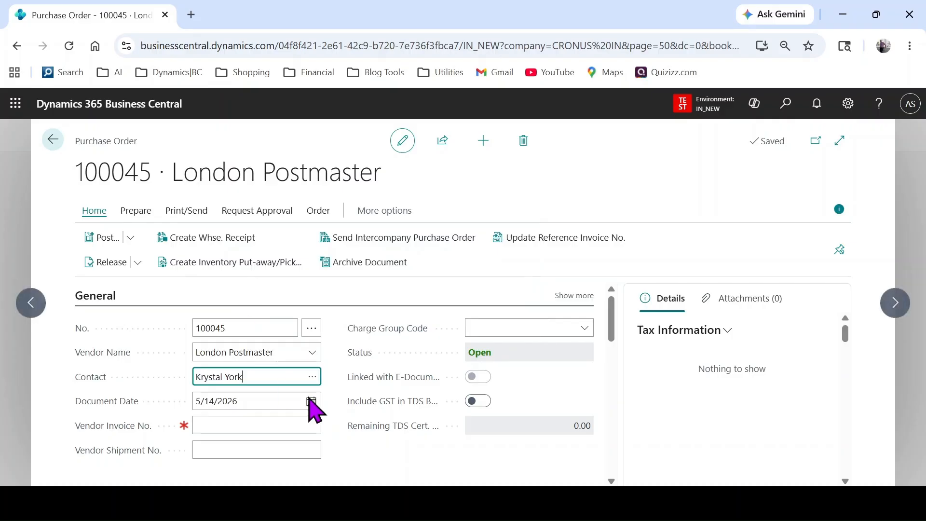
left_click(245, 426)
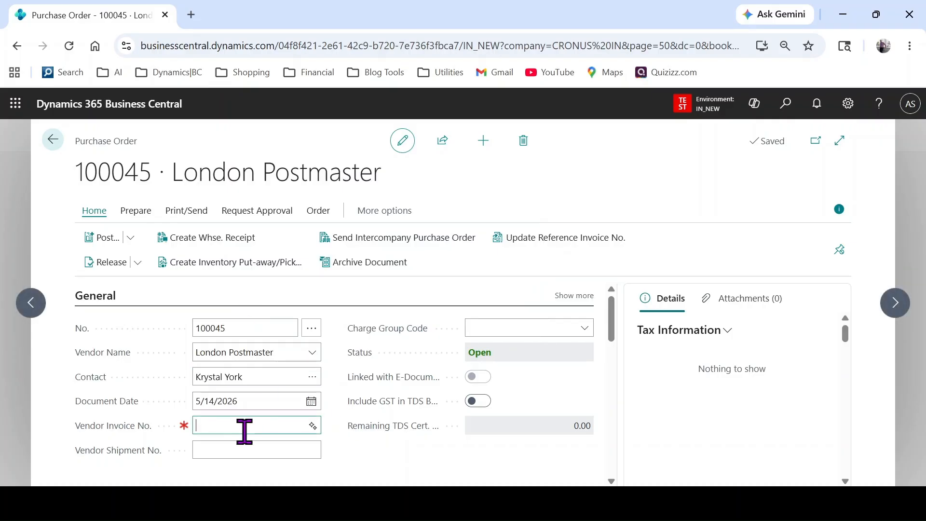
key("Tab")
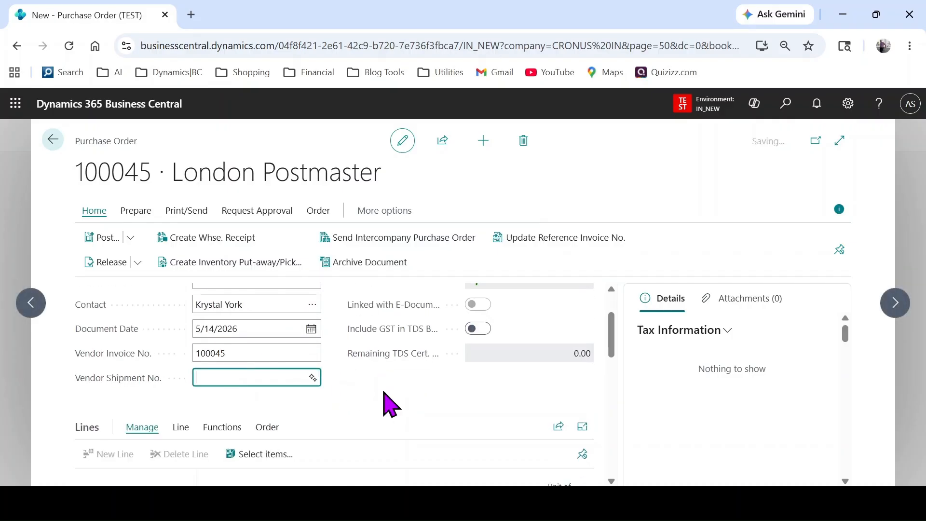
Add an order line for item 1011, TEST ITEM 2, with a quantity of 500.
scroll(290, 424, "down", 2)
left_click(228, 442)
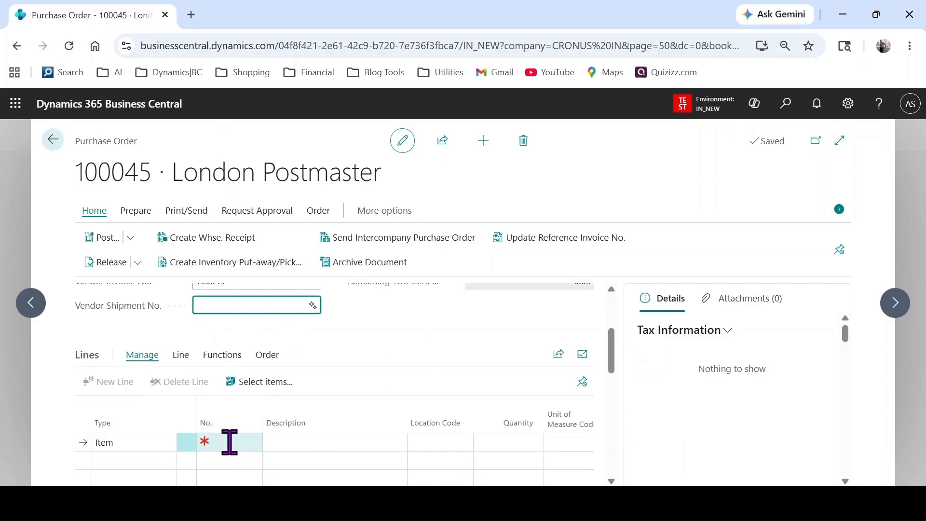
type("test")
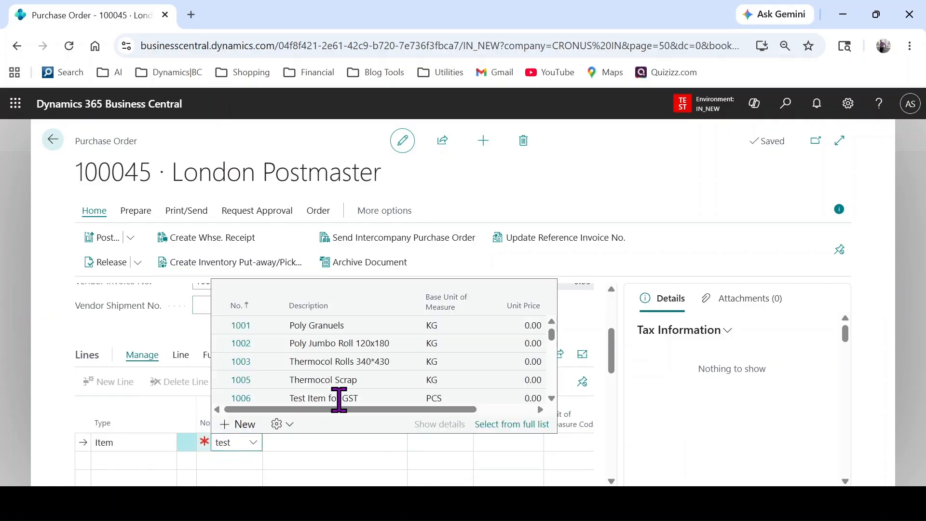
left_click(321, 363)
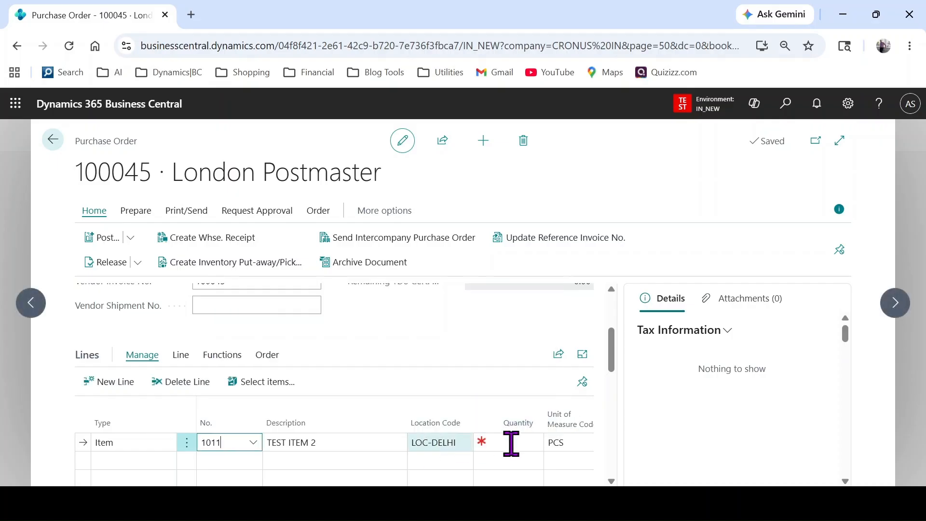
left_click(511, 443)
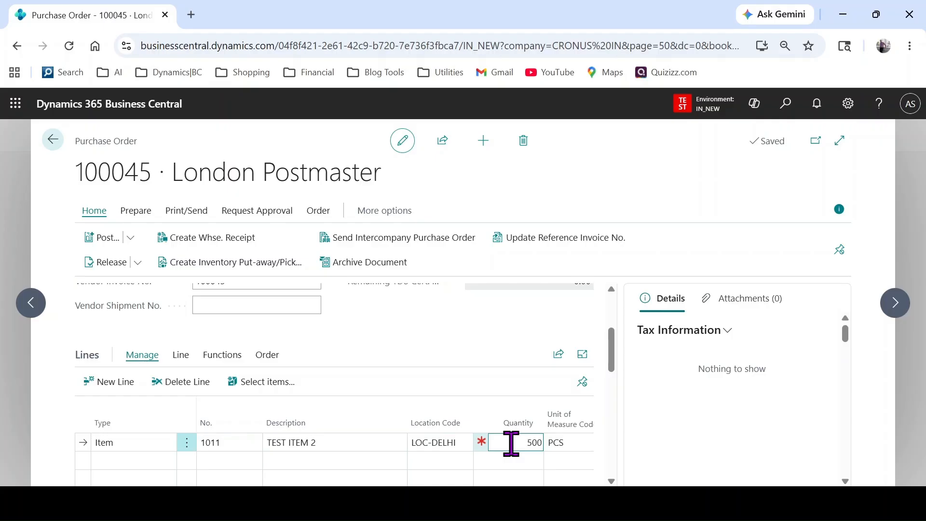
Assign charge group code GL-PERCEN in the purchase order header.
scroll(437, 374, "up", 3)
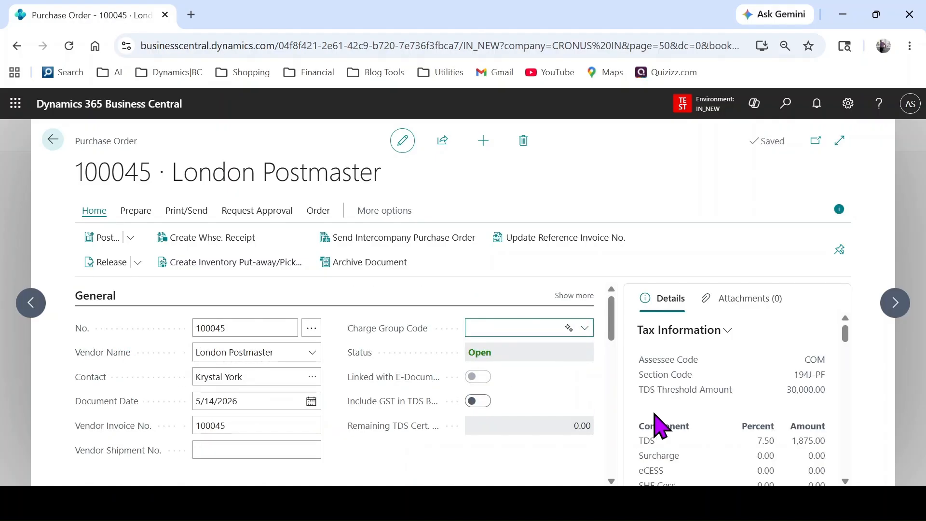
left_click(586, 327)
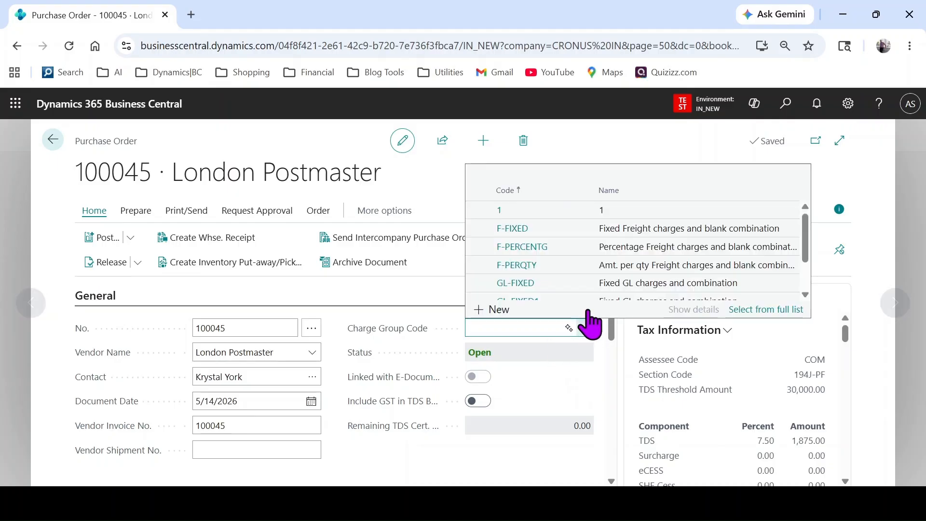
scroll(613, 288, "down", 1)
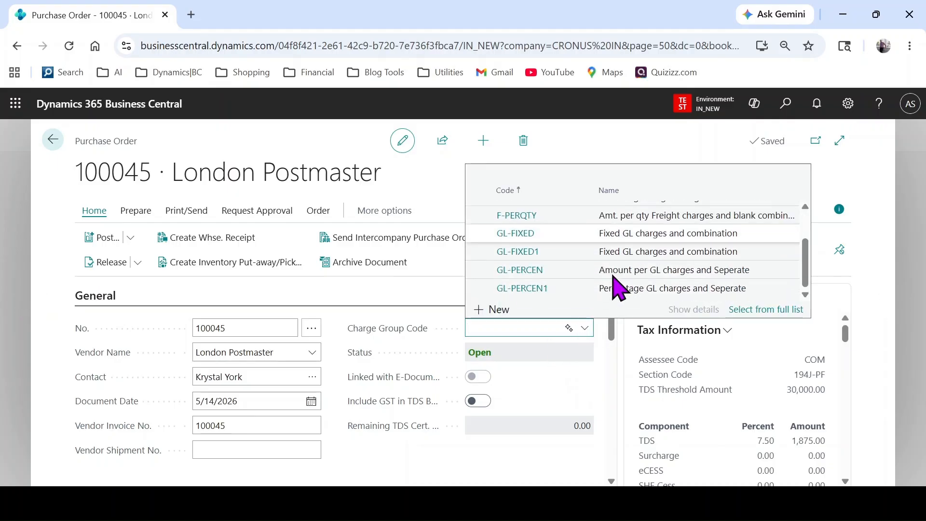
left_click(585, 274)
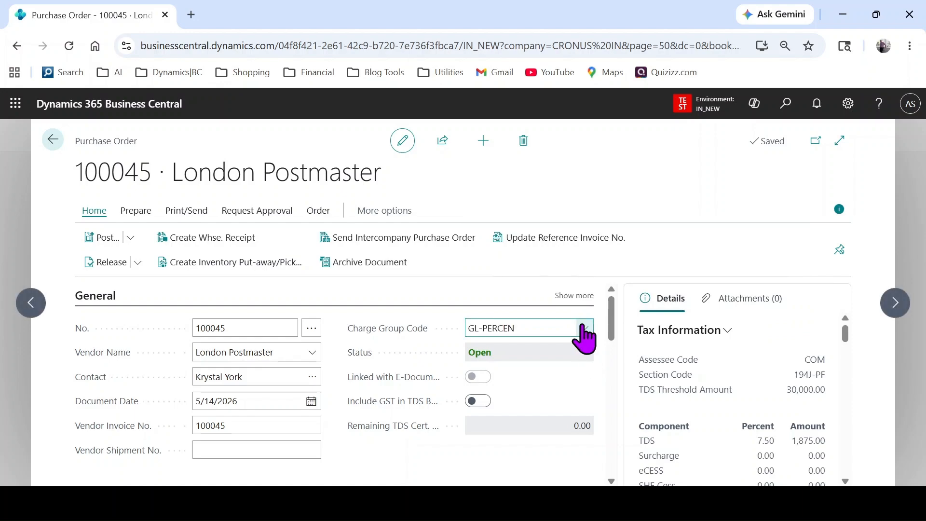
Examine the GL-PERCEN card's invoice combination and charge lines from the order, and return to the order.
left_click(585, 328)
left_click(693, 310)
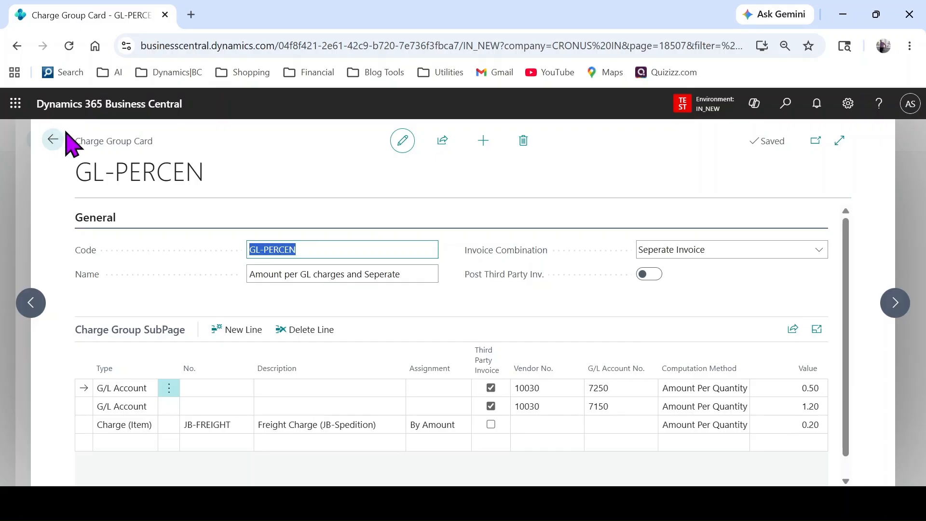
left_click(53, 140)
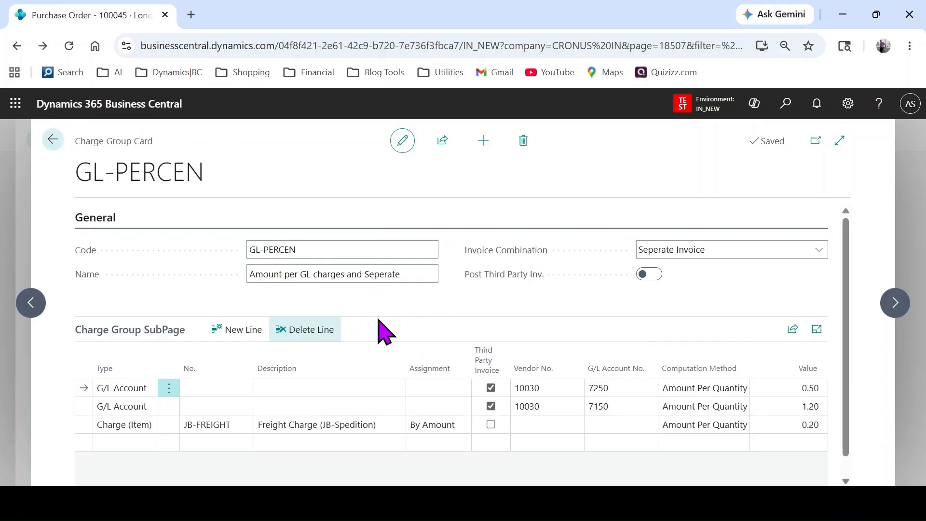
Explode the charge group into the order lines, confirming the insertion, and check the freight charge line's unit cost.
scroll(309, 316, "down", 2)
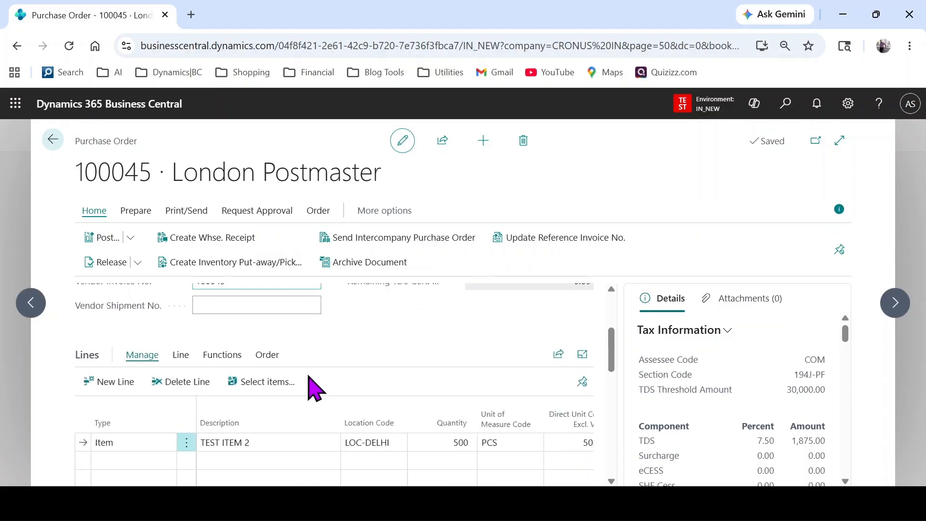
left_click(221, 354)
left_click(459, 381)
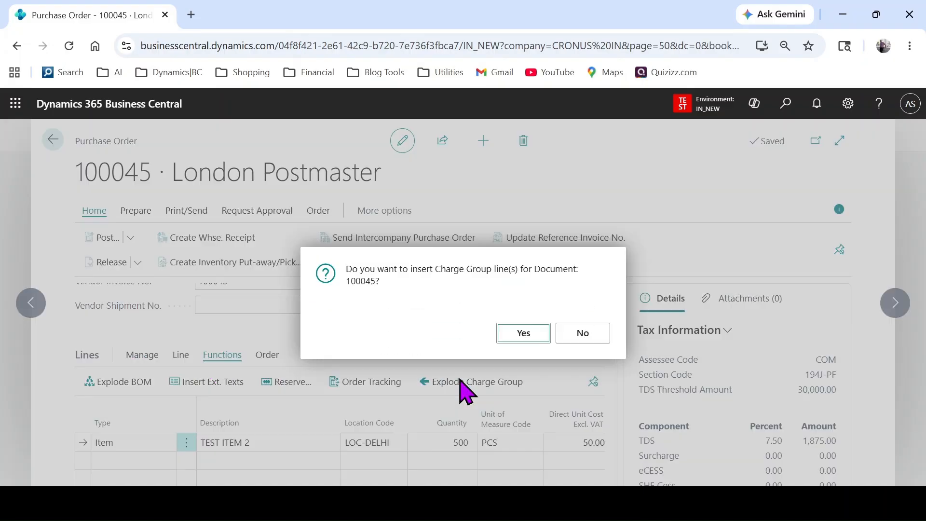
left_click(520, 336)
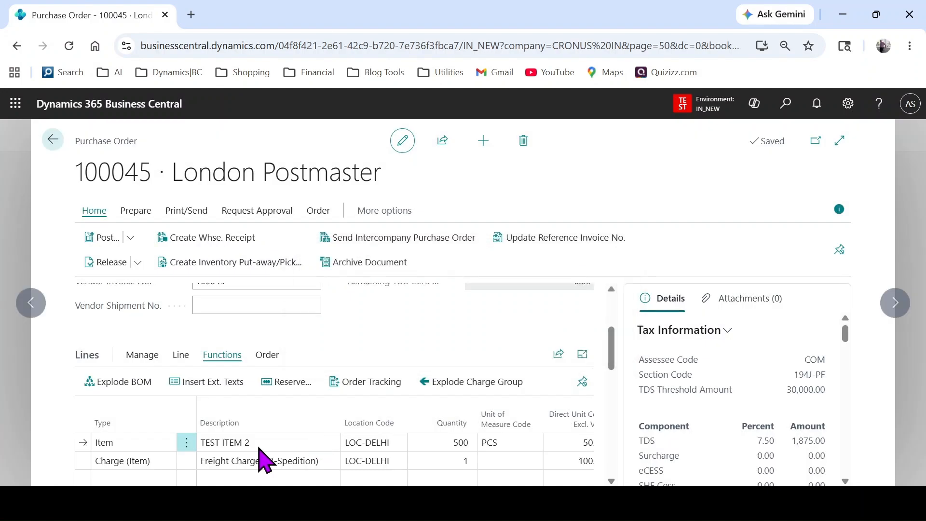
scroll(216, 433, "down", 2)
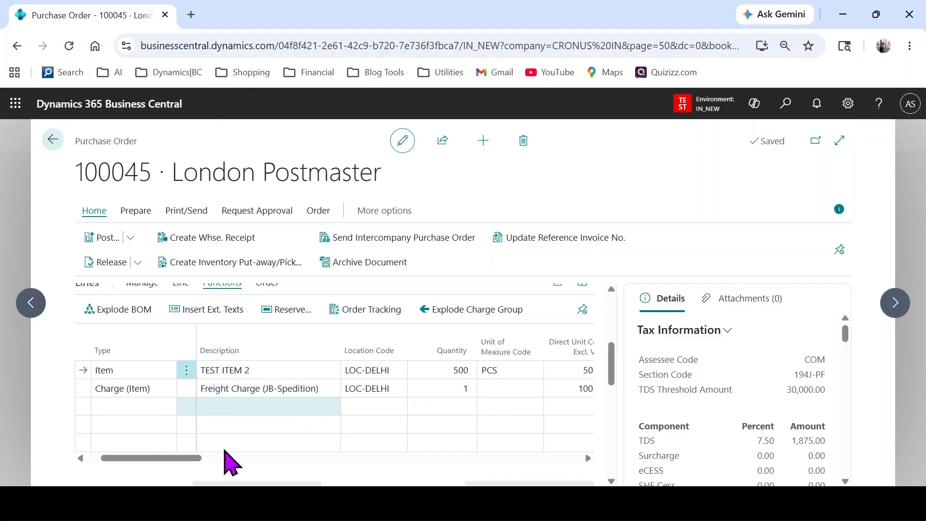
left_click_drag(185, 459, 202, 458)
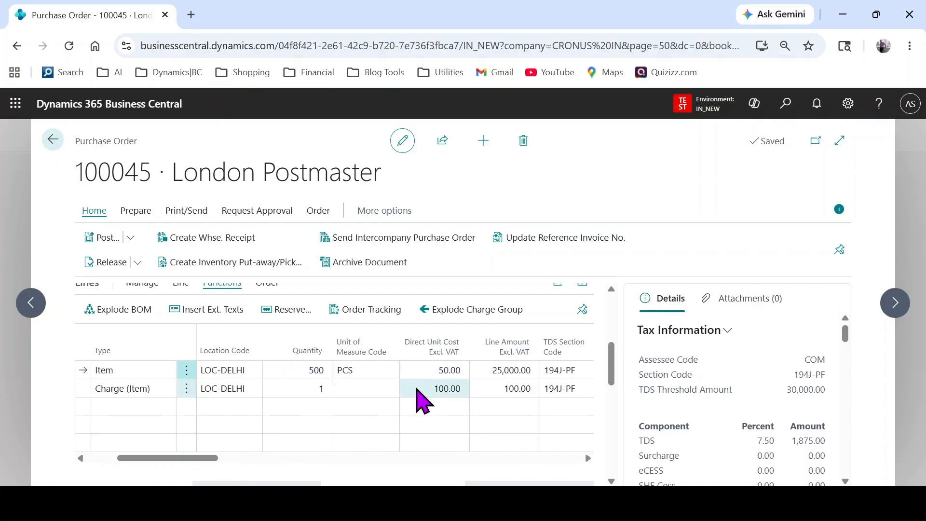
Post the London Postmaster order with Receive and Invoice, declining to open the posted invoice.
scroll(436, 406, "up", 5)
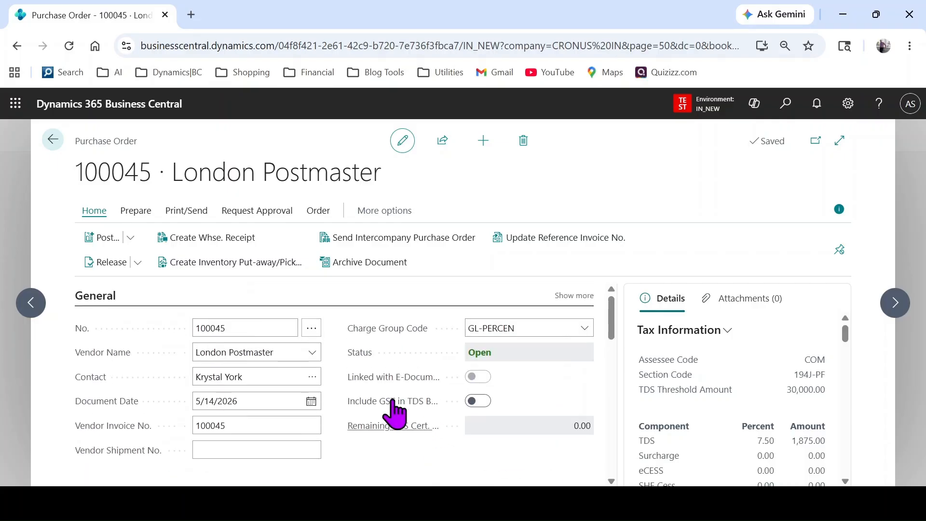
left_click(131, 238)
left_click(128, 263)
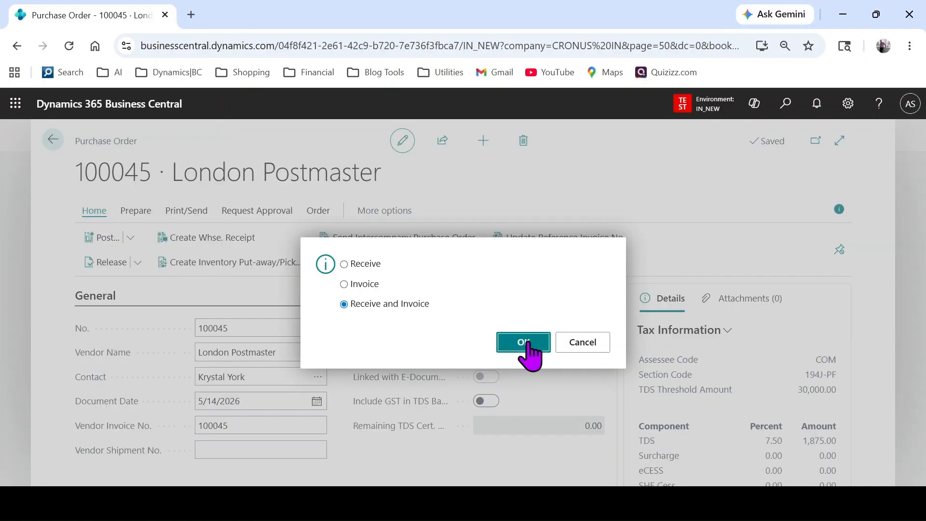
left_click(526, 342)
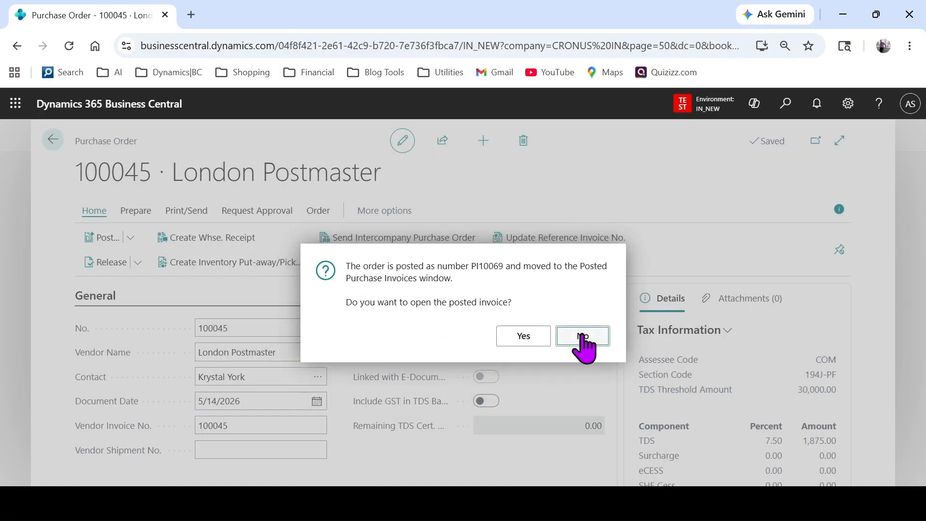
key("Return")
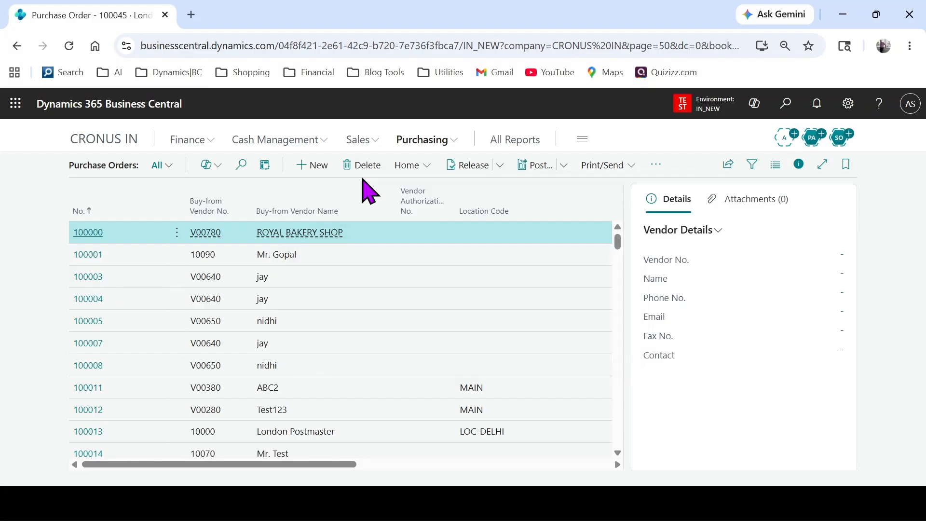
Search the Purchase Invoices list for "makhi" and open the first Makhiza Trading Company invoice lacking a Vendor Invoice No.
left_click(424, 143)
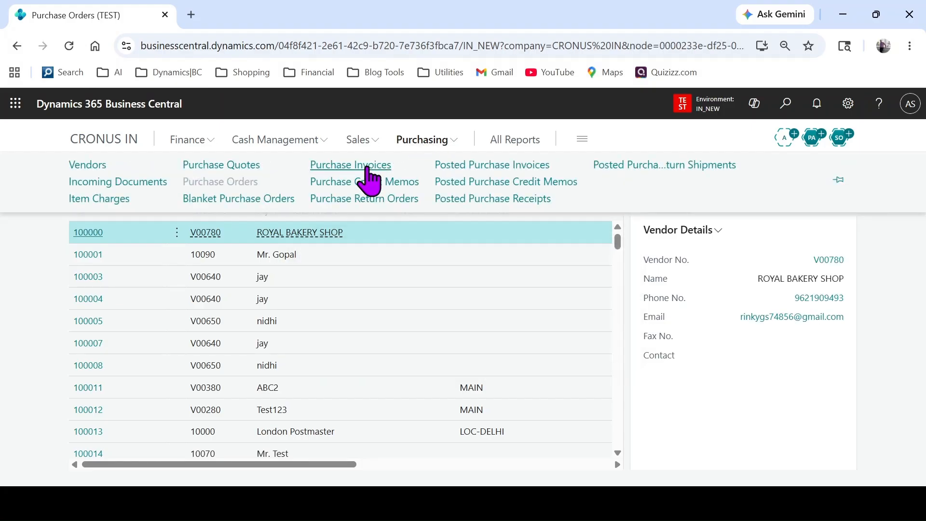
left_click(367, 168)
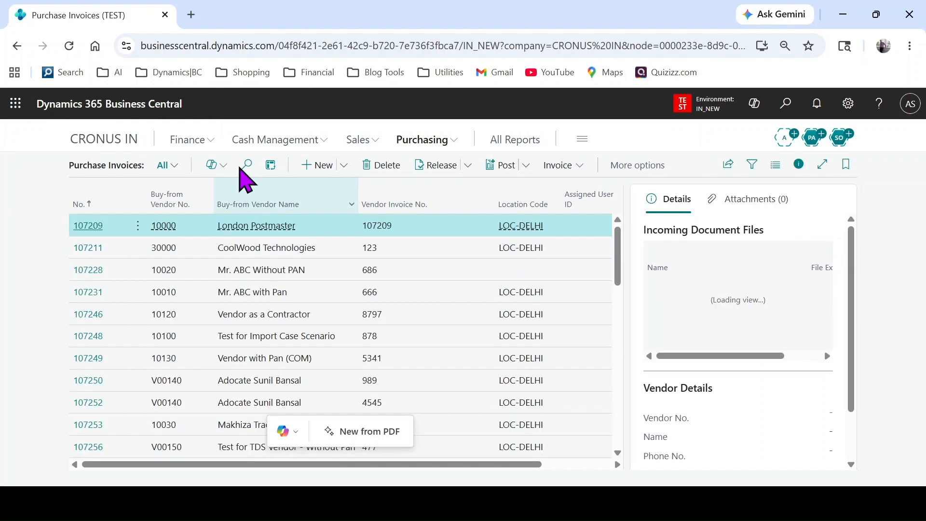
left_click(246, 166)
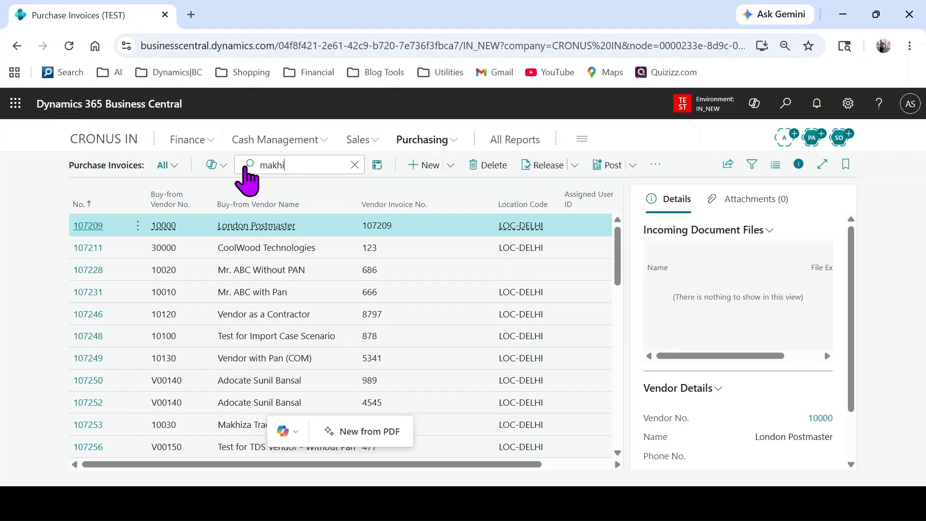
left_click(207, 249)
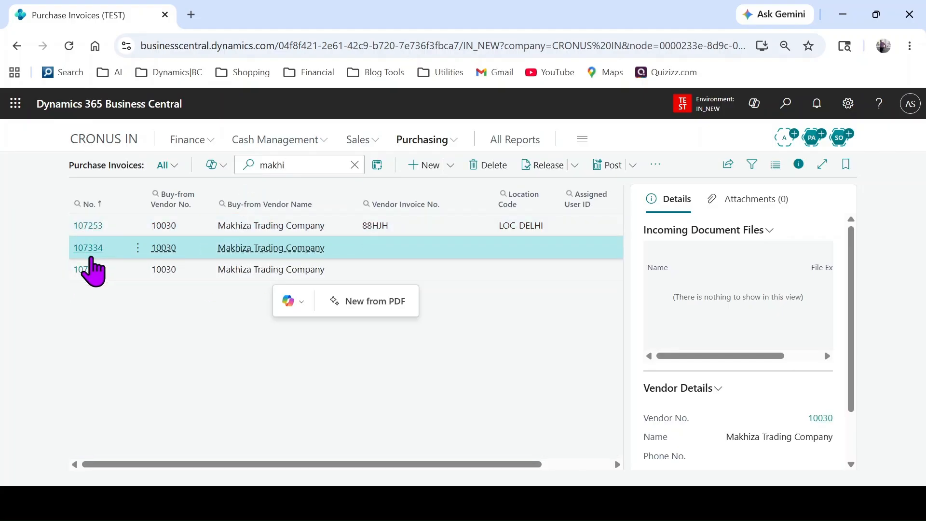
left_click(90, 270)
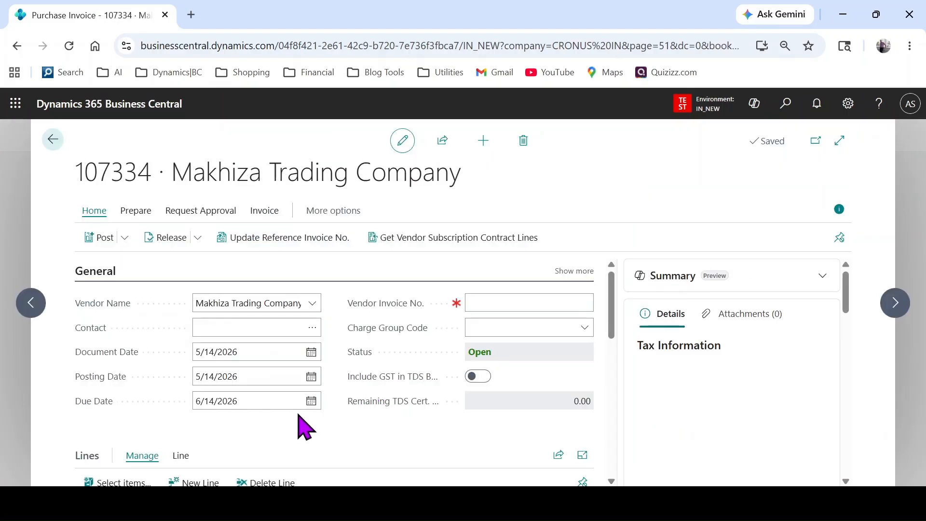
Review the G/L account, description and amounts on the invoice's line.
scroll(302, 423, "down", 5)
left_click_drag(195, 415, 265, 427)
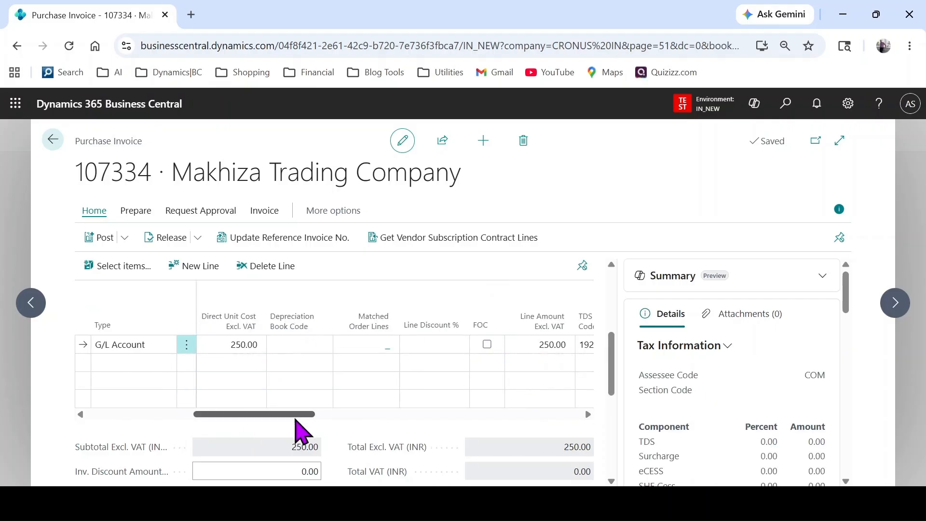
left_click_drag(236, 416, 131, 416)
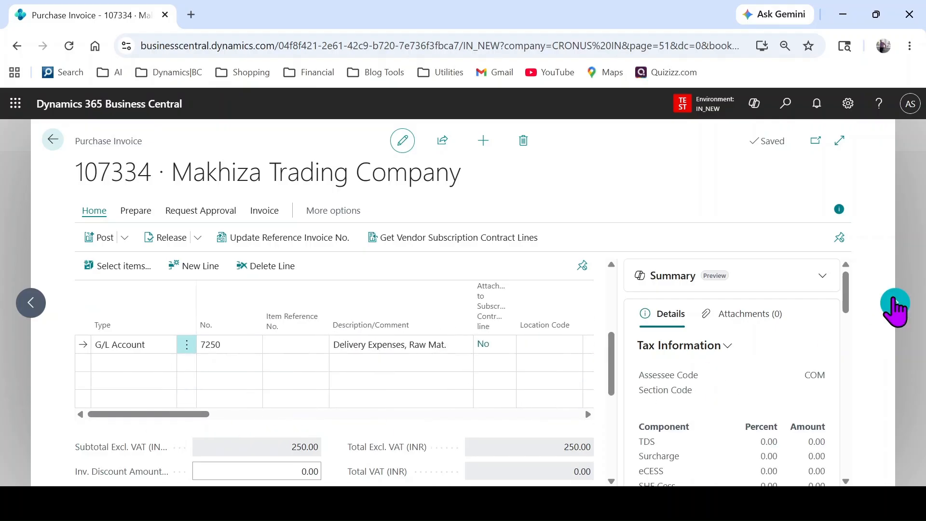
Go to the next Makhiza Trading Company invoice and review its line's G/L account, description and subtotal.
left_click(894, 305)
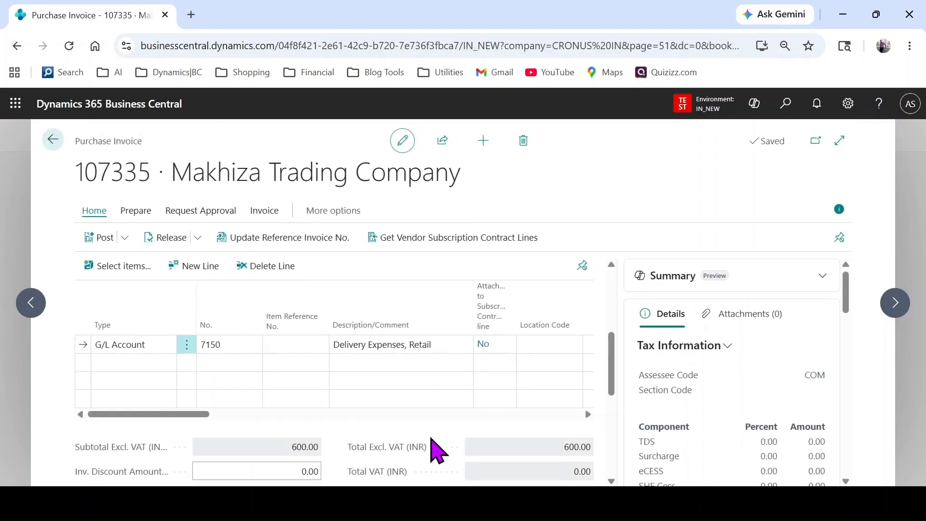
left_click_drag(187, 414, 227, 424)
scroll(434, 406, "up", 4)
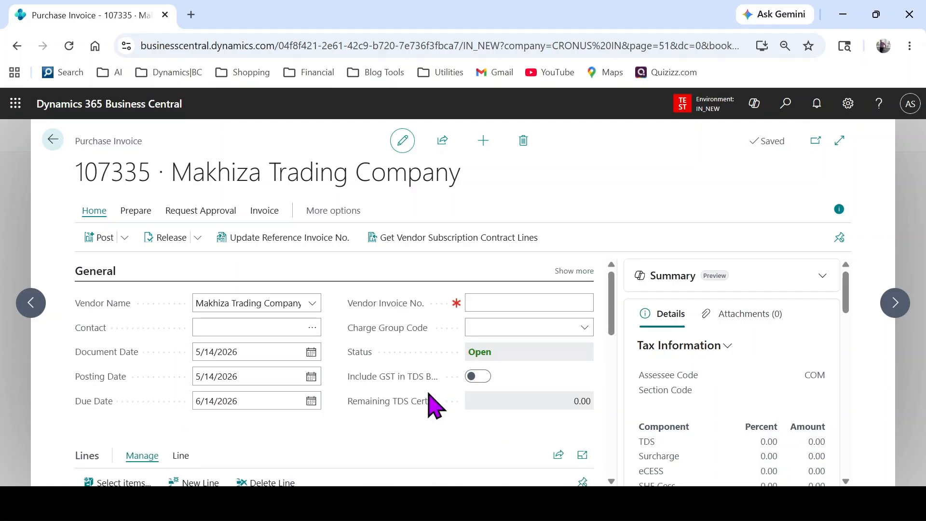
Set the Vendor Invoice No. on both Makhiza Trading Company invoices to each invoice's own document number.
left_click(497, 305)
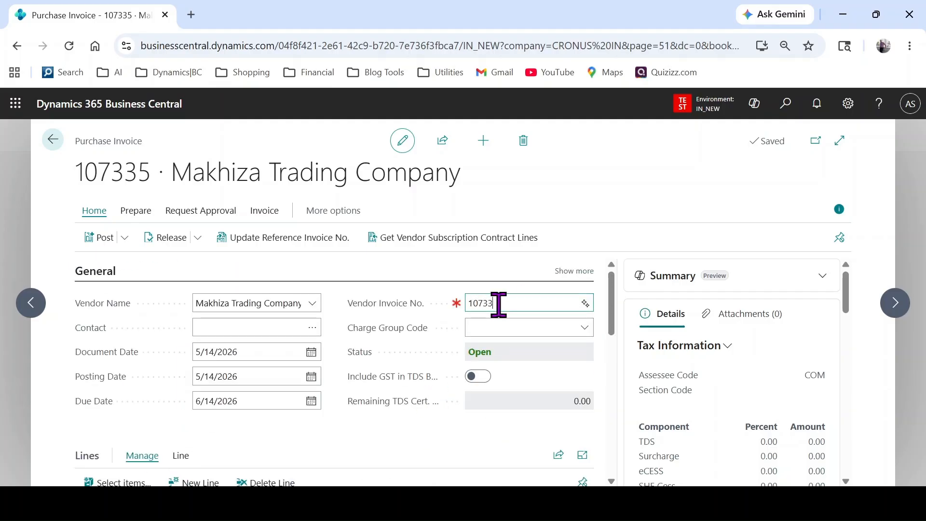
type("107335")
key("Tab")
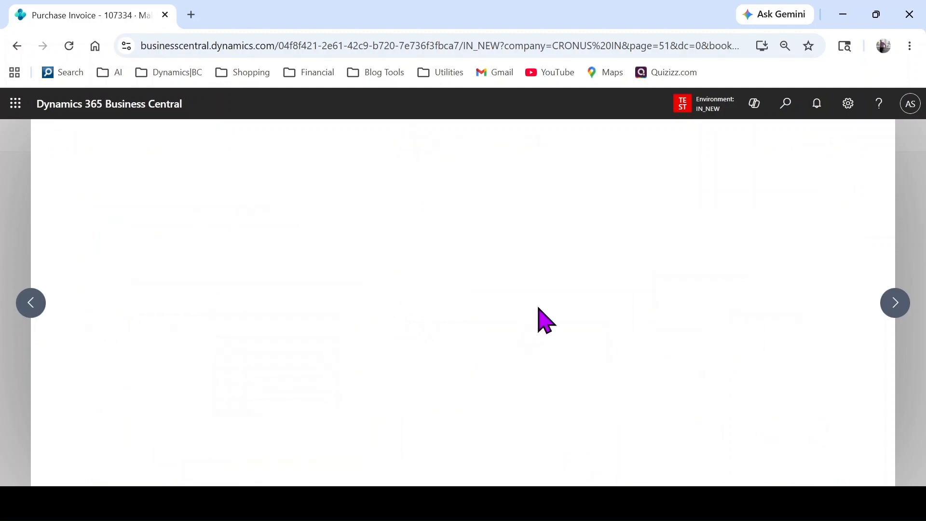
left_click(498, 302)
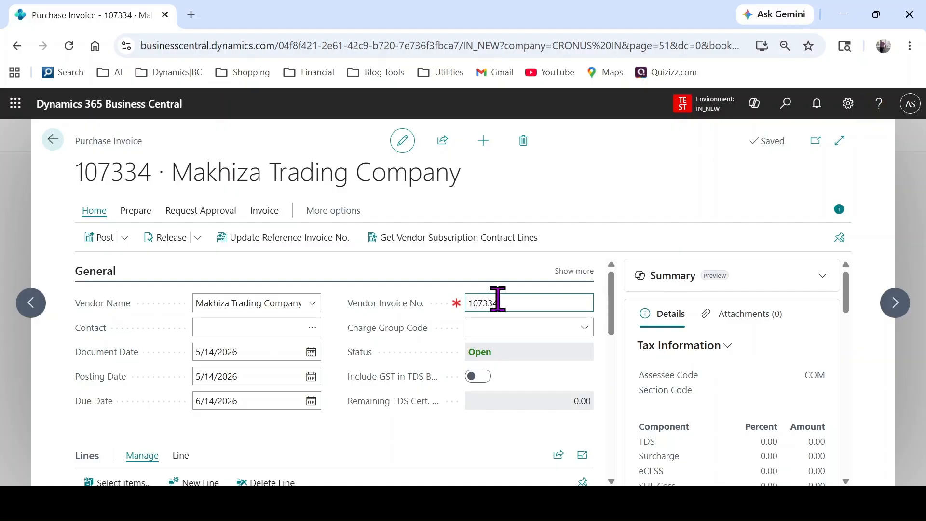
key("Tab")
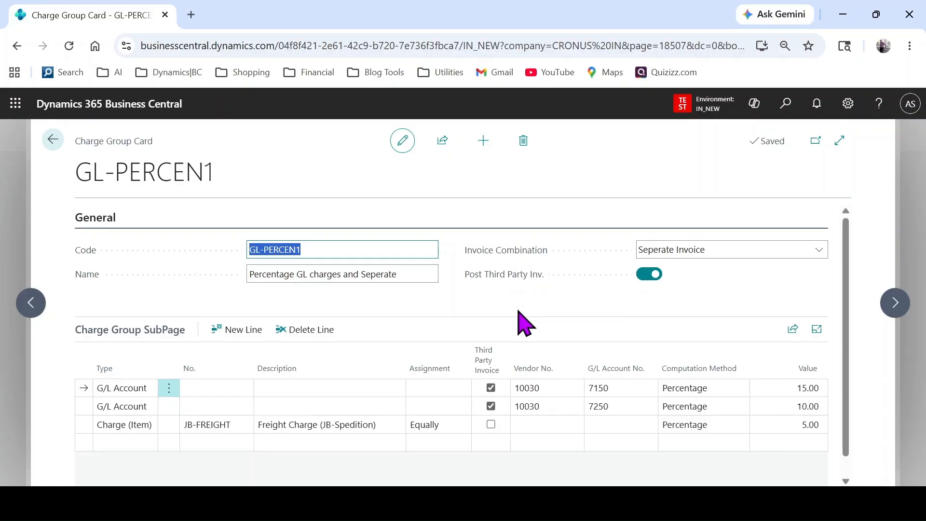
Review the GL-PERCEN1 charge group's settings and lines, return to the Charge Groups list and open F-FIXED.
left_click(562, 308)
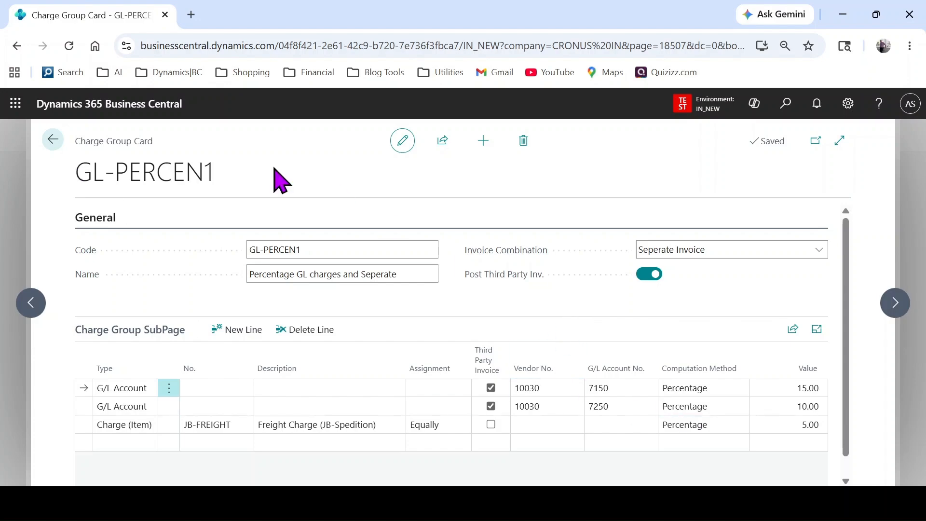
left_click(50, 138)
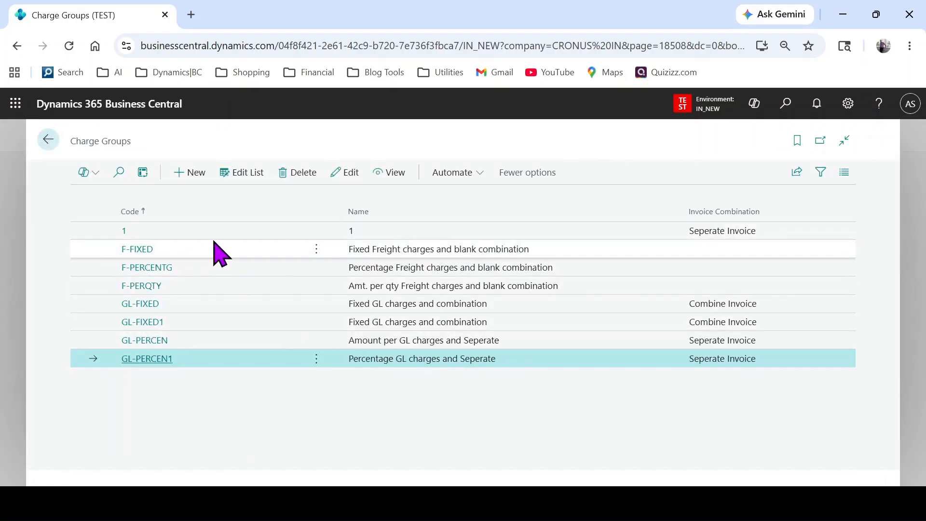
left_click(217, 251)
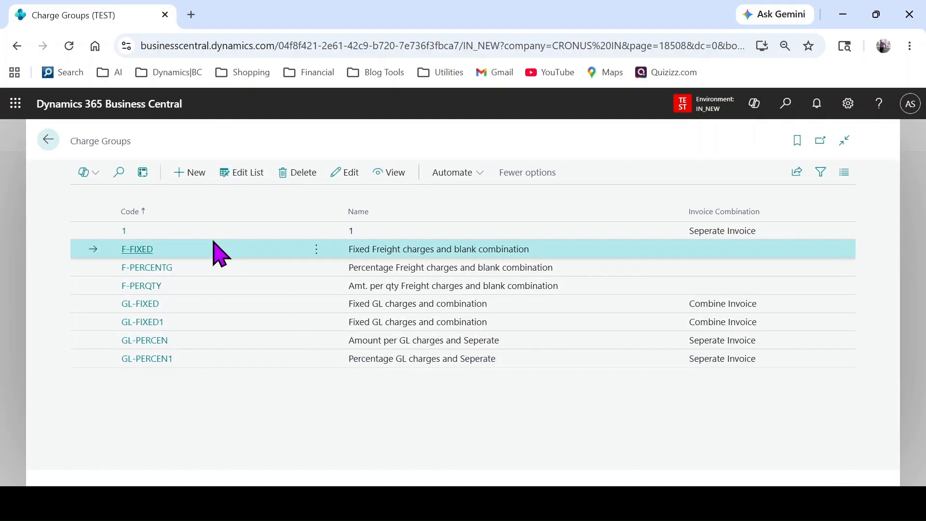
left_click(147, 249)
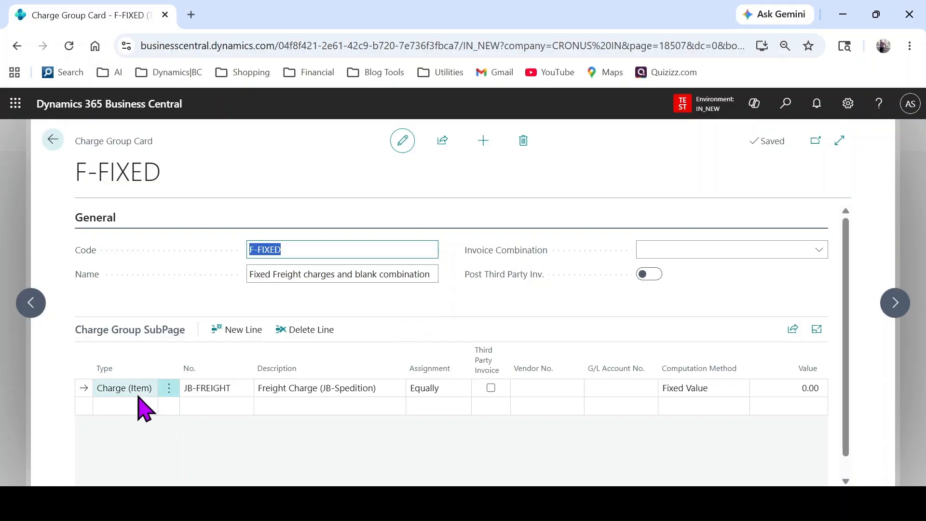
Try to mark F-FIXED's JB-FREIGHT item charge line as a Third Party Invoice, read the error and discard the change.
left_click(491, 388)
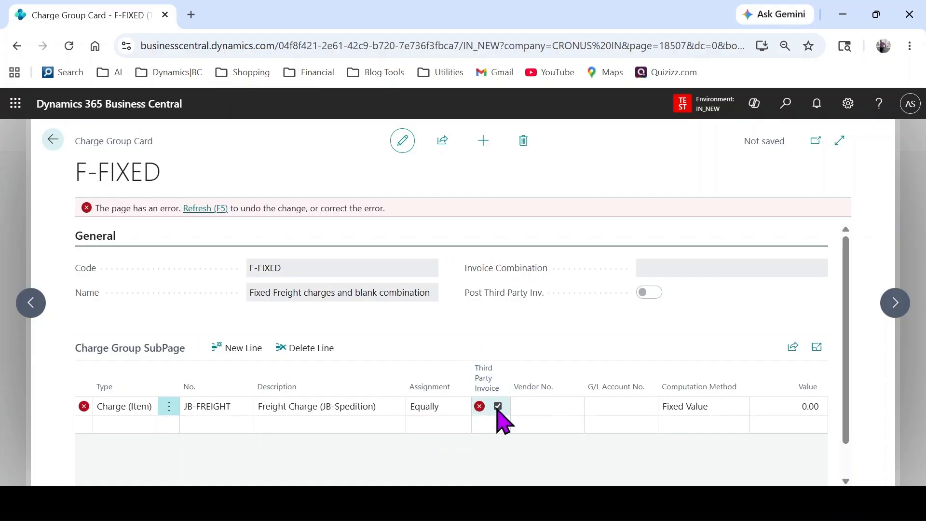
mouse_move(481, 409)
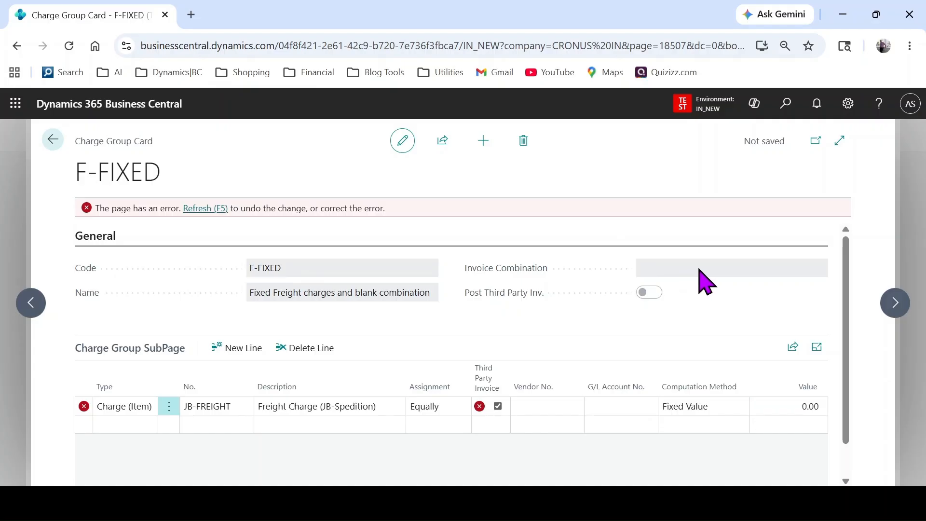
left_click(206, 208)
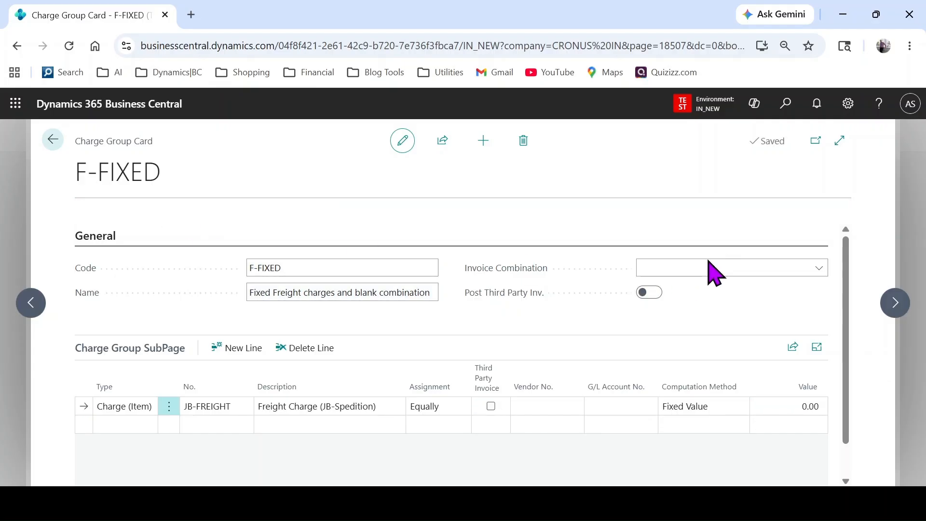
Set F-FIXED's Invoice Combination to Combine Invoice, retry marking the JB-FREIGHT line as Third Party Invoice, and discard that mark.
left_click(686, 248)
left_click(671, 290)
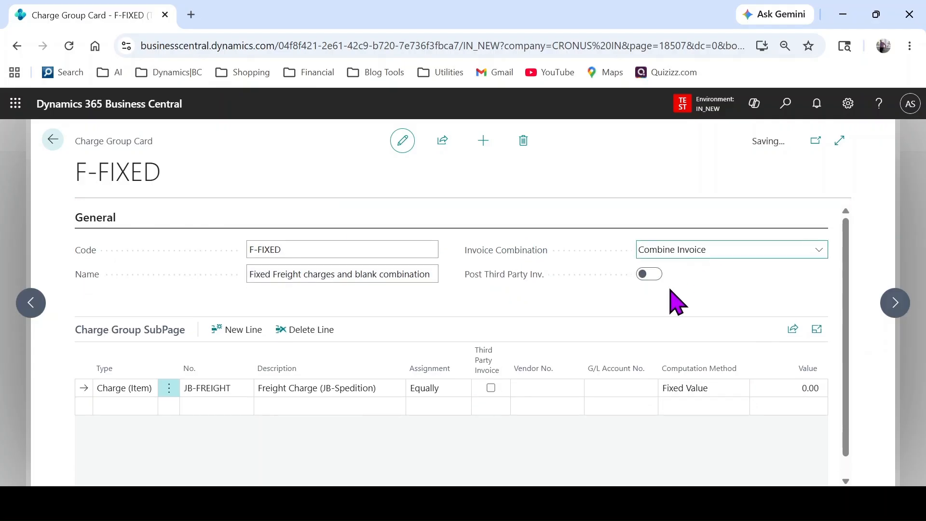
left_click(490, 388)
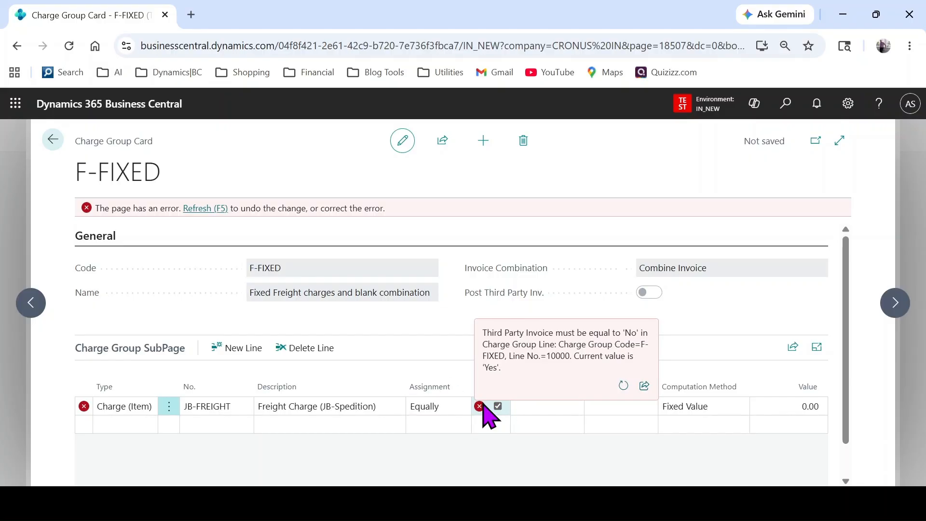
left_click(205, 209)
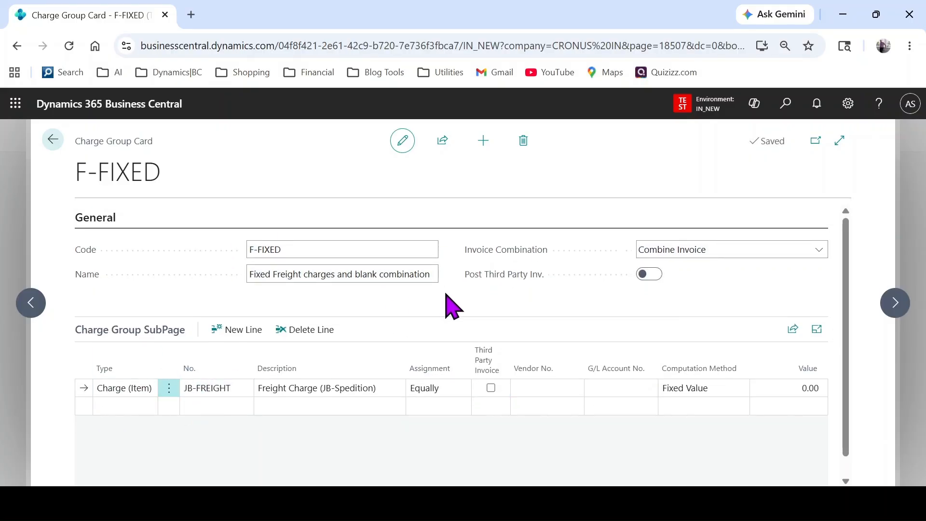
Reset F-FIXED's Invoice Combination to blank and return to the Charge Groups list.
left_click(683, 248)
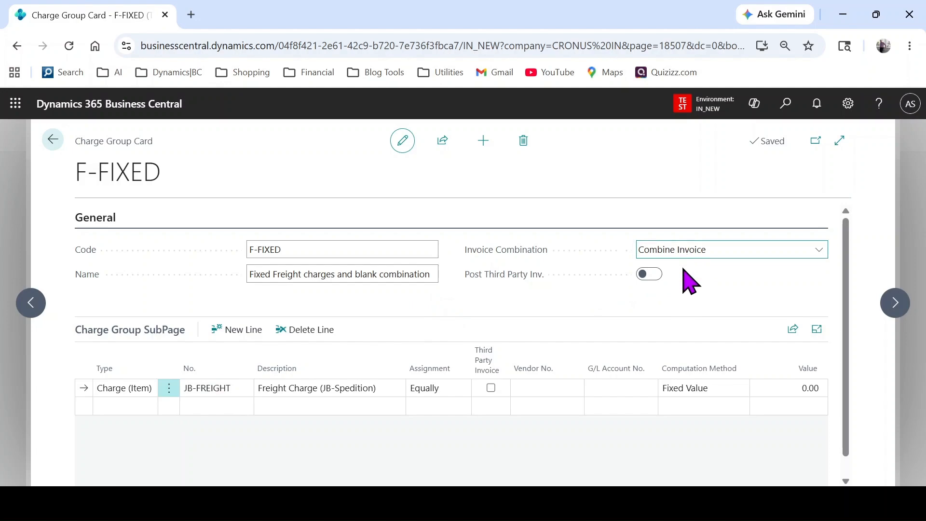
left_click(683, 268)
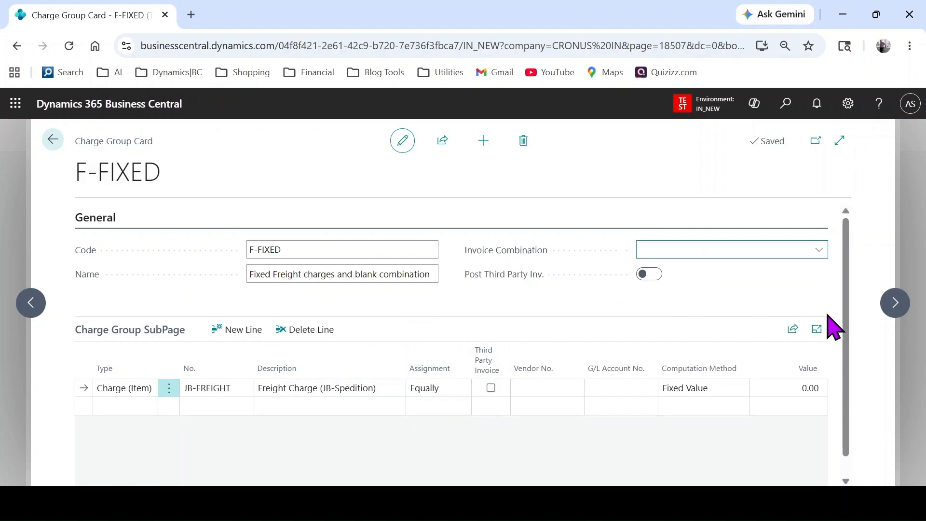
left_click(53, 142)
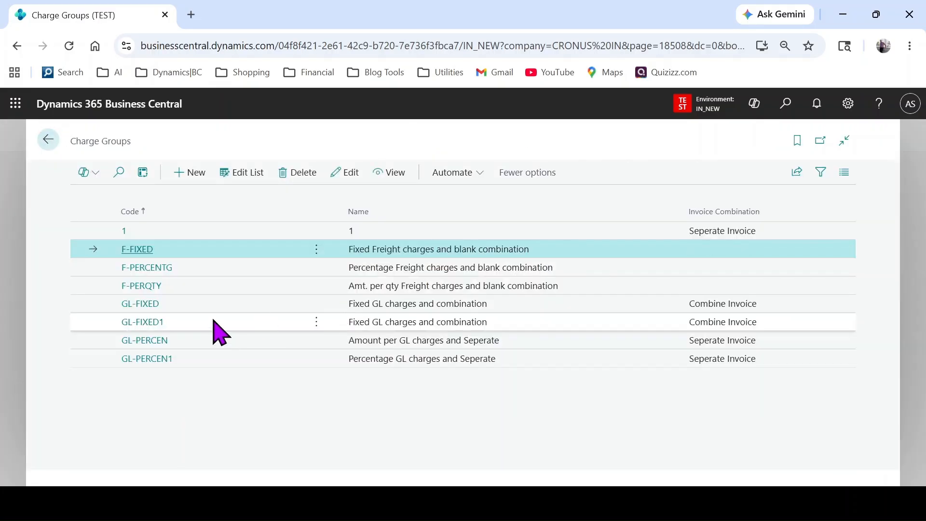
Open the GL-FIXED charge group and delete its JB-FREIGHT item charge line, confirming the deletion.
left_click(143, 304)
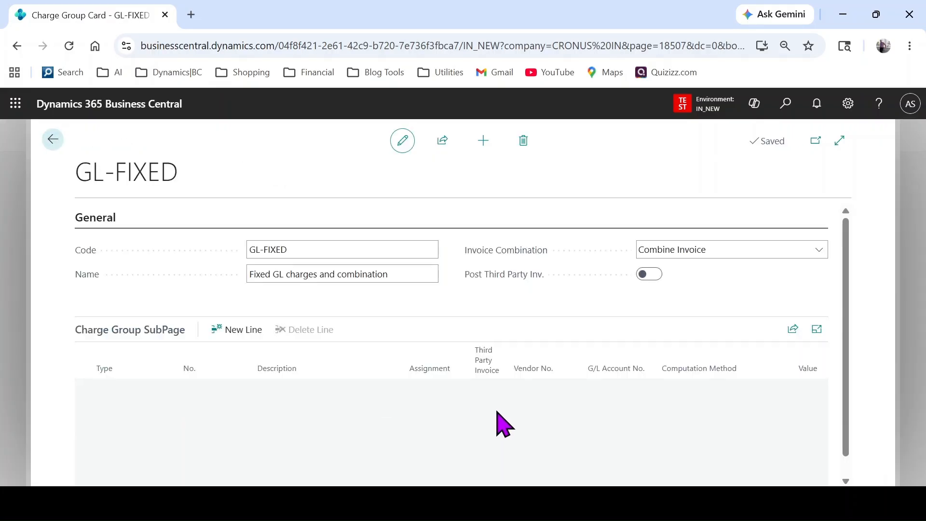
left_click(491, 386)
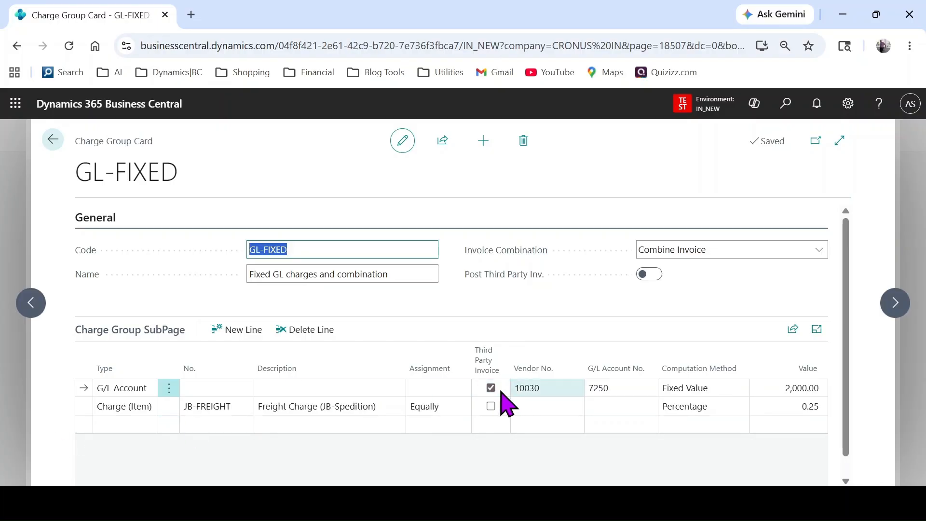
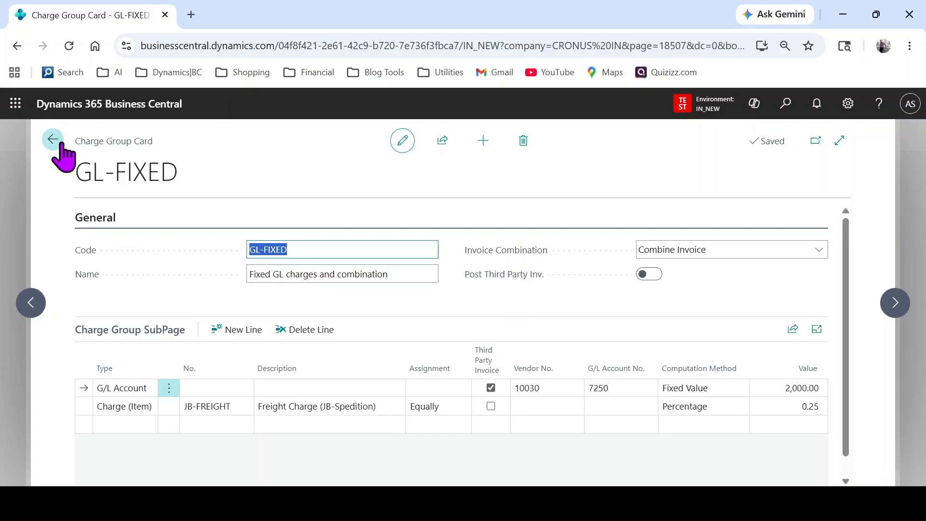
left_click(165, 407)
left_click(167, 407)
left_click(136, 360)
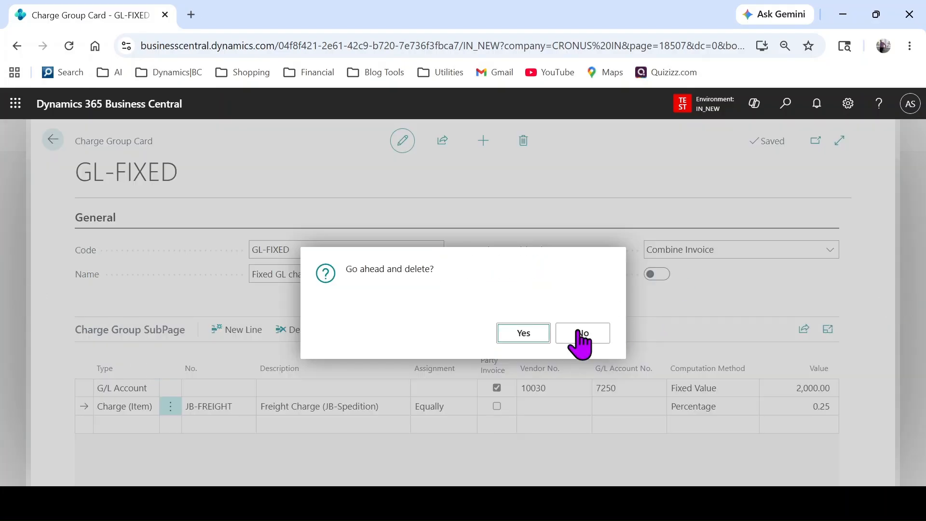
left_click(527, 336)
left_click(204, 389)
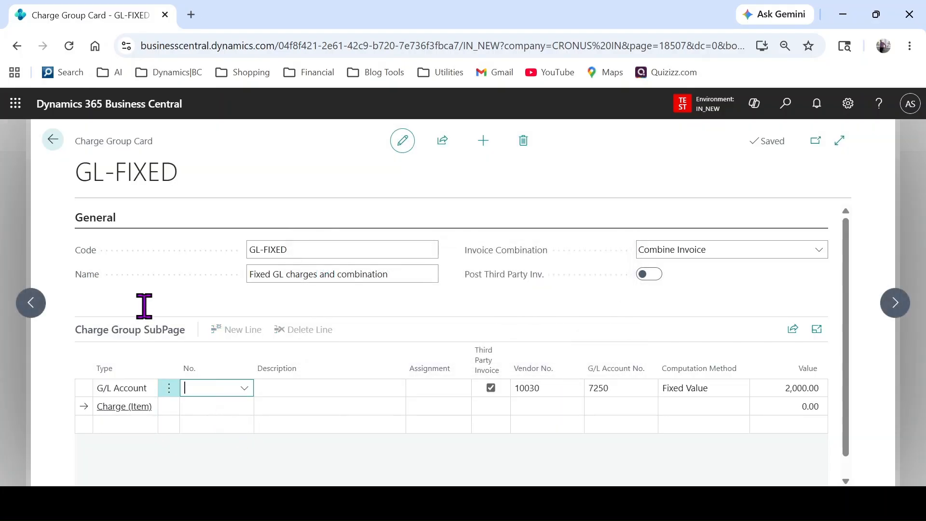
left_click(611, 312)
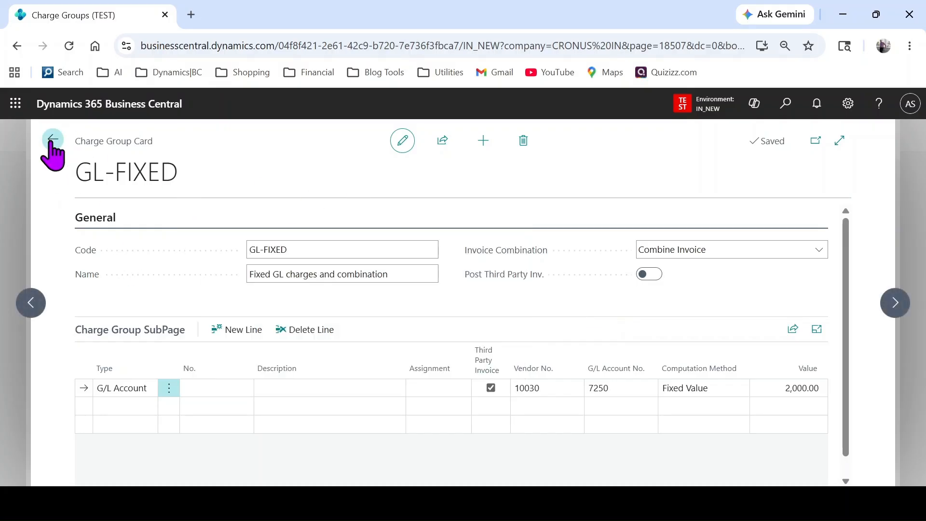
Return to the Purchase Invoices list and create a new purchase invoice for vendor London Postmaster.
left_click(52, 141)
left_click(48, 140)
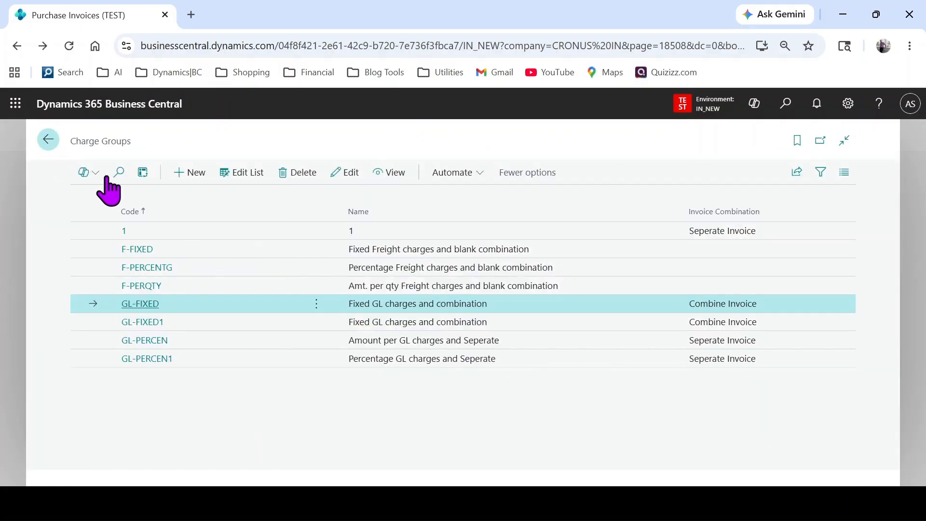
left_click(358, 144)
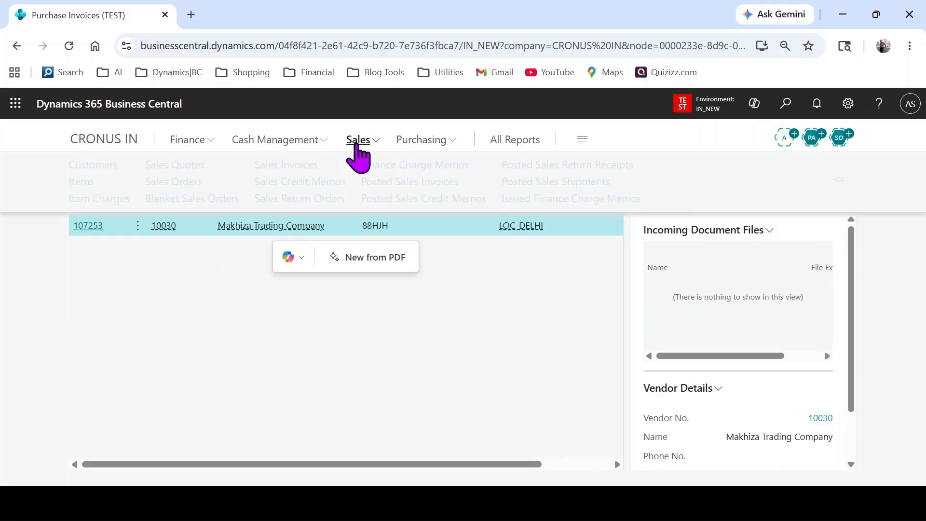
left_click(167, 307)
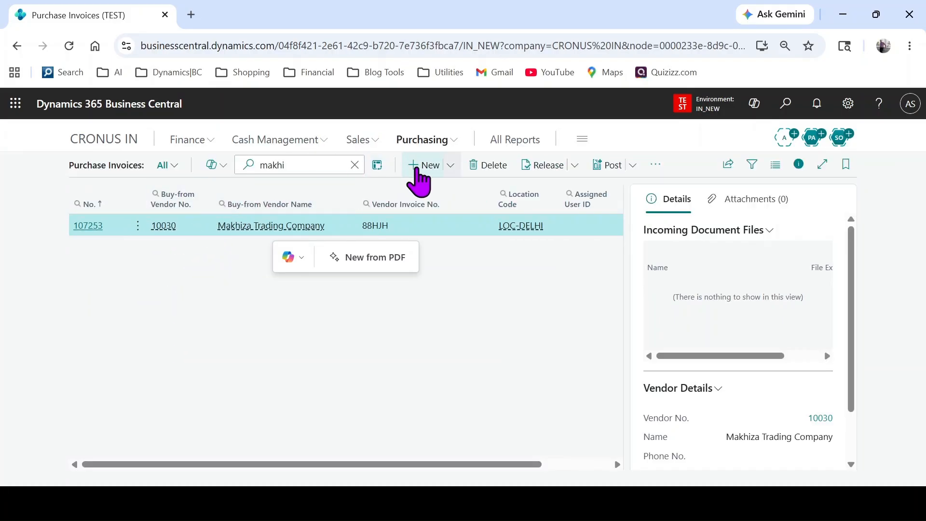
left_click(416, 170)
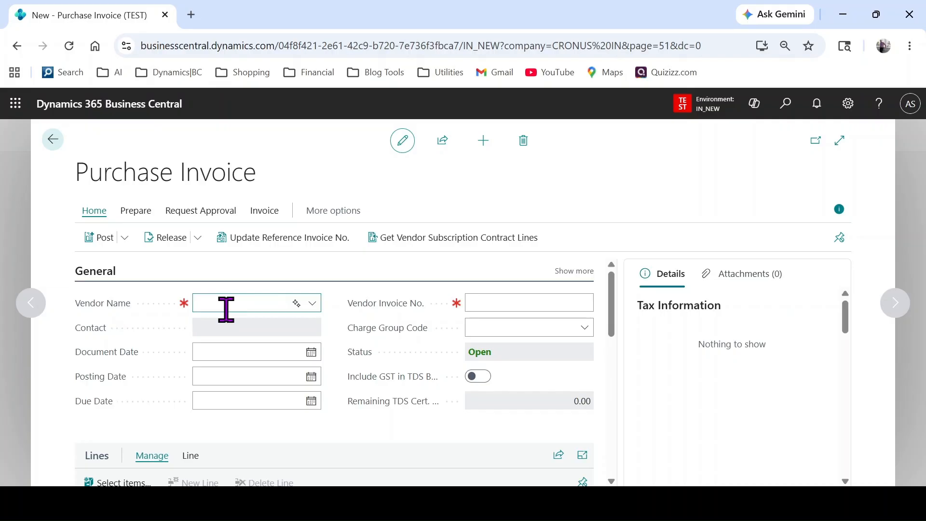
left_click(226, 309)
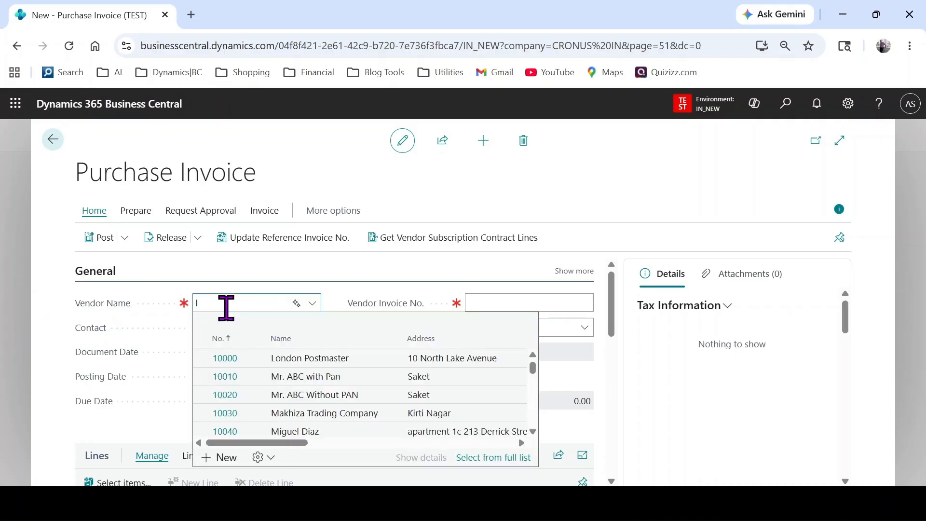
key("Tab")
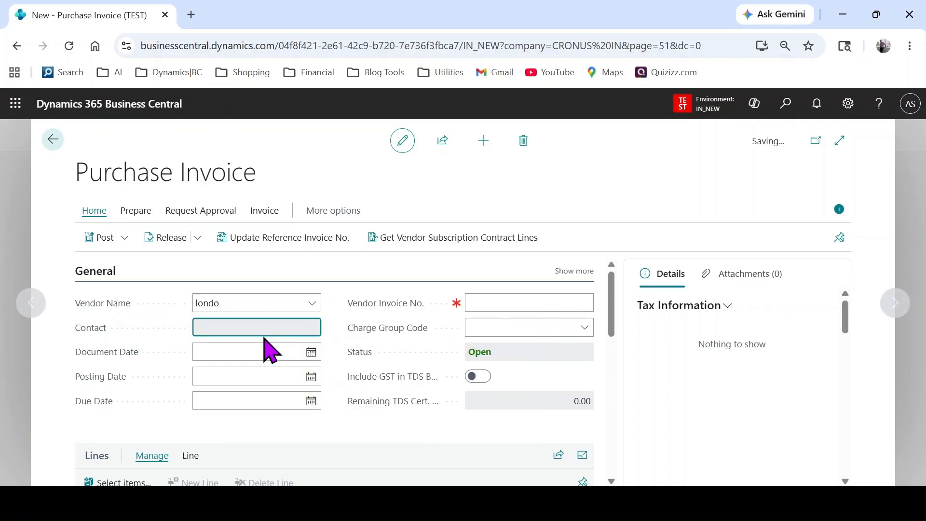
Set the new invoice's Vendor Invoice No. to its own document number and its Charge Group Code to GL-FIXED.
left_click(506, 303)
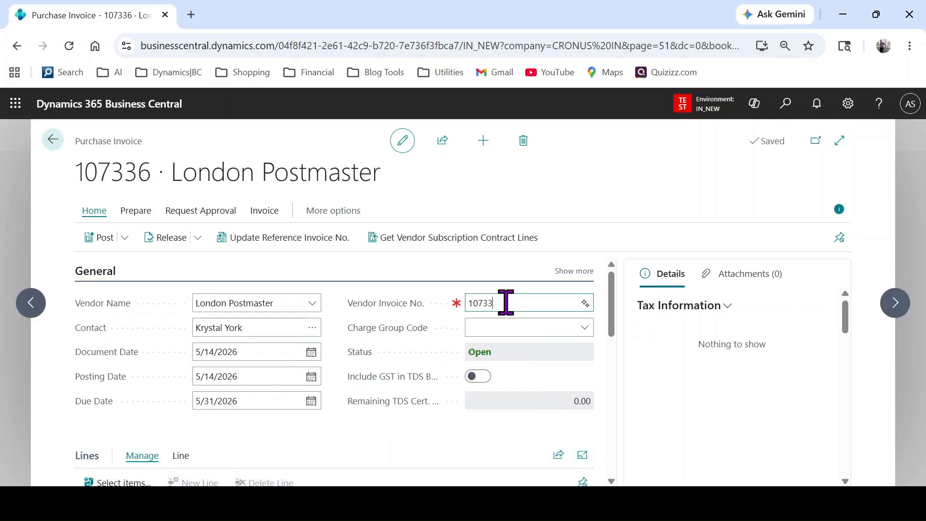
type("107336")
key("Tab")
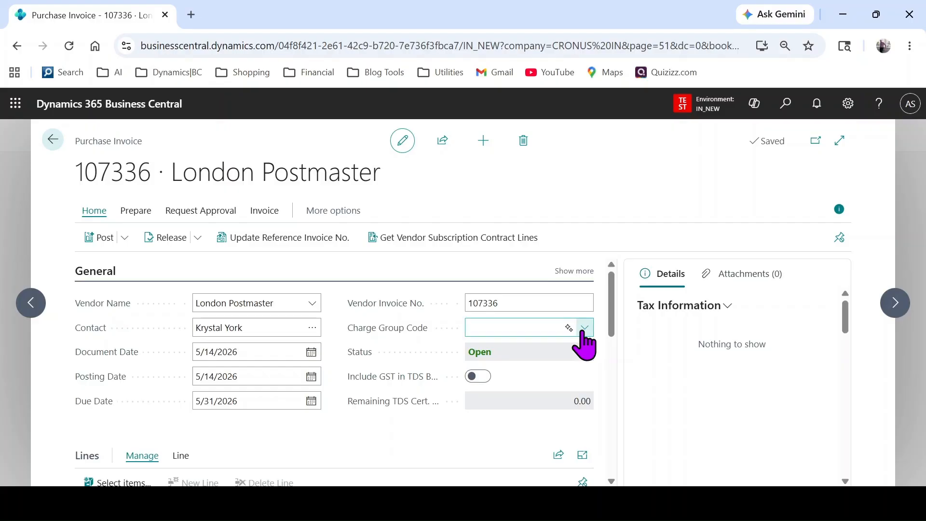
left_click(585, 329)
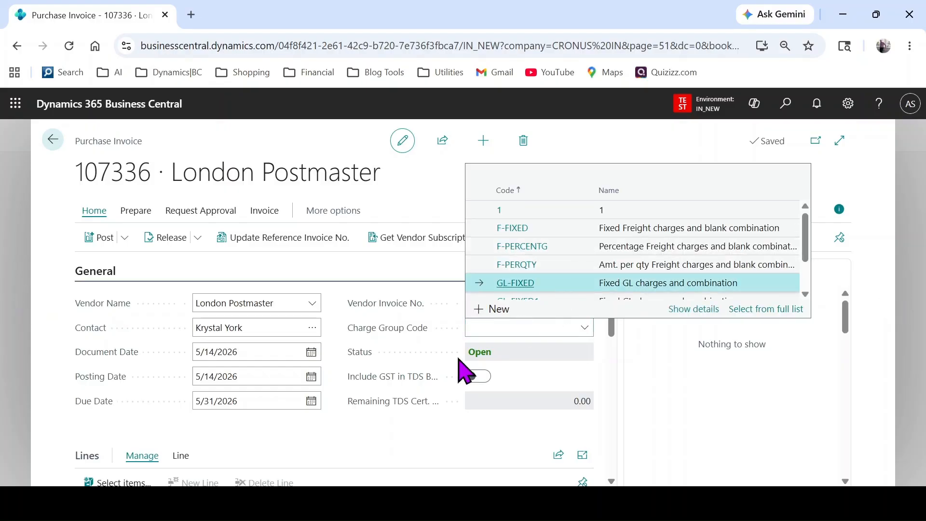
Add item 1011 (TEST ITEM 2) to the first line of the purchase invoice with quantity 50.
scroll(347, 424, "down", 3)
left_click(220, 425)
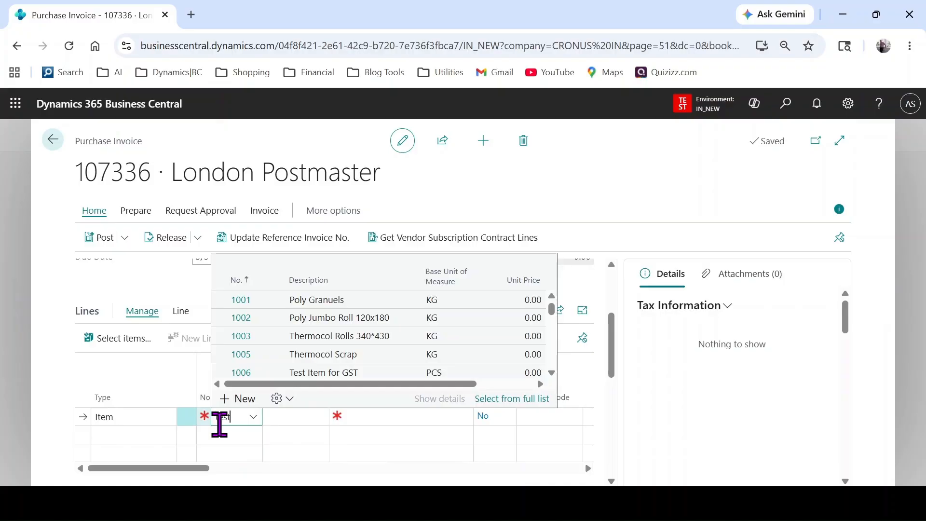
left_click(330, 343)
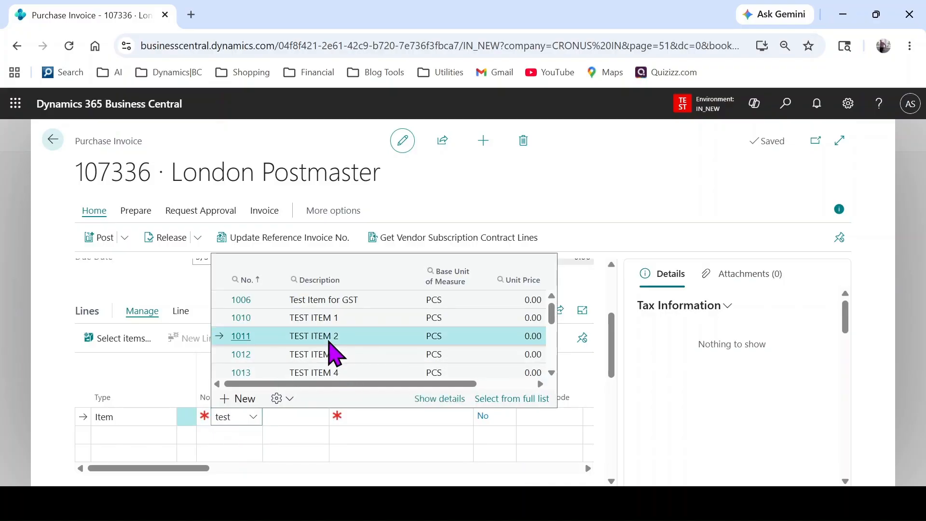
key("Return")
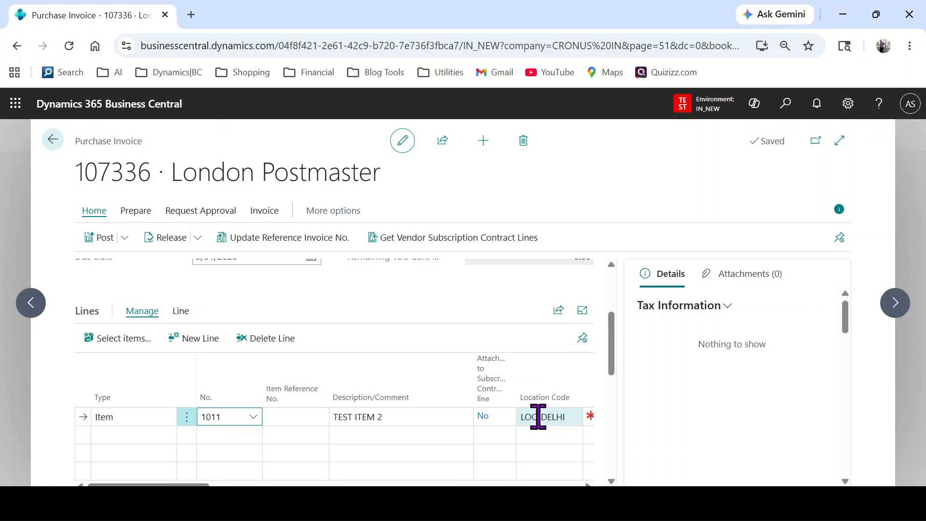
left_click(591, 418)
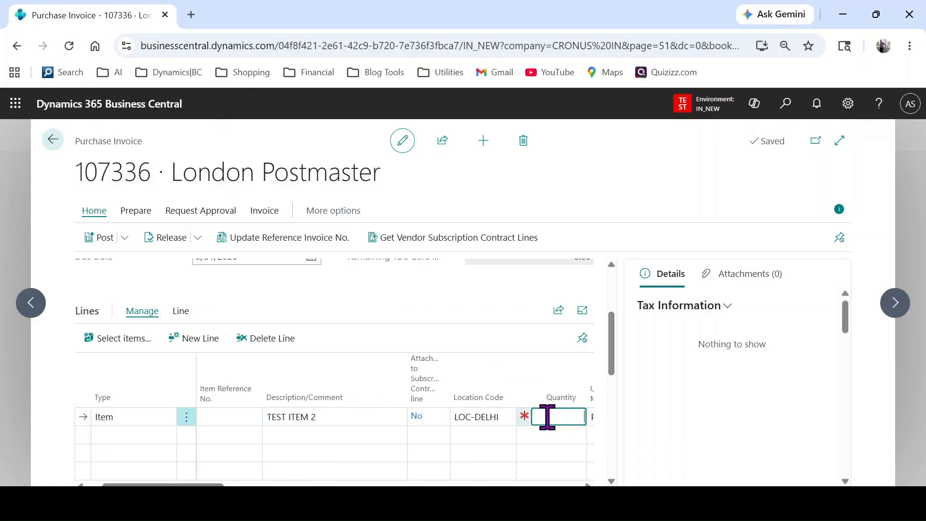
type("50")
key("Tab")
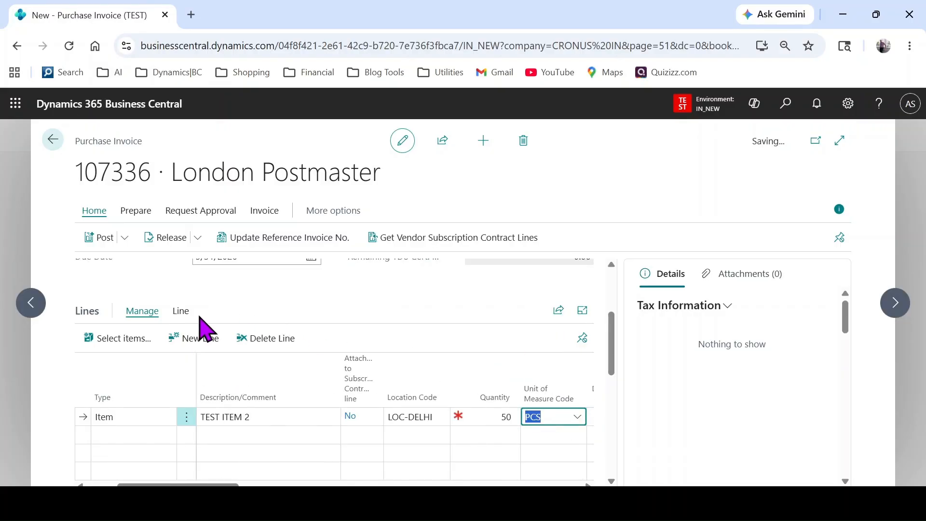
Run Explode Charge Group on the purchase invoice lines and confirm inserting the charge group lines.
left_click(181, 311)
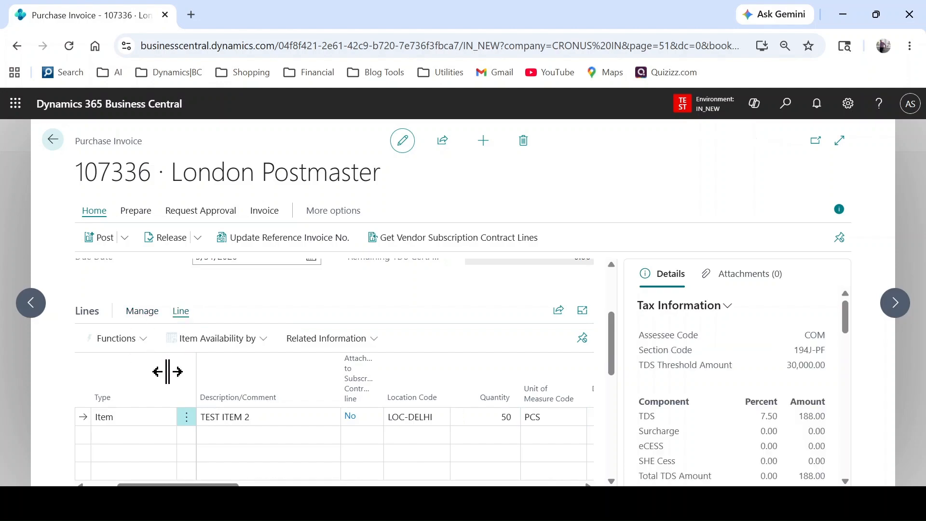
left_click(102, 349)
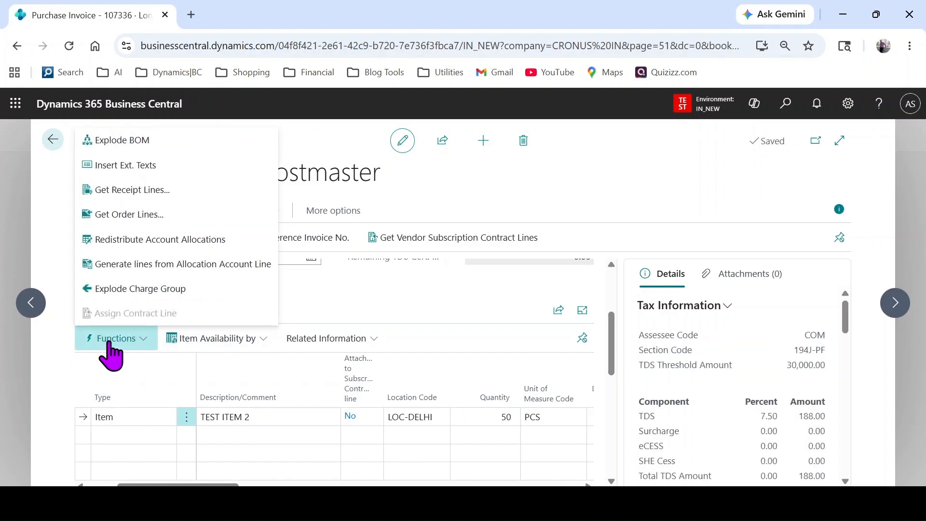
left_click(134, 284)
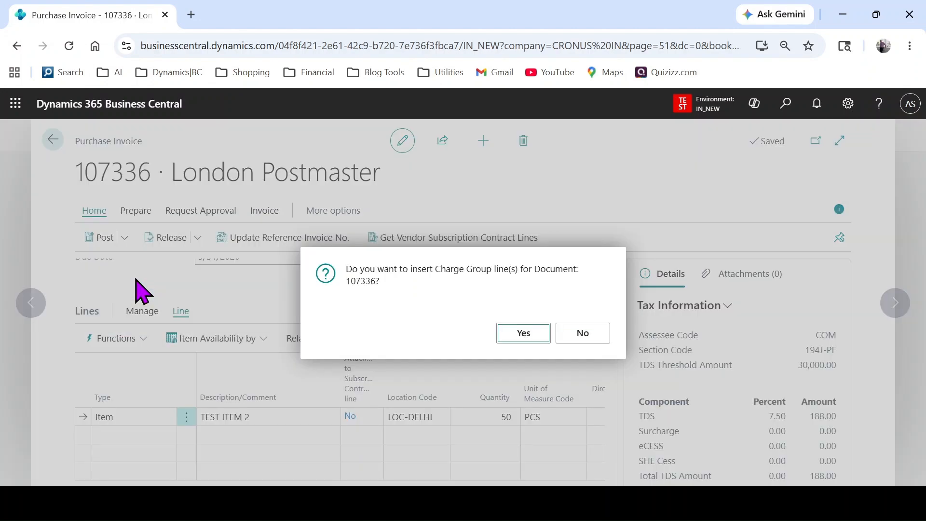
left_click(516, 334)
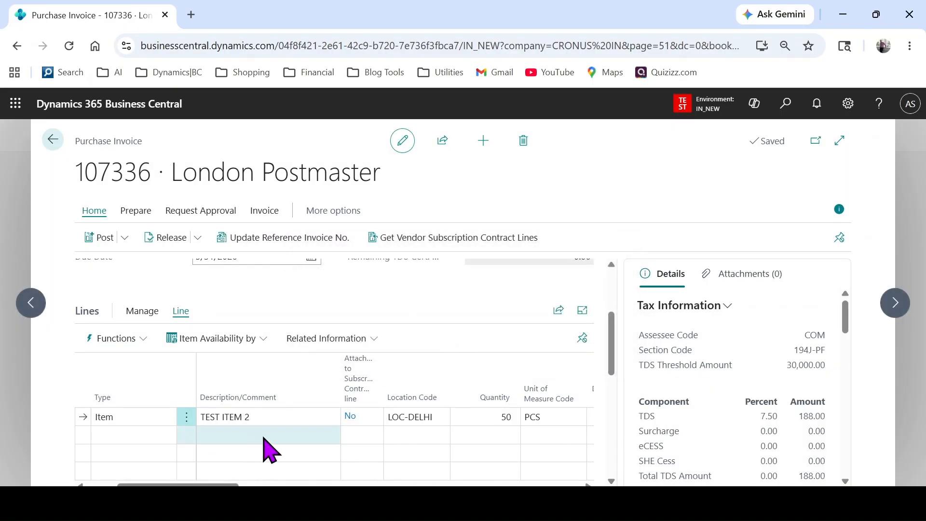
Try to post the London Postmaster purchase invoice, confirming the posting, and return to the invoice.
scroll(467, 338, "up", 3)
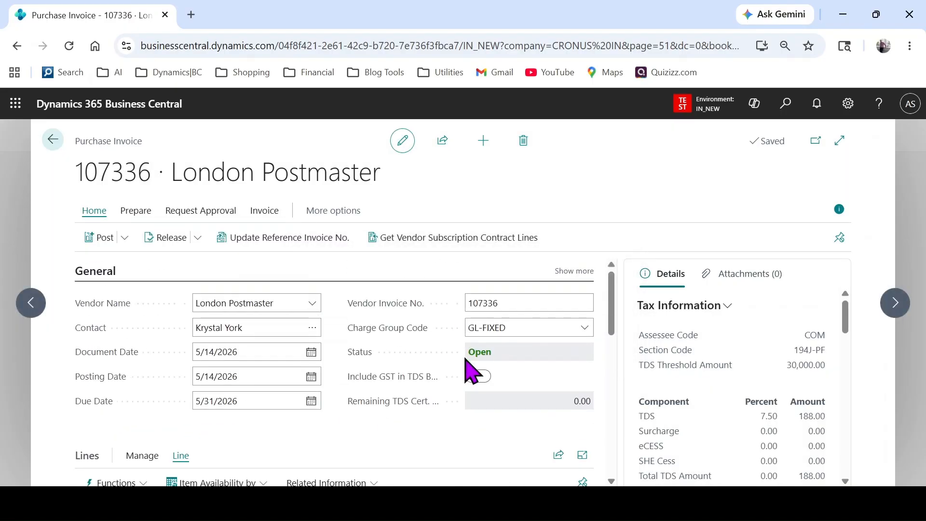
left_click(125, 238)
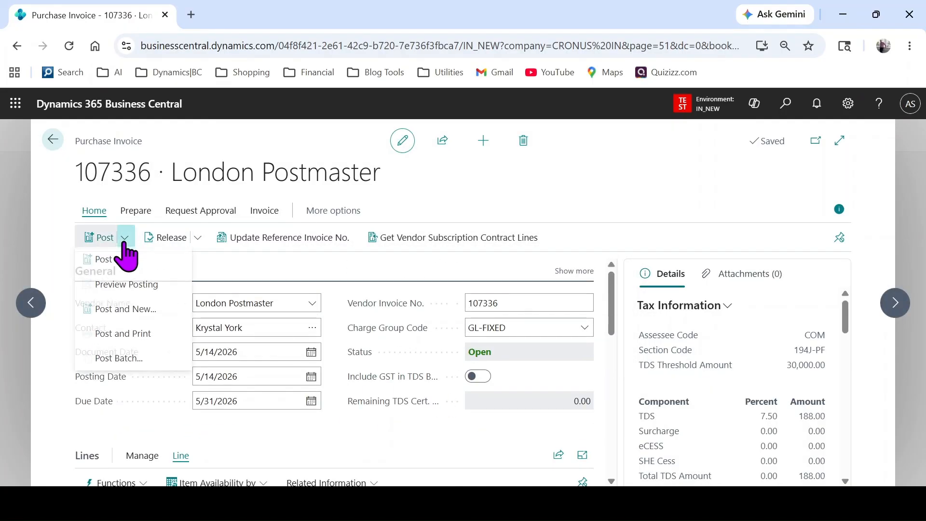
left_click(131, 270)
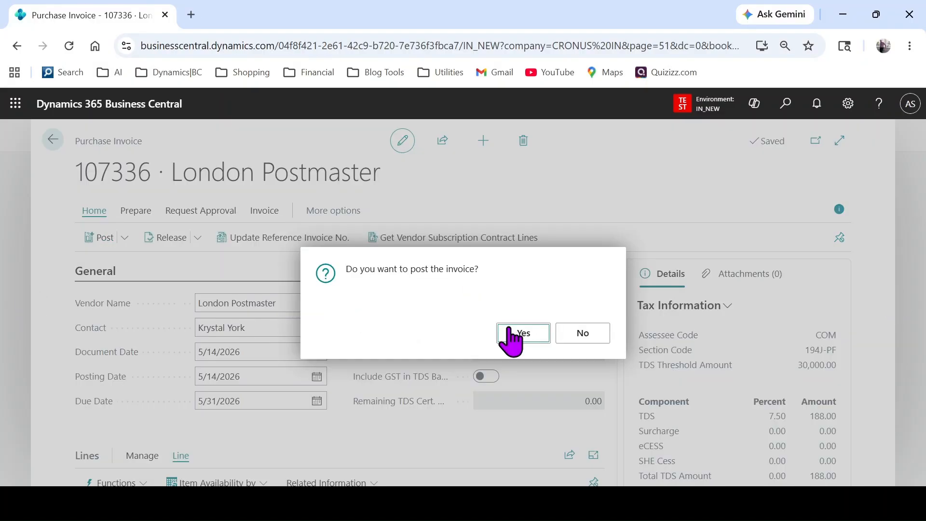
left_click(504, 330)
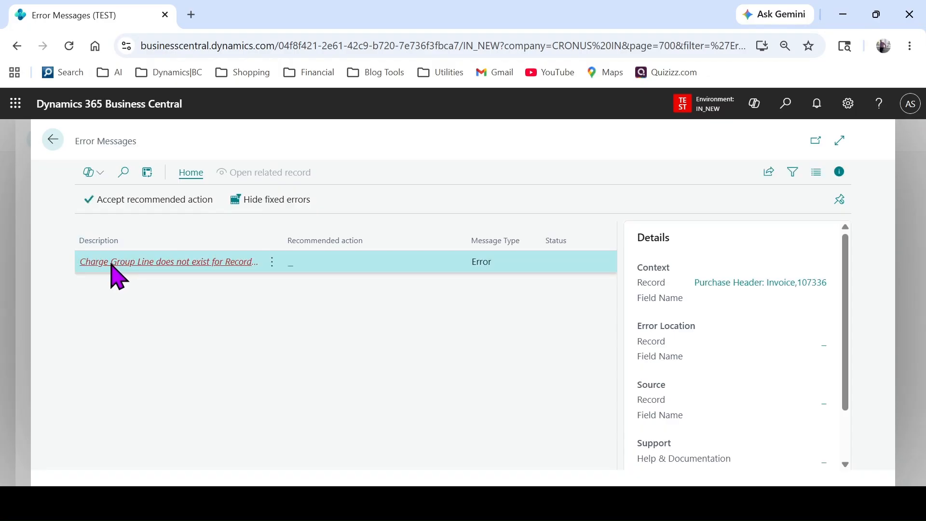
left_click(54, 141)
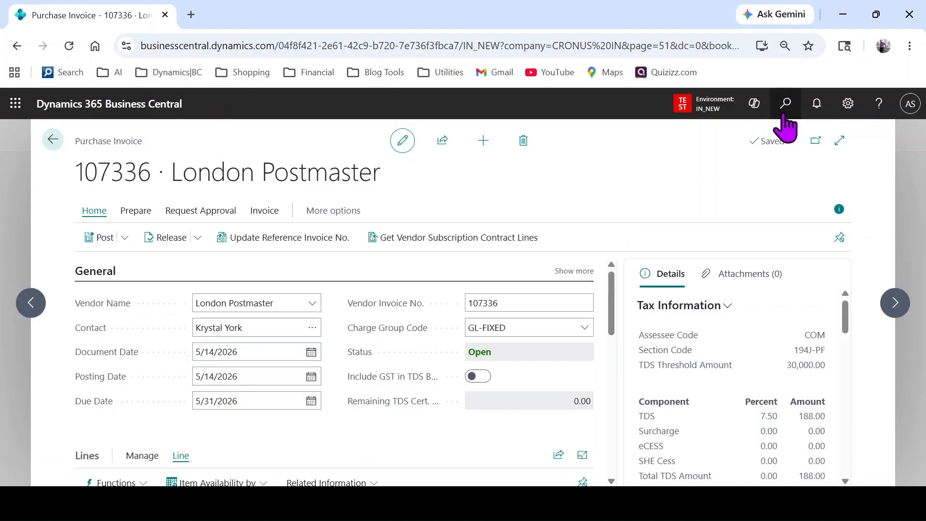
Find the Charge Groups list and examine the setup of the F-FIXED and GL-FIXED cards, returning to the purchase invoice.
left_click(784, 117)
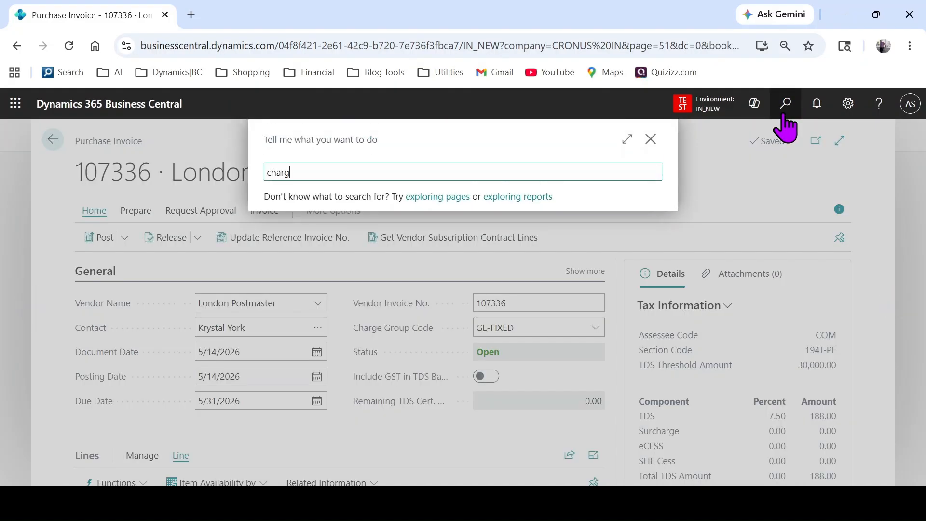
type("charg ge")
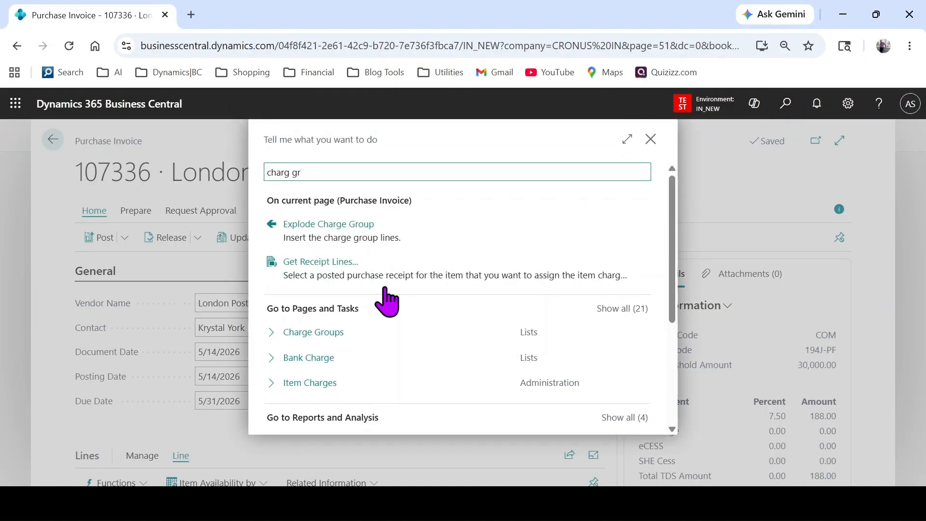
key("BackSpace")
type("r")
left_click(304, 295)
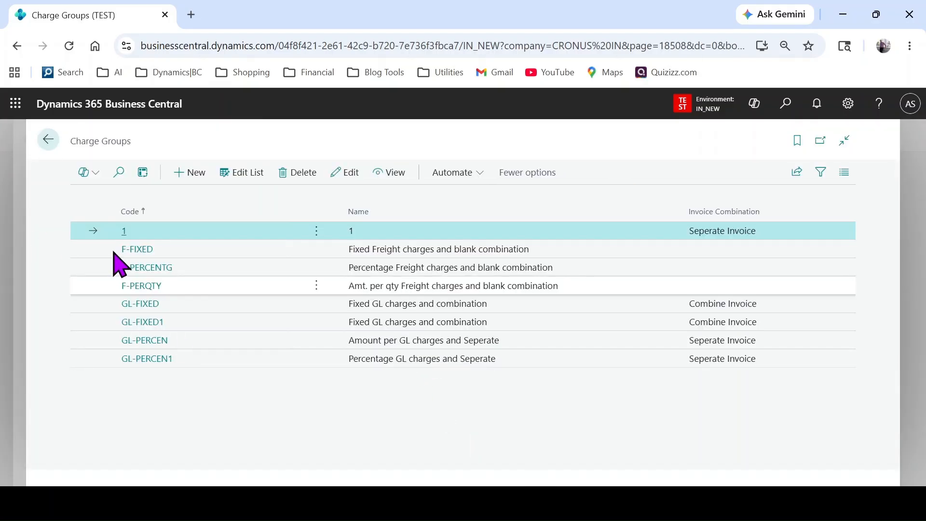
left_click(144, 251)
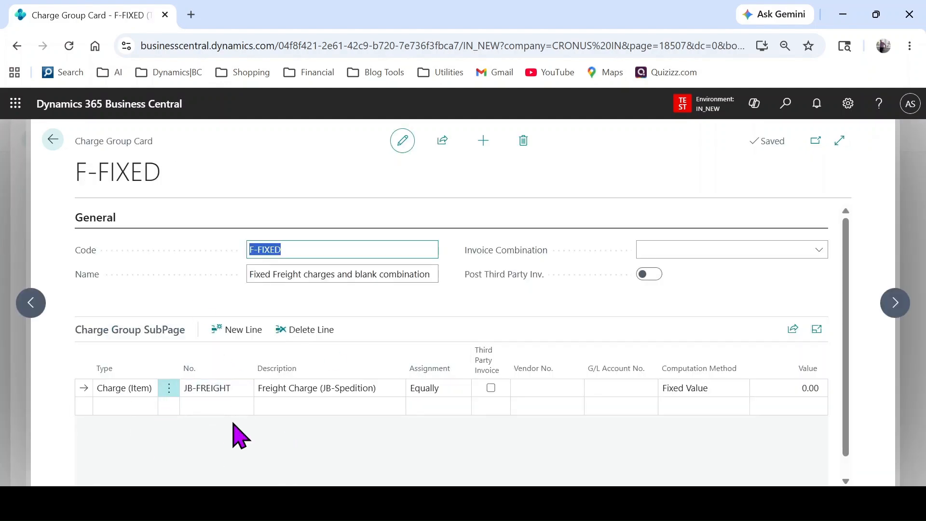
left_click(54, 147)
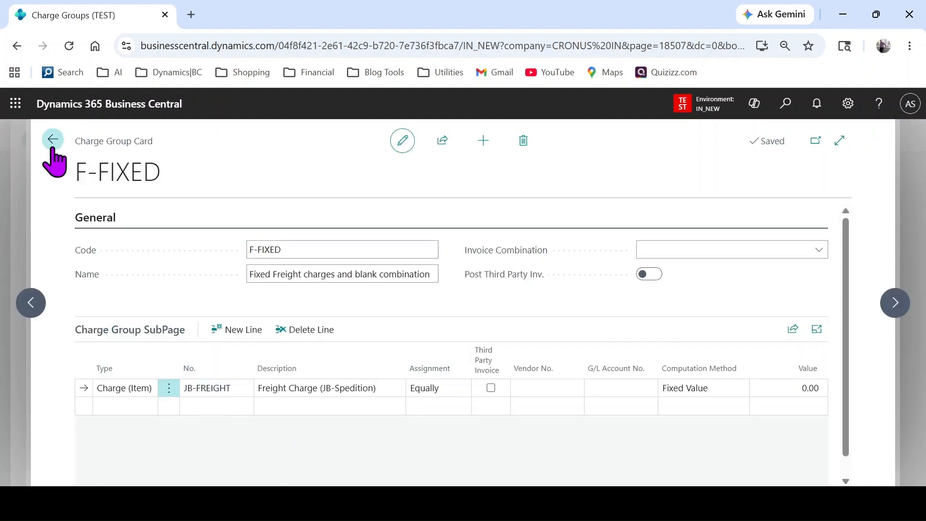
left_click(129, 309)
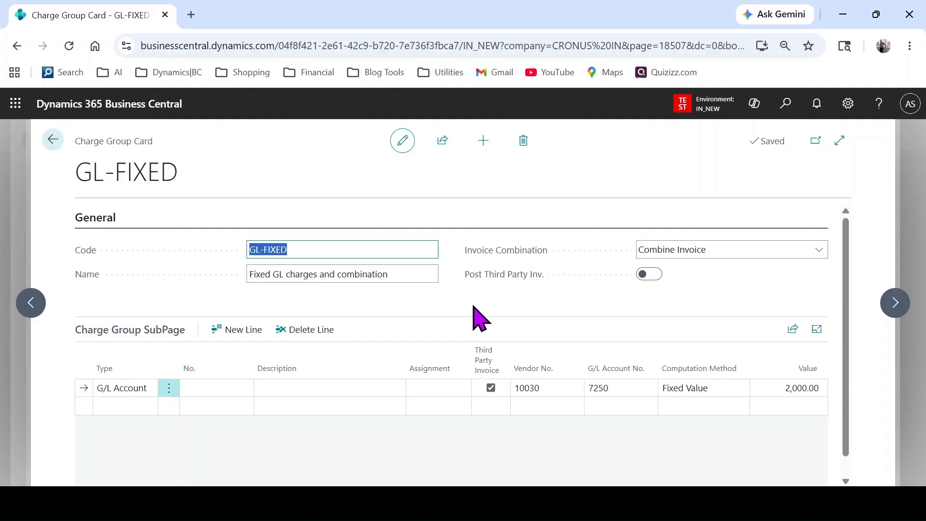
left_click(49, 140)
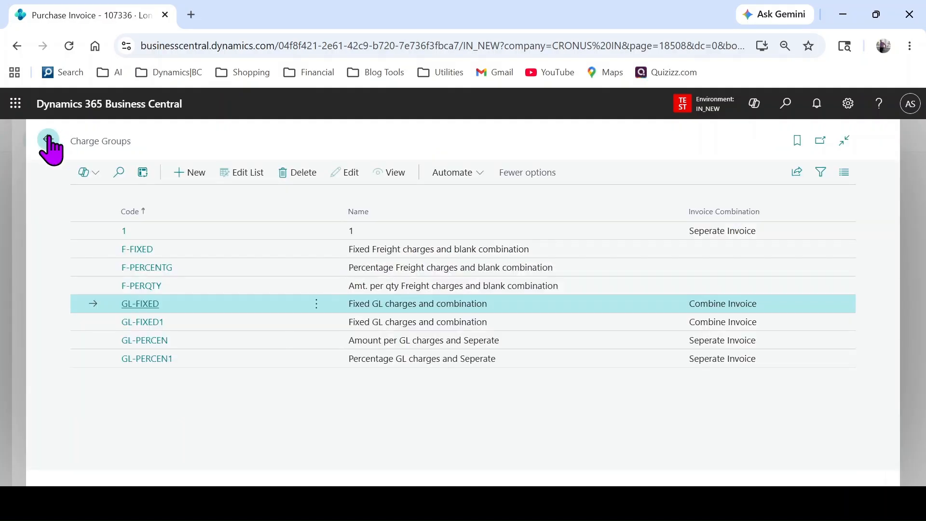
left_click(49, 140)
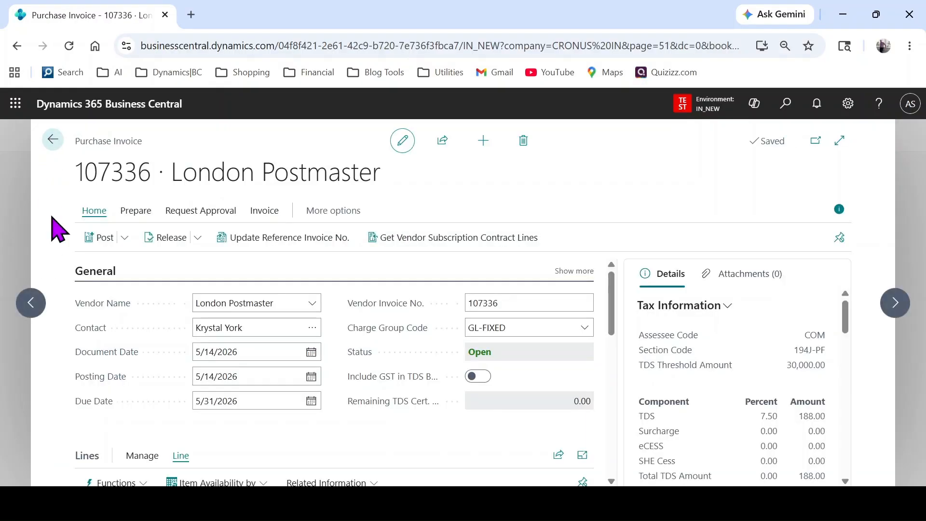
Leave the purchase invoice and create a new sales order for customer LF Information Techno Ltd.
left_click(50, 142)
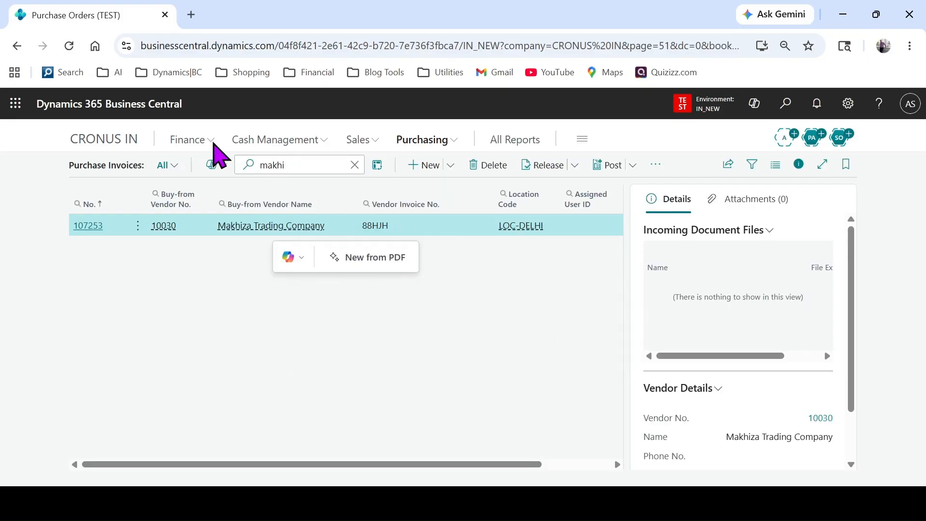
left_click(359, 142)
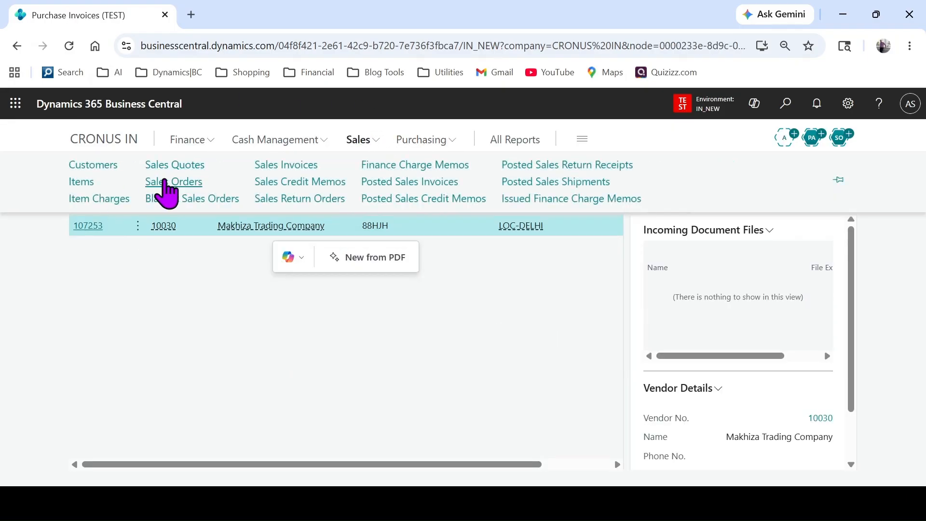
left_click(163, 182)
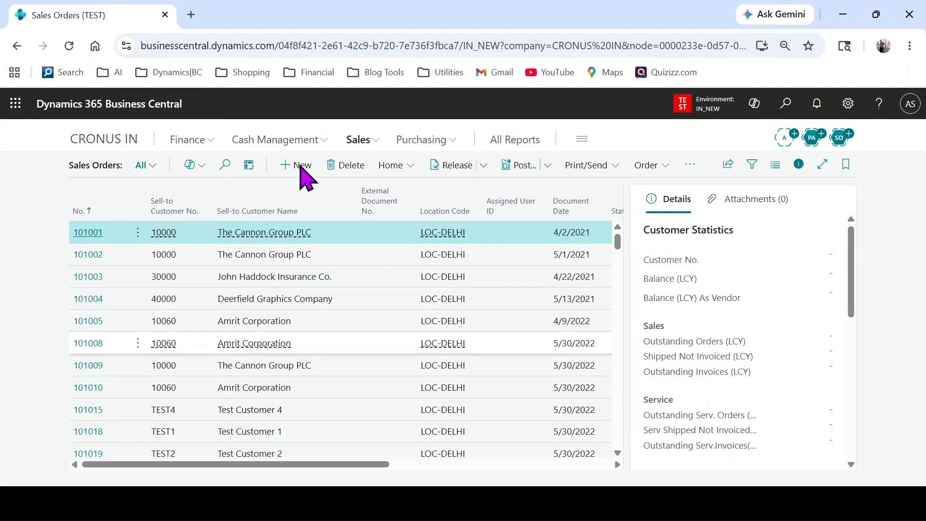
left_click(303, 169)
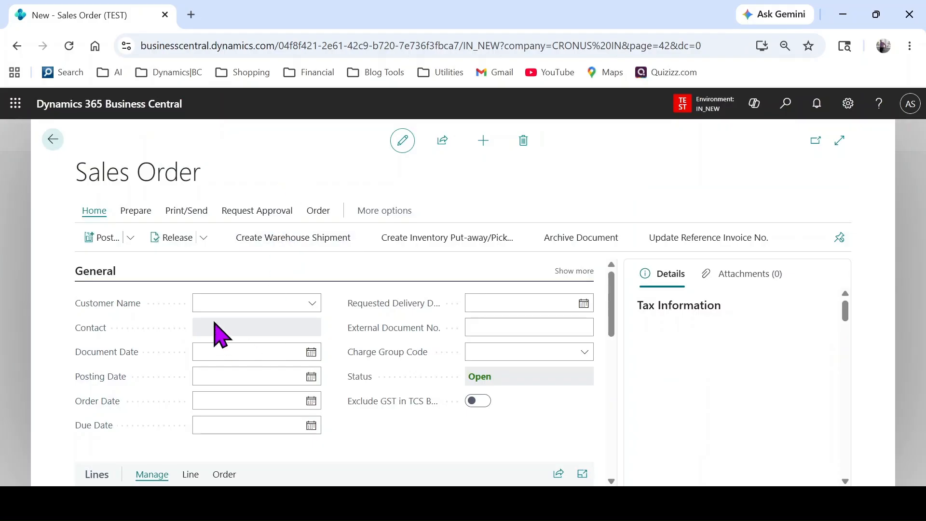
left_click(312, 304)
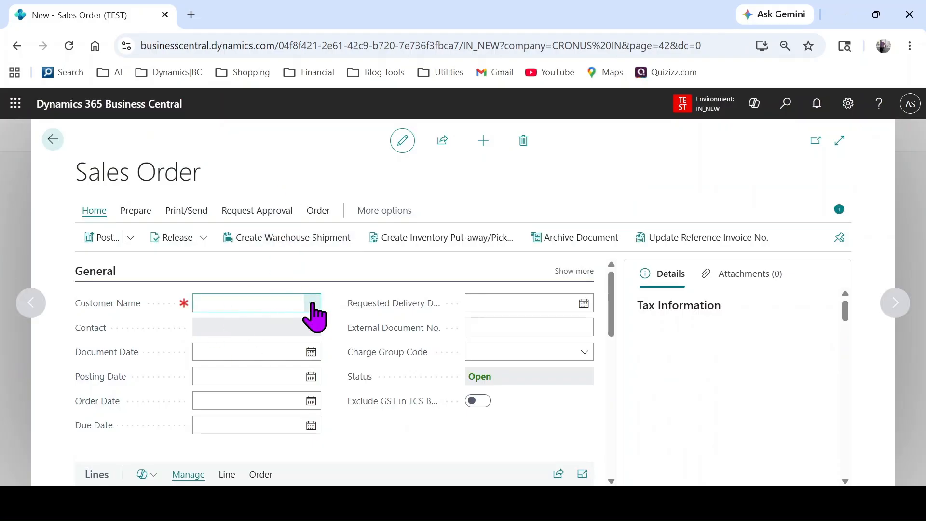
scroll(303, 423, "down", 1)
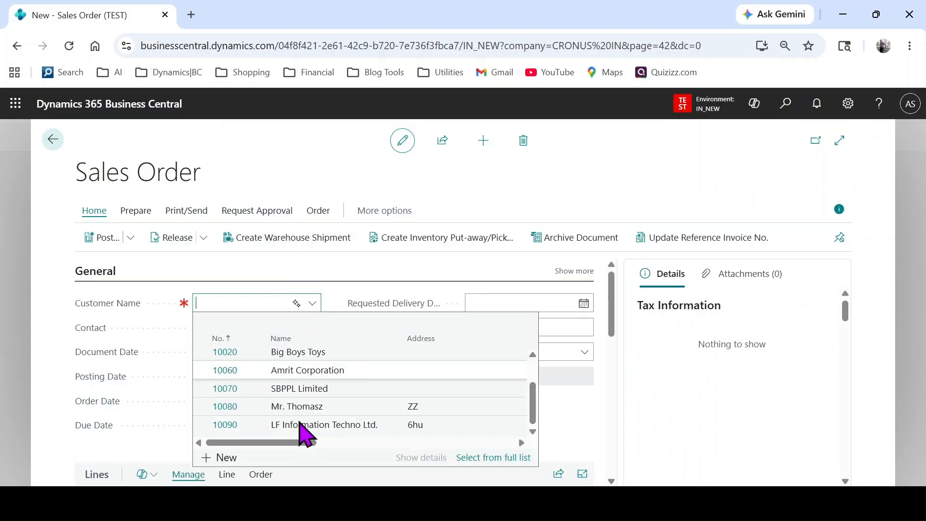
left_click(303, 425)
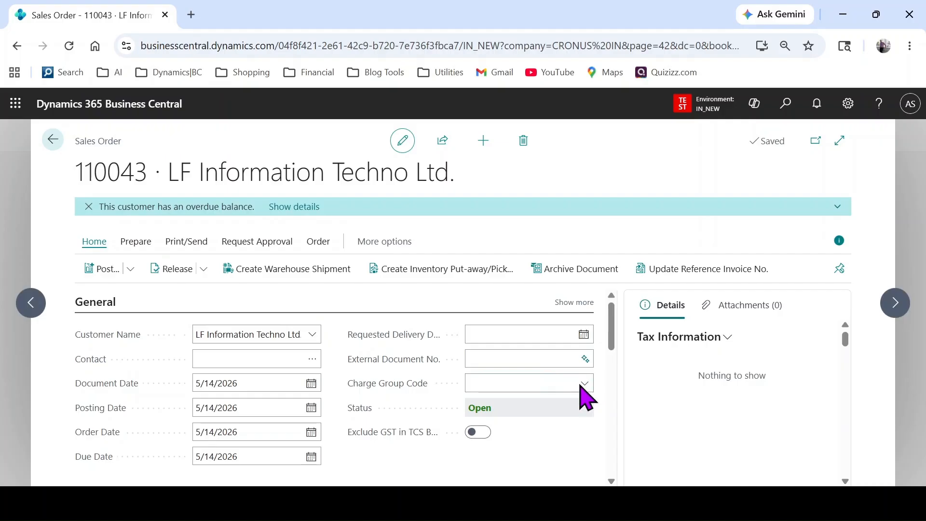
Set the sales order's Charge Group Code to F-FIXED.
left_click(585, 383)
left_click(585, 383)
left_click(547, 286)
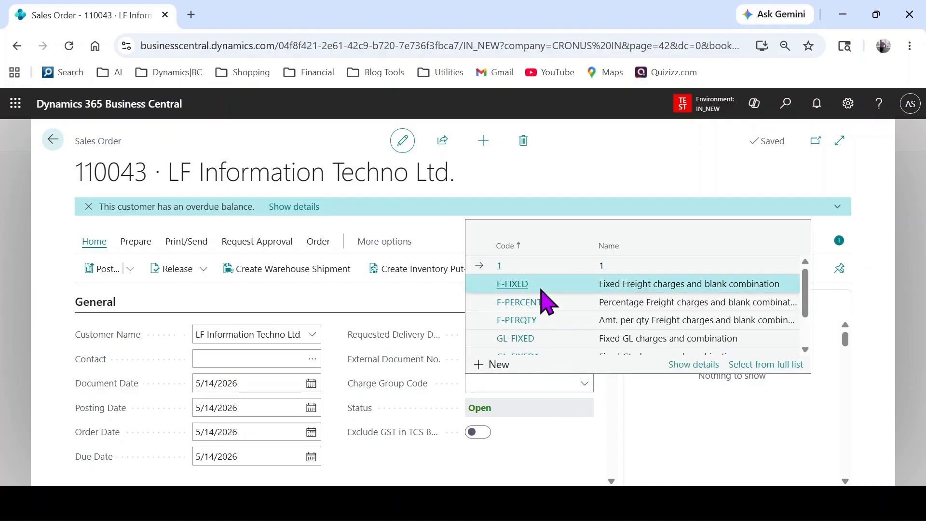
Add an item line for 1010 TEST ITEM 1 to the sales order with location LOC-DELHI, quantity 800 and unit price 120.
scroll(394, 423, "down", 1)
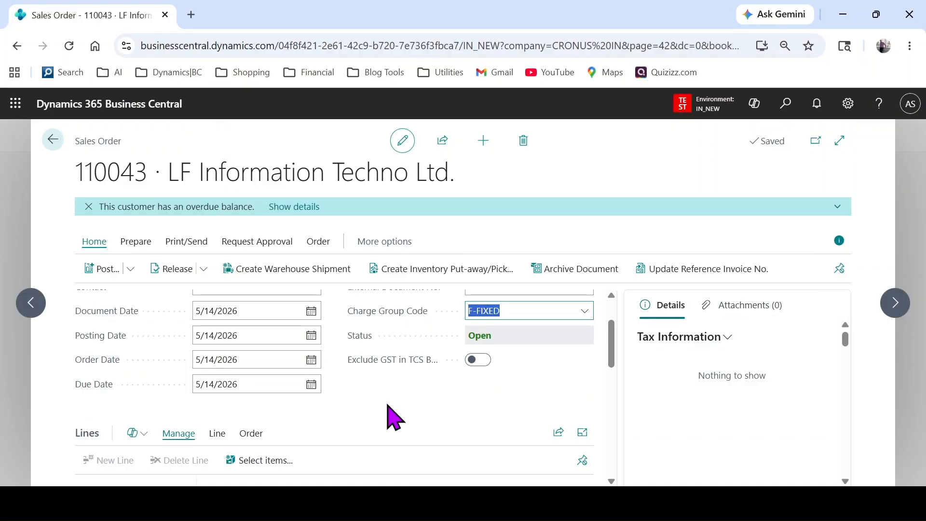
scroll(387, 405, "down", 1)
scroll(387, 407, "up", 1)
scroll(387, 405, "down", 1)
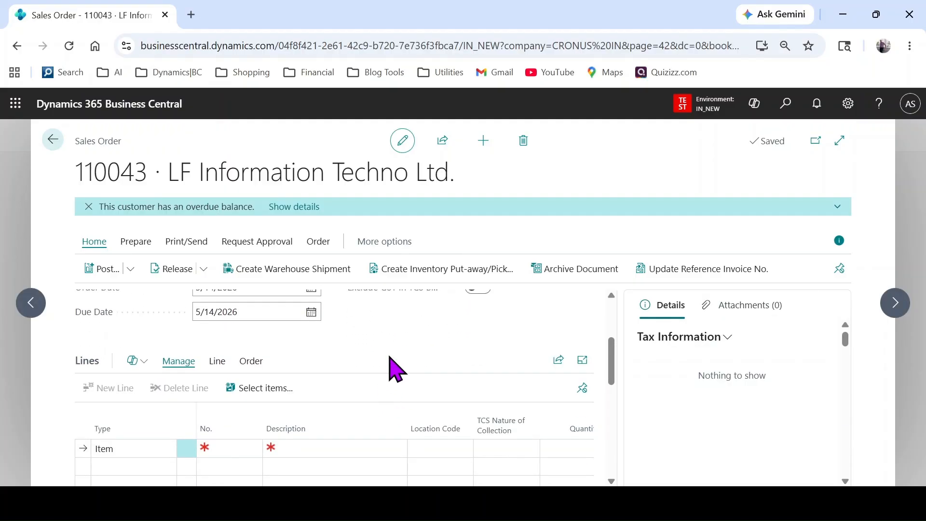
left_click(221, 448)
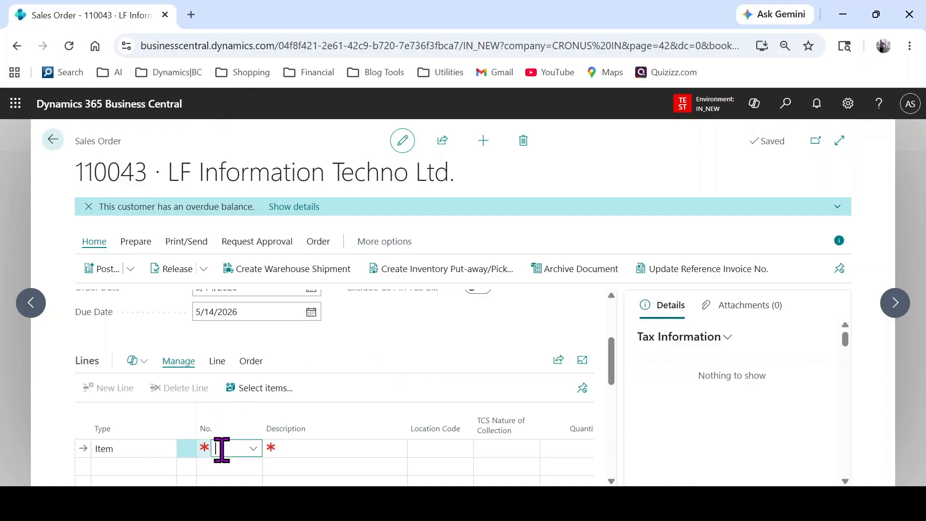
type("test")
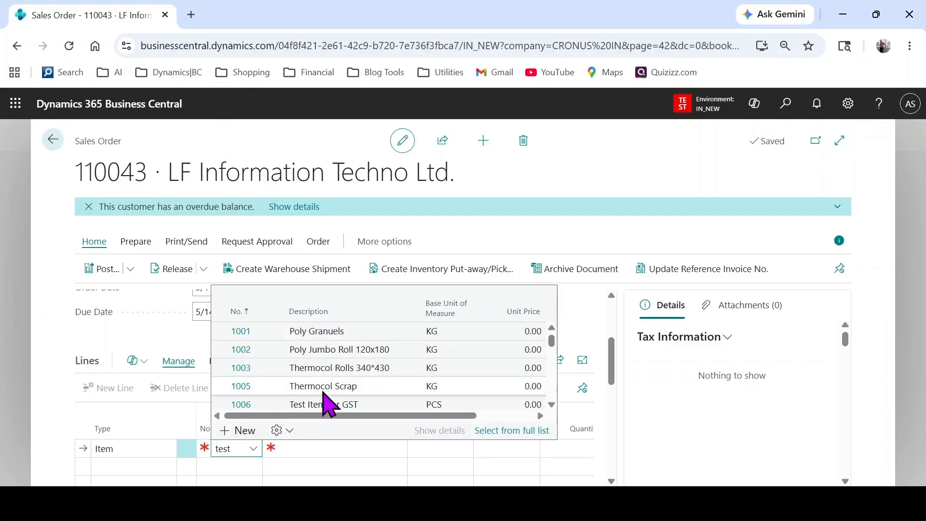
key("Down")
key("Down")
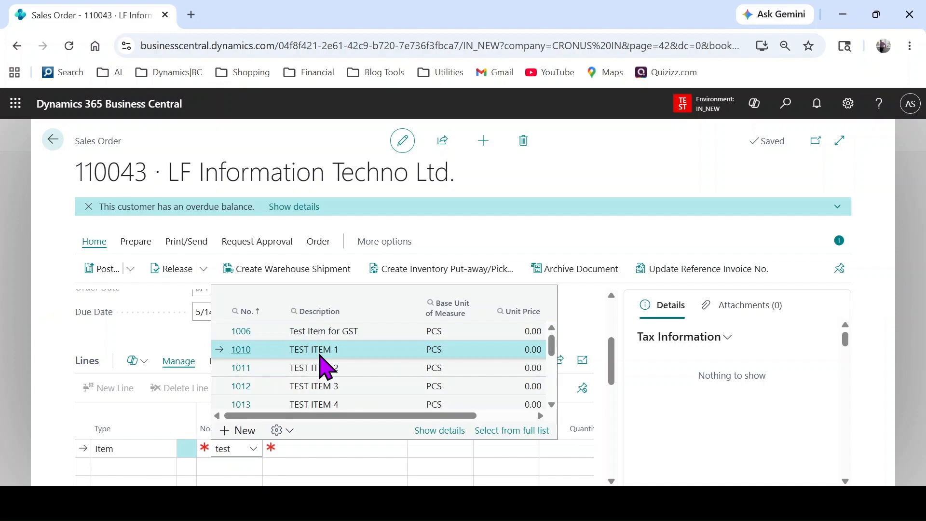
key("Return")
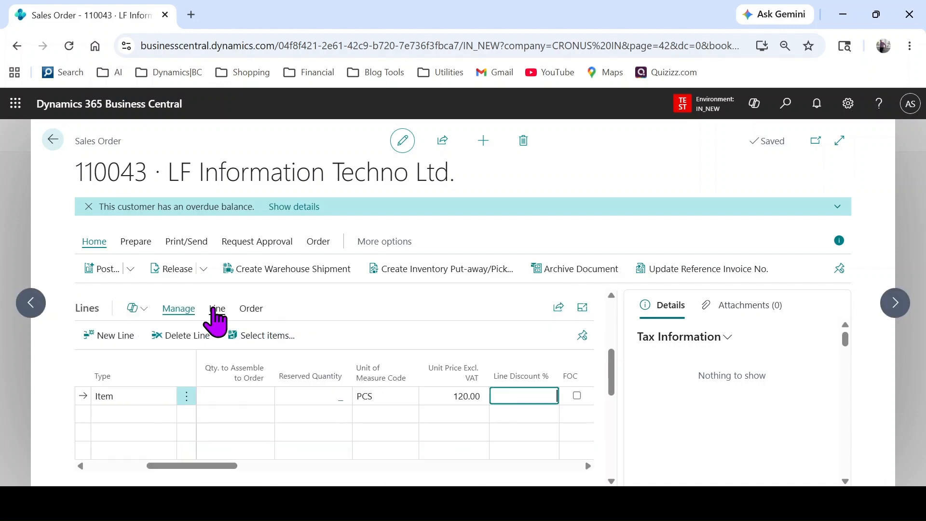
Run Explode Charge Group on the sales order lines, confirm inserting the charge lines, and check the freight charge line.
left_click(217, 308)
left_click(115, 335)
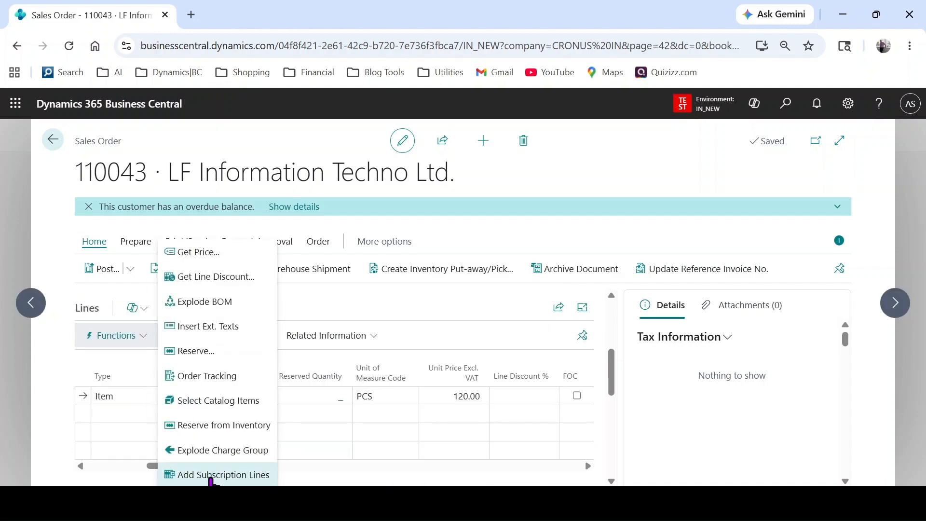
left_click(198, 451)
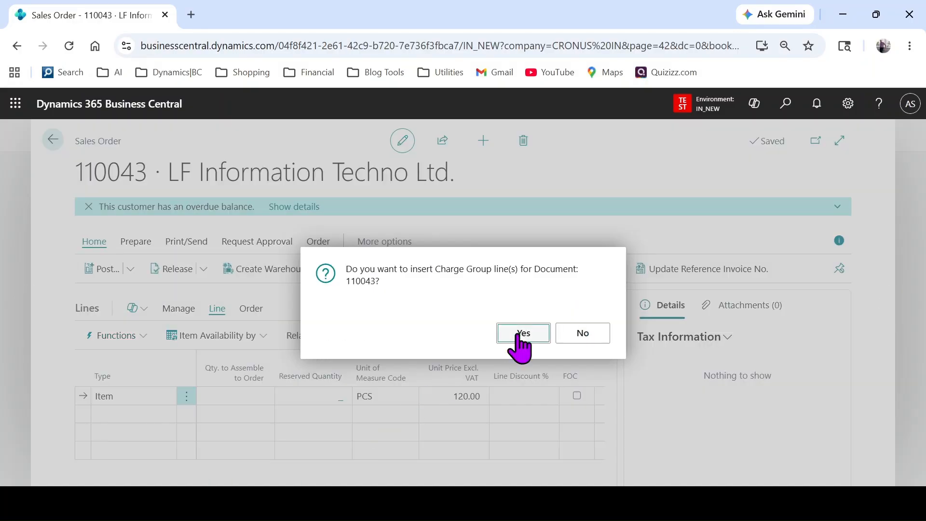
left_click(522, 333)
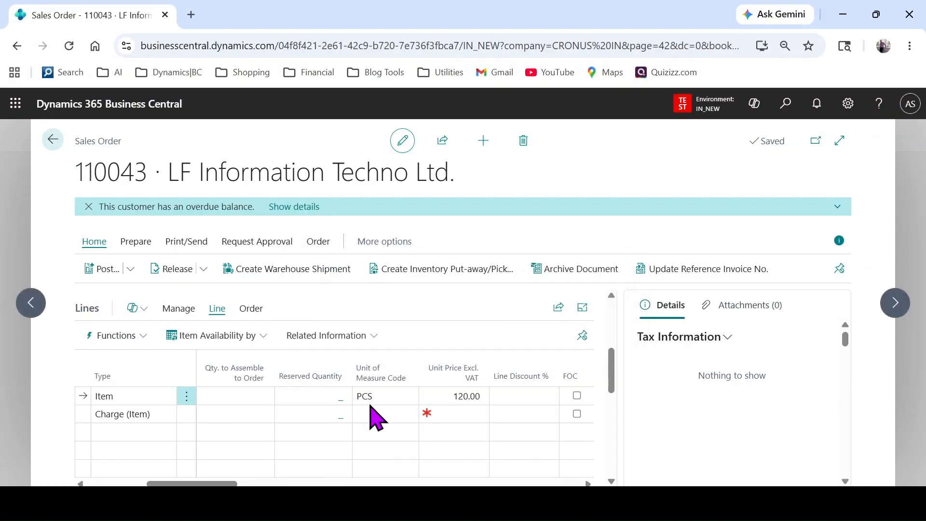
left_click_drag(205, 482, 114, 480)
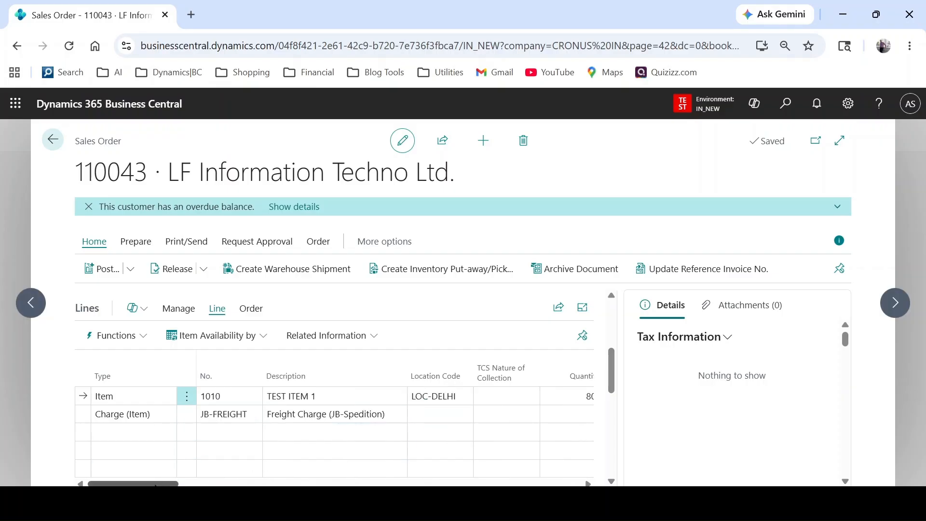
scroll(503, 427, "right", 6)
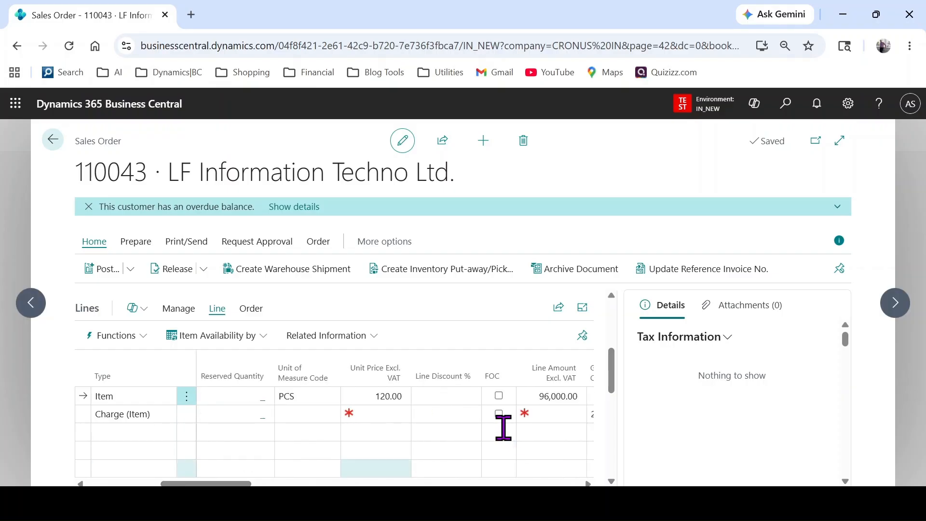
Open the F-FIXED charge group's details, set the JB-FREIGHT line's fixed value to 5,000, and return to the sales order.
scroll(407, 403, "up", 5)
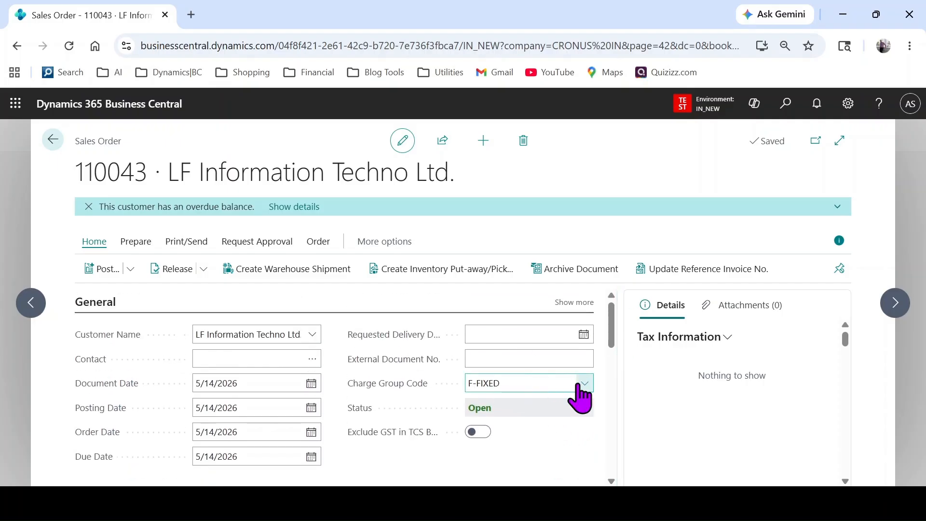
left_click(579, 384)
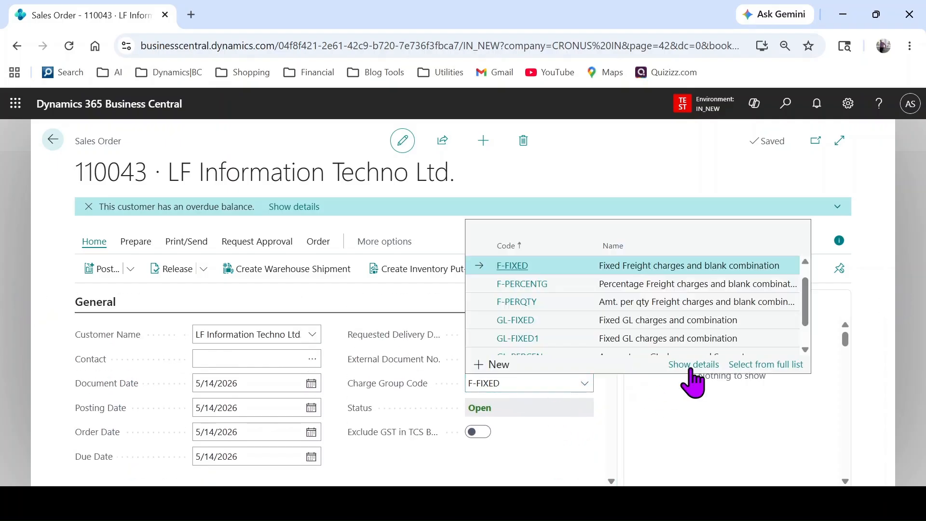
left_click(693, 366)
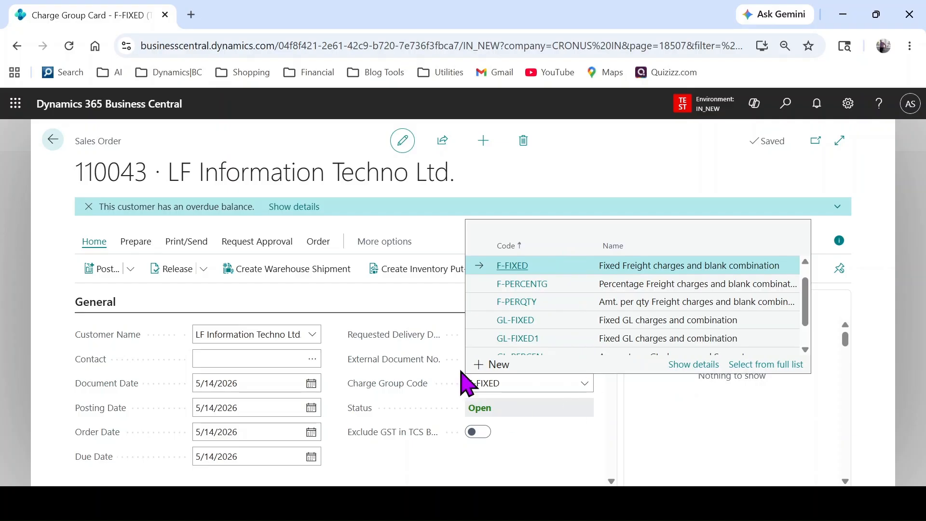
left_click(783, 389)
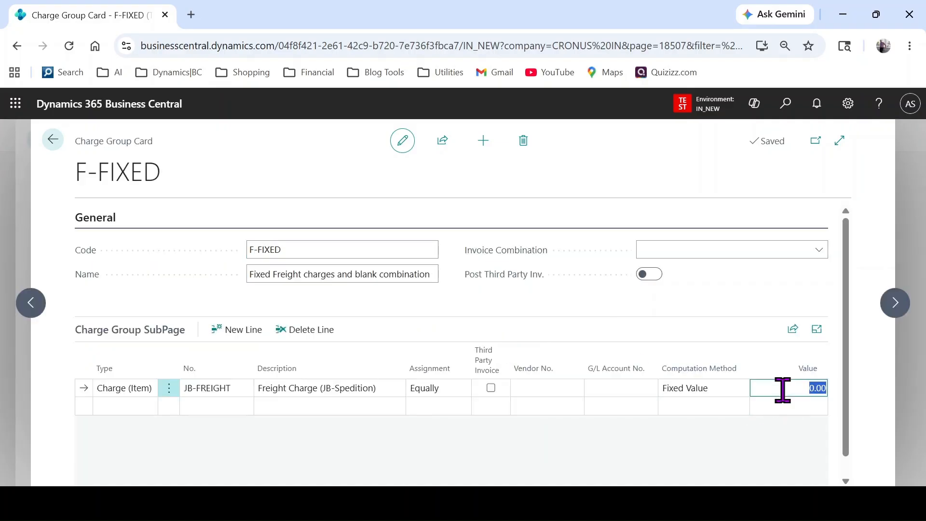
left_click(710, 391)
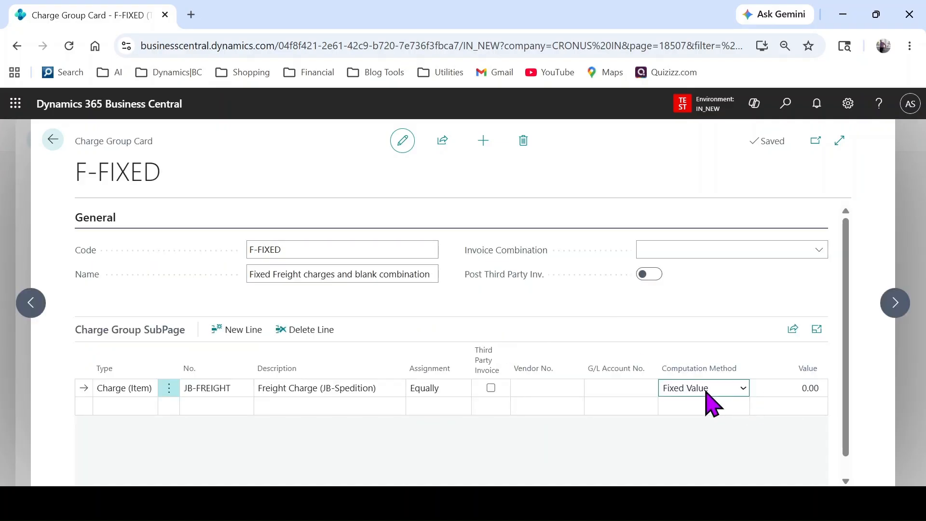
left_click(810, 388)
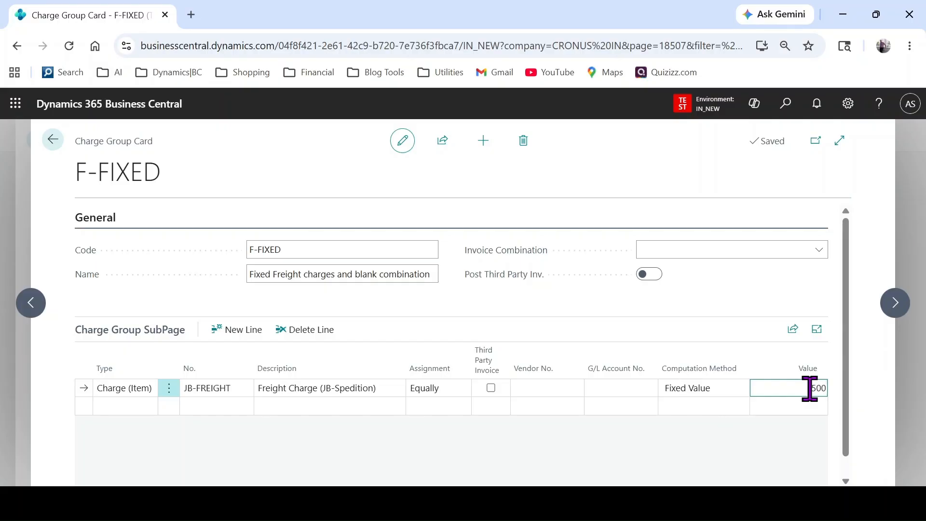
key("Return")
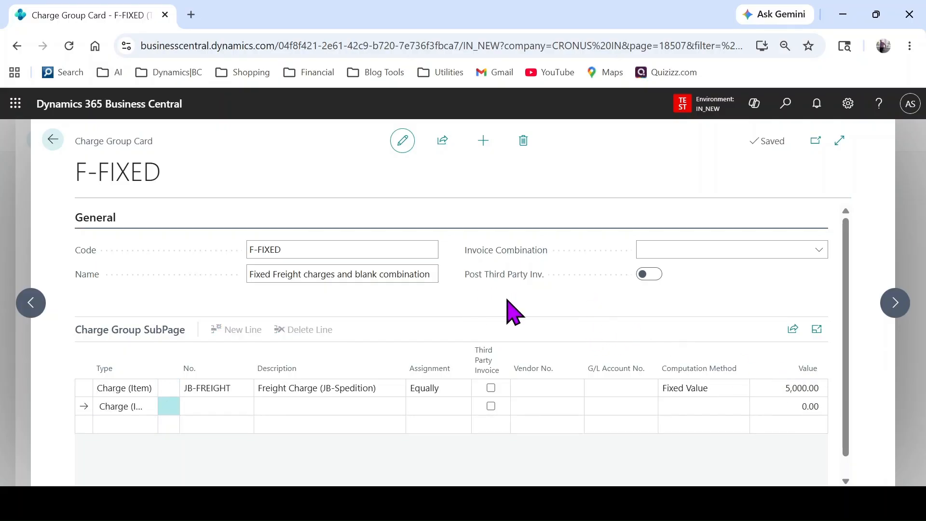
left_click(294, 393)
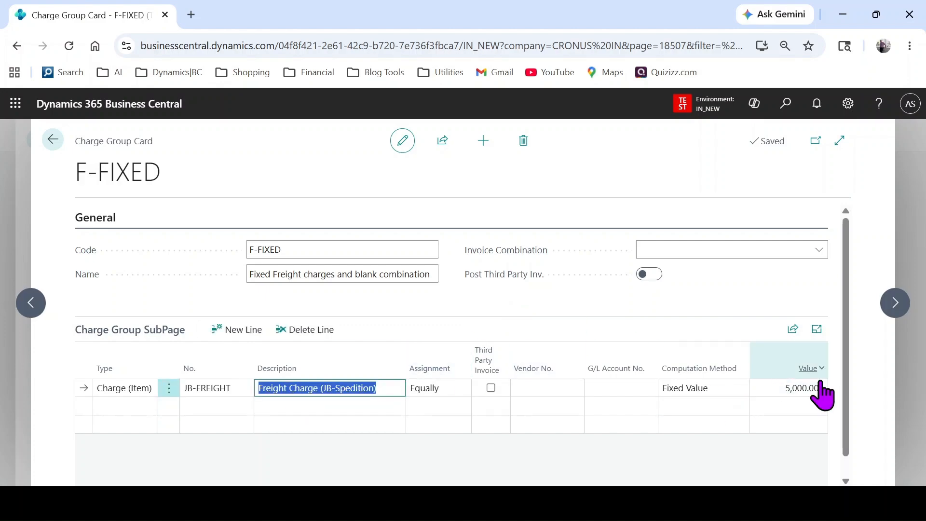
left_click(53, 141)
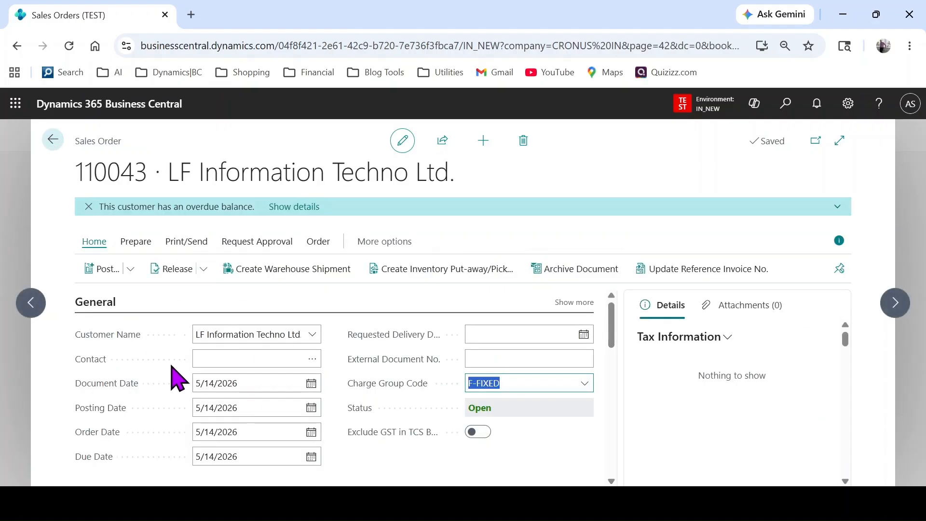
Explode the charge group again so the updated F-FIXED value is applied to the sales order, and review the lines.
scroll(231, 362, "down", 10)
scroll(187, 372, "up", 5)
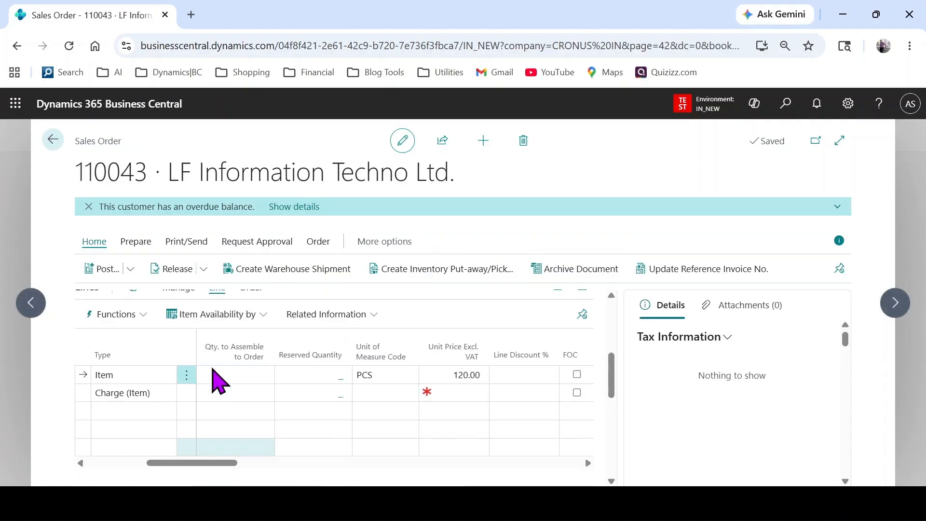
left_click(137, 323)
left_click(228, 450)
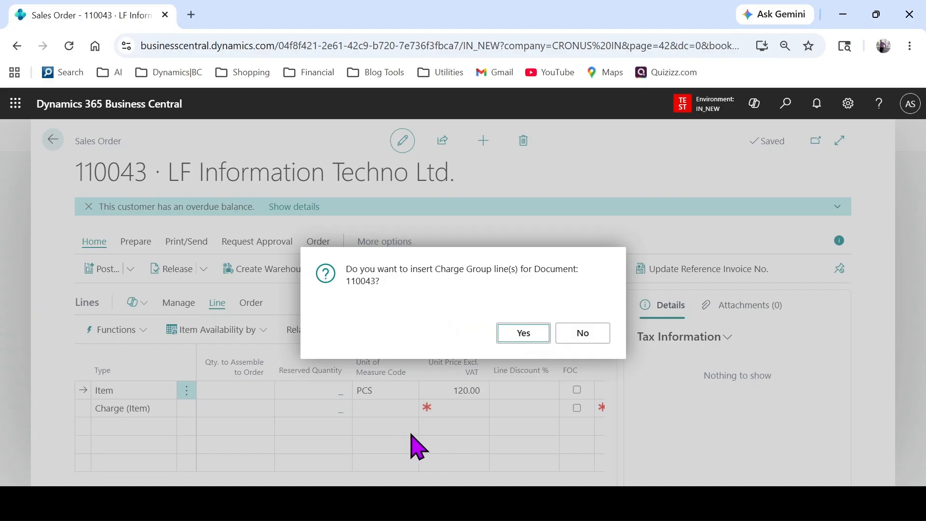
key("Return")
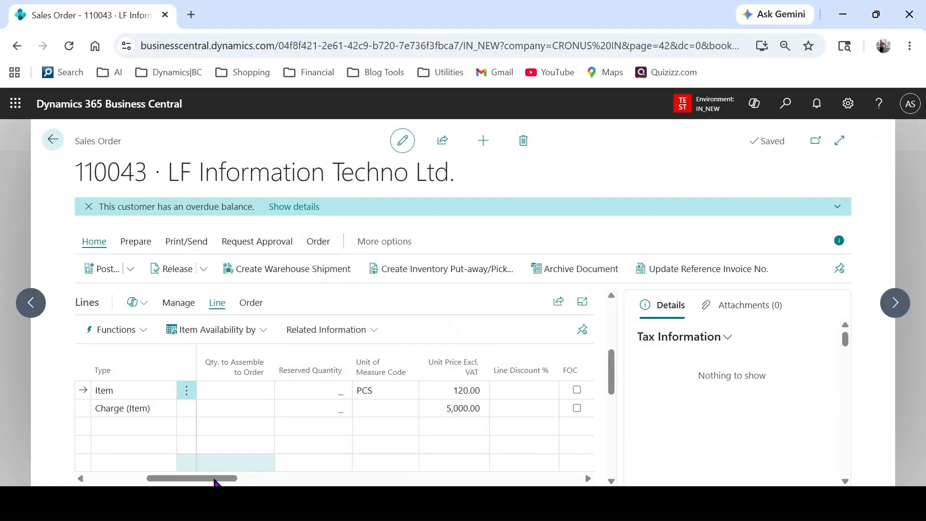
left_click_drag(129, 473, 123, 472)
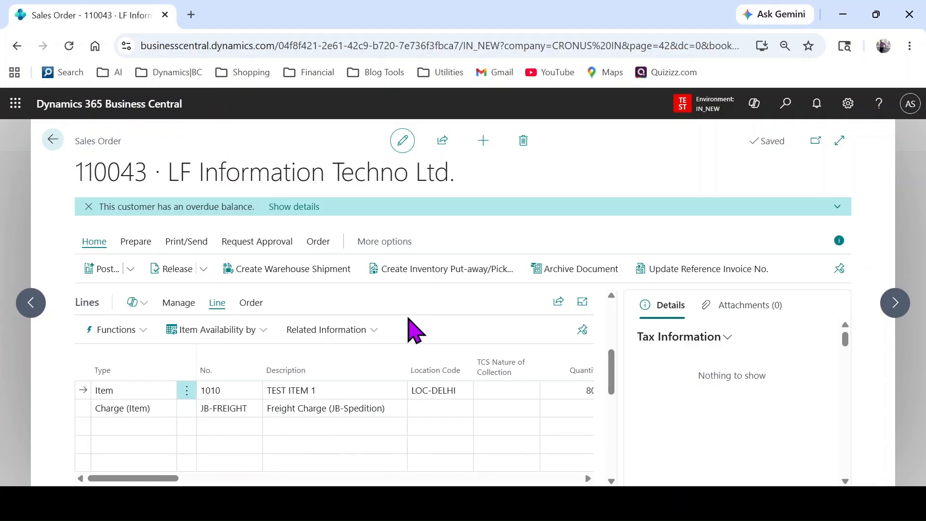
Post the sales order with Ship and Invoice, and decline opening the posted invoice.
scroll(191, 347, "up", 2)
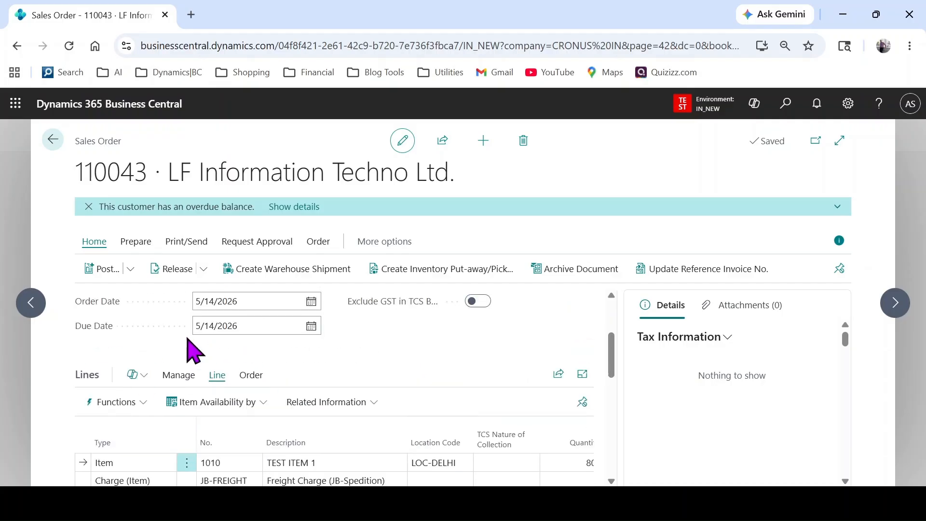
left_click(102, 269)
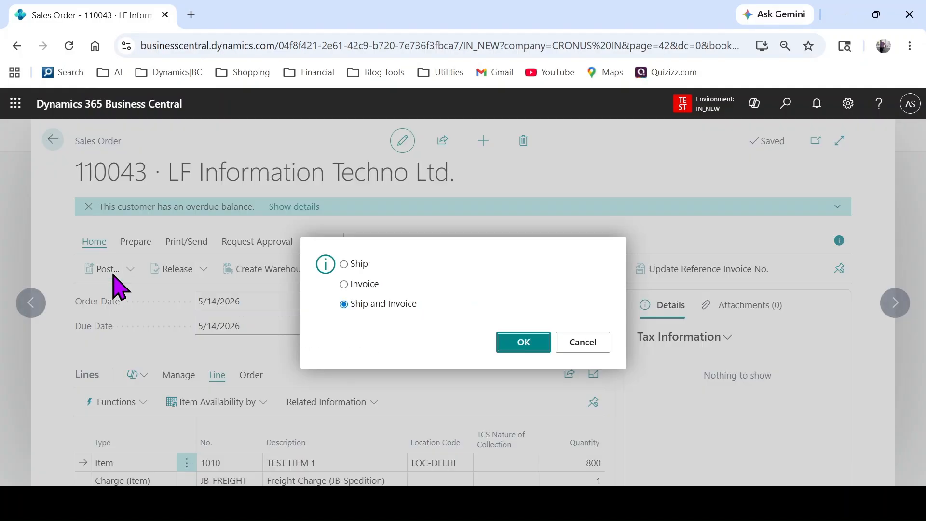
left_click(520, 348)
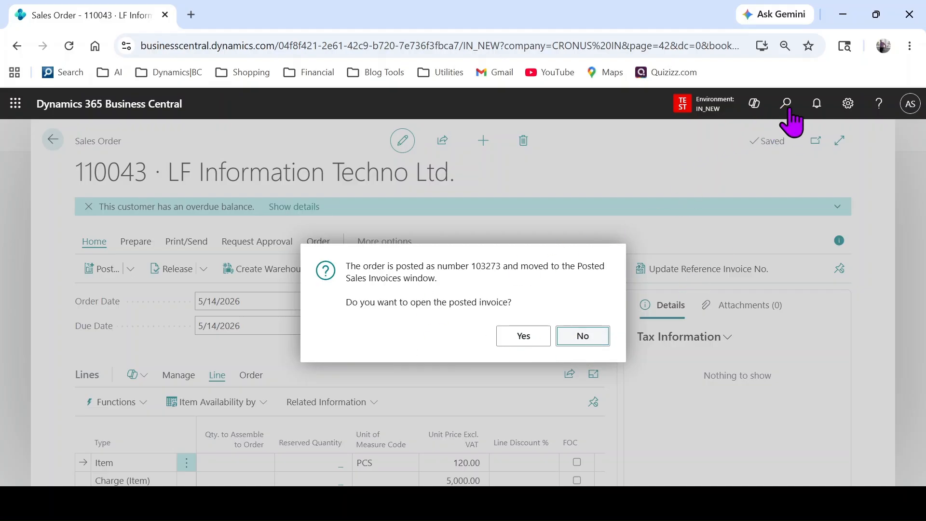
key("Return")
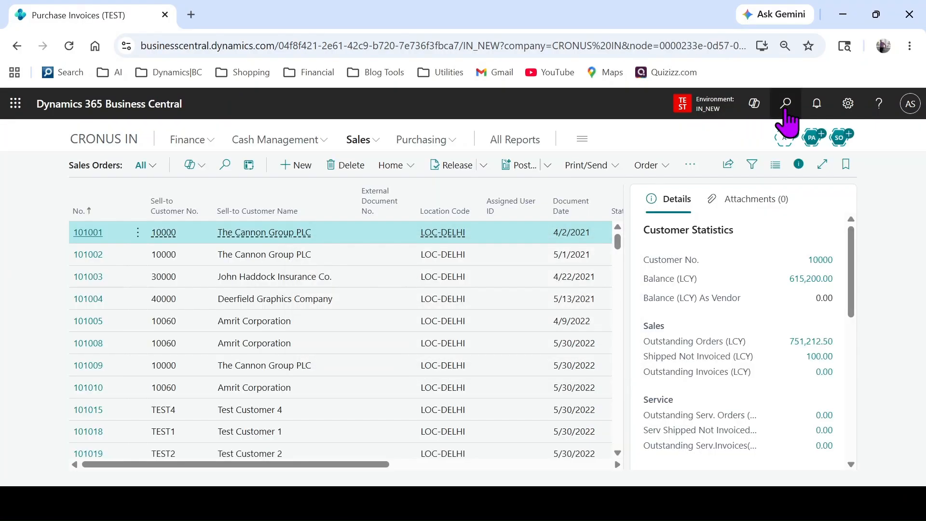
Search for the Charge Groups page and open its list.
left_click(786, 104)
type("char")
type("ge")
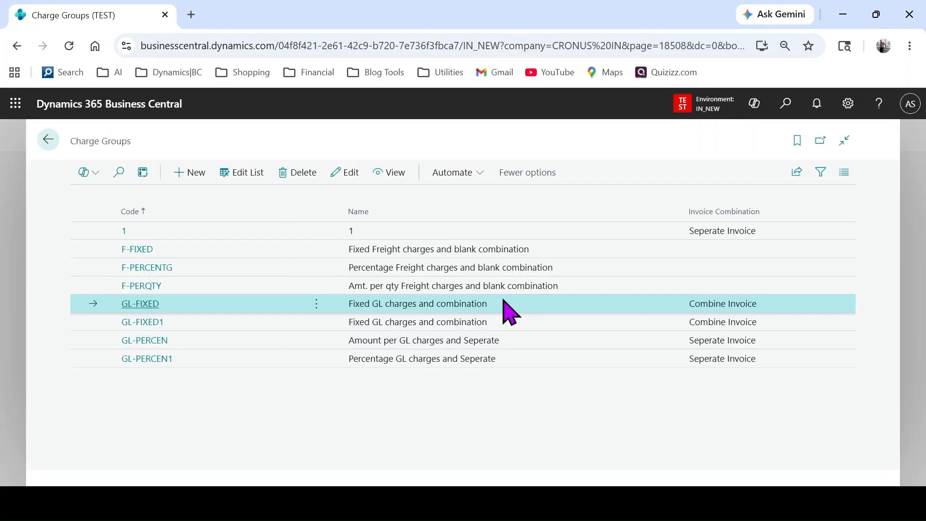